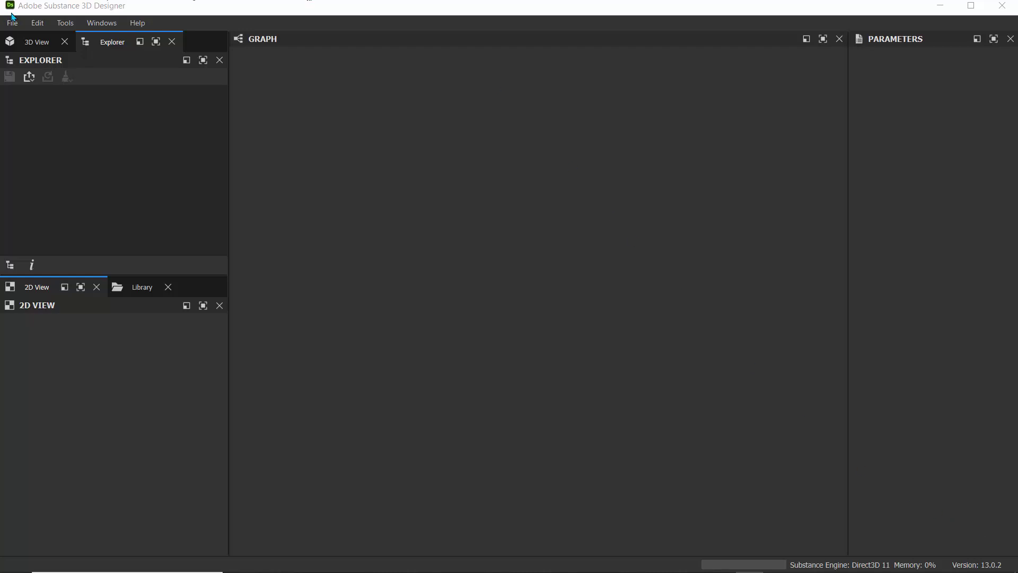
- Create a new Substance graph from the Metallic Roughness template, named rocks_new_, at 2048 px in a new package
{"action": "left_click", "coordinate": [12, 23]}
{"action": "left_click", "coordinate": [138, 23]}
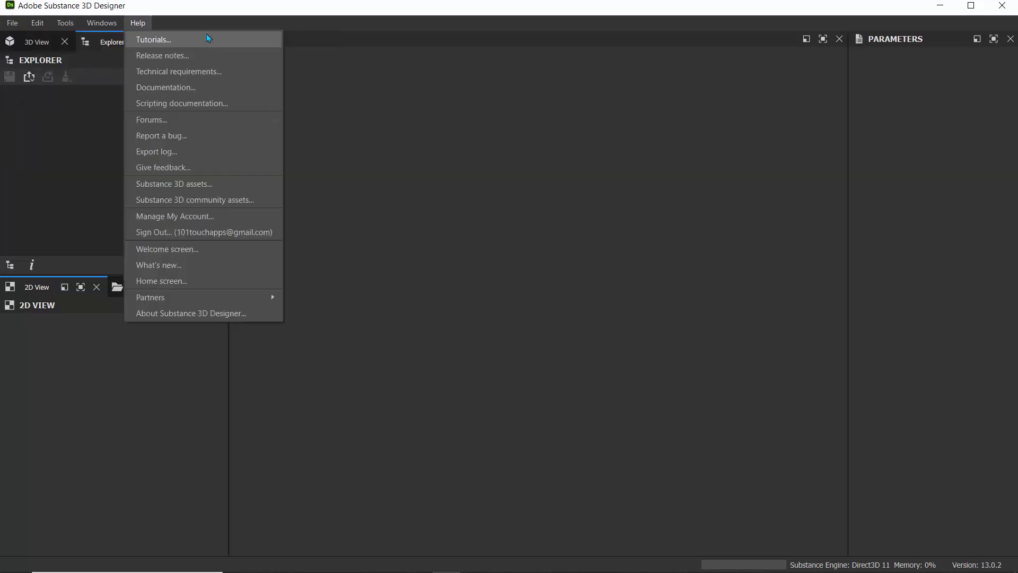
{"action": "mouse_move", "coordinate": [11, 22]}
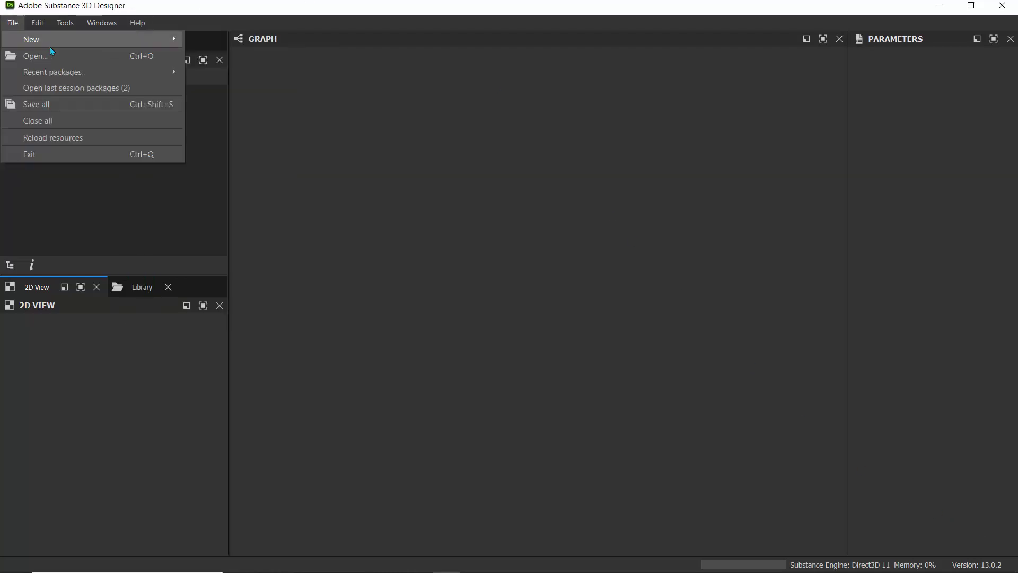
{"action": "mouse_move", "coordinate": [79, 39]}
{"action": "left_click", "coordinate": [233, 40]}
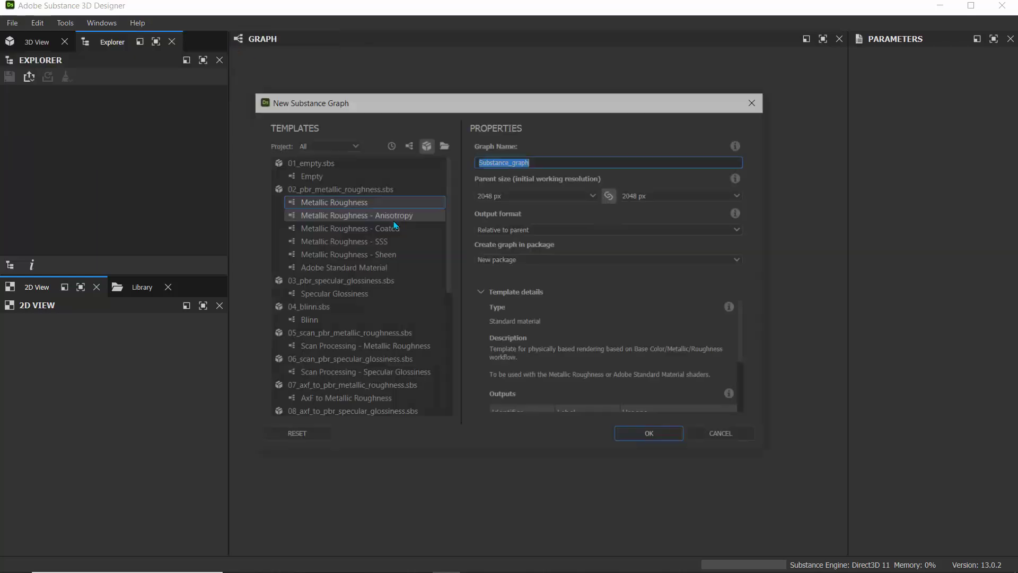
{"action": "type", "text": "rocks_new"}
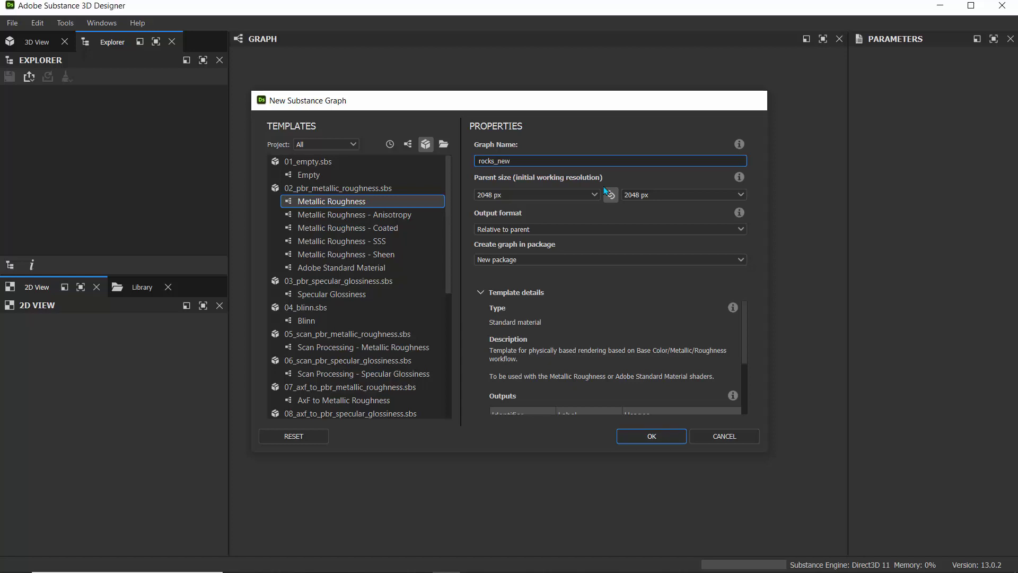
{"action": "key", "text": "Return"}
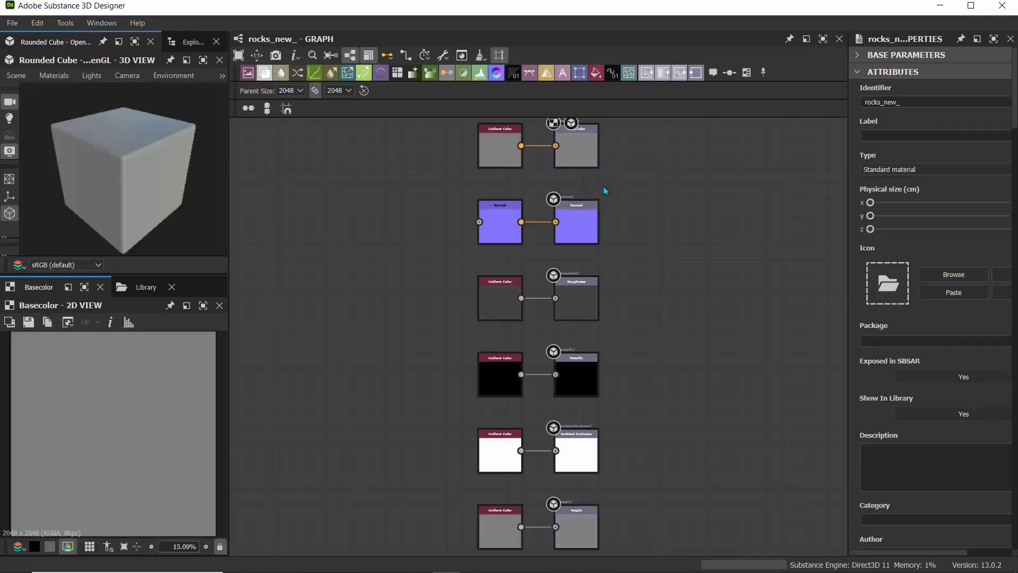
- Set the intensity of the Normal node feeding the Normal output to 9
{"action": "scroll", "coordinate": [331, 240], "scroll_direction": "down", "scroll_amount": 3}
{"action": "middle_click_drag", "start_coordinate": [334, 241], "coordinate": [581, 244]}
{"action": "scroll", "coordinate": [580, 243], "scroll_direction": "up", "scroll_amount": 1}
{"action": "scroll", "coordinate": [580, 244], "scroll_direction": "down", "scroll_amount": 1}
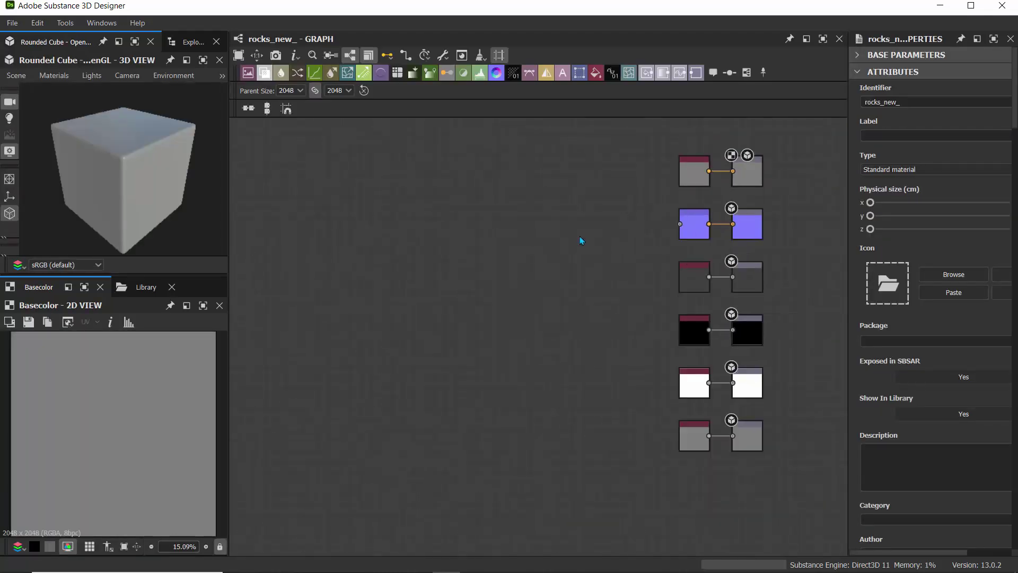
{"action": "left_click", "coordinate": [702, 219]}
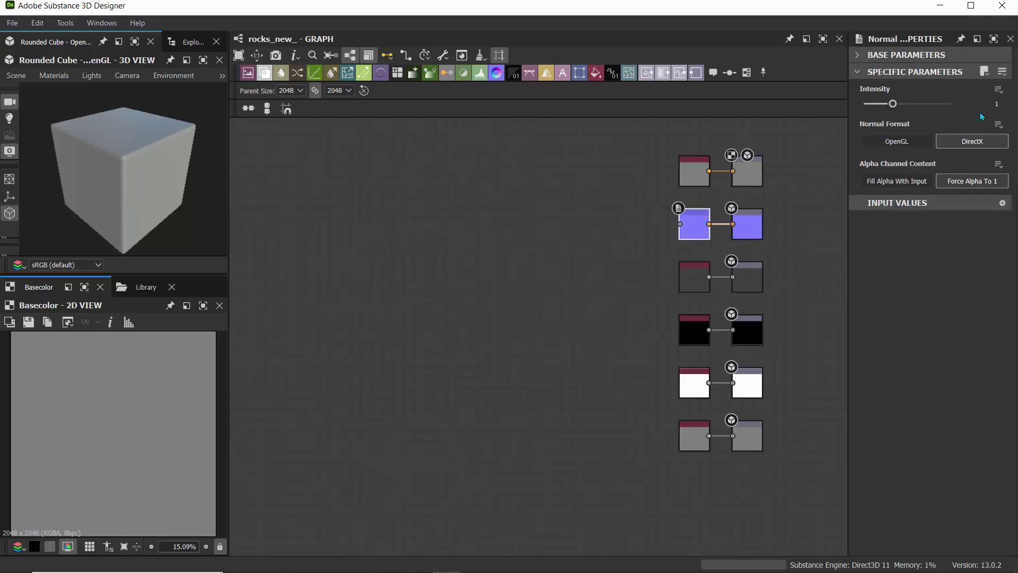
{"action": "left_click", "coordinate": [997, 104]}
{"action": "type", "text": "9"}
{"action": "key", "text": "Return"}
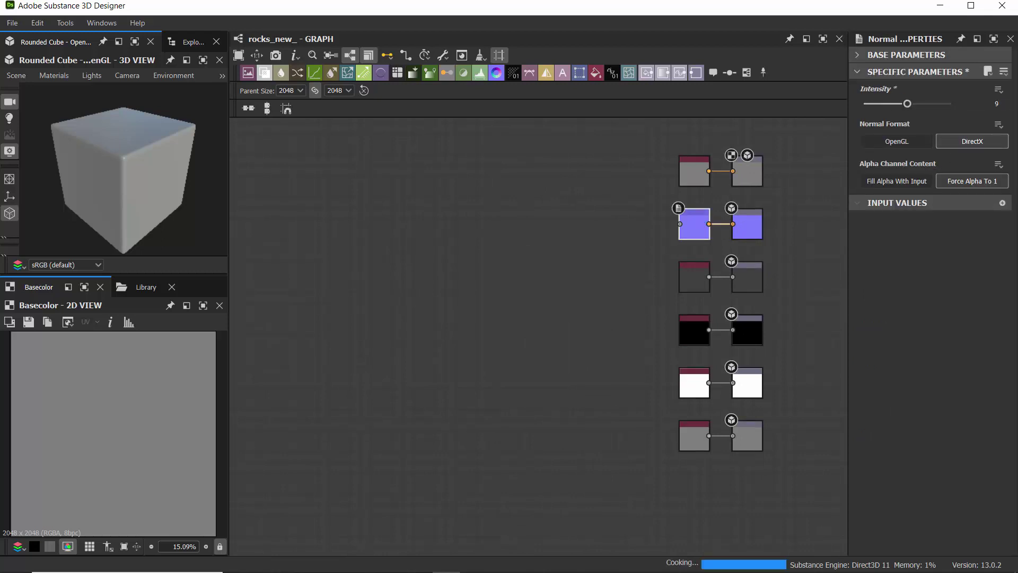
- Delete the white Uniform Color node that feeds the Ambient Occlusion output
{"action": "scroll", "coordinate": [641, 322], "scroll_direction": "up", "scroll_amount": 5}
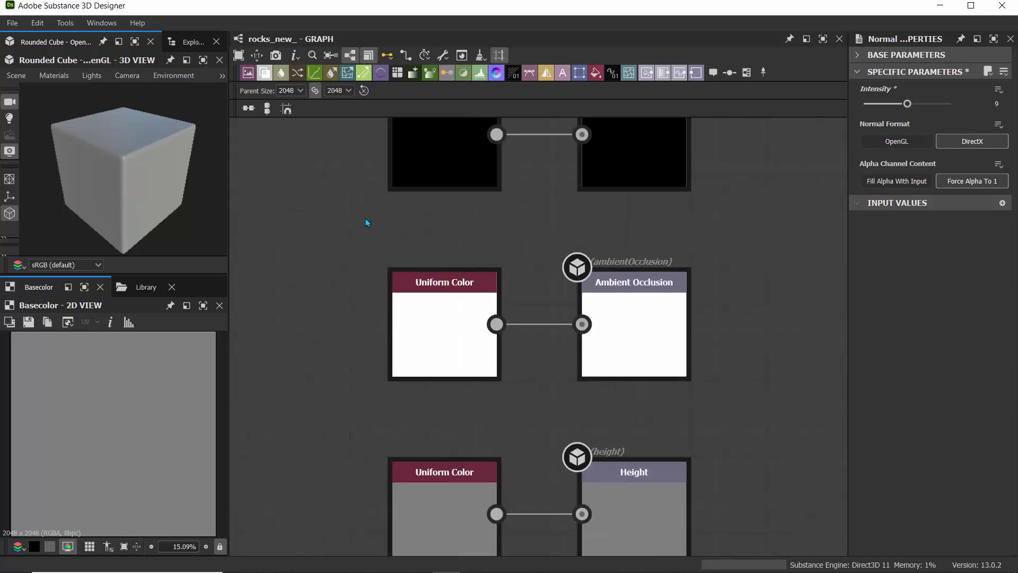
{"action": "scroll", "coordinate": [350, 228], "scroll_direction": "down", "scroll_amount": 3}
{"action": "middle_click_drag", "start_coordinate": [339, 234], "coordinate": [480, 234]}
{"action": "left_click_drag", "start_coordinate": [558, 328], "coordinate": [452, 325]}
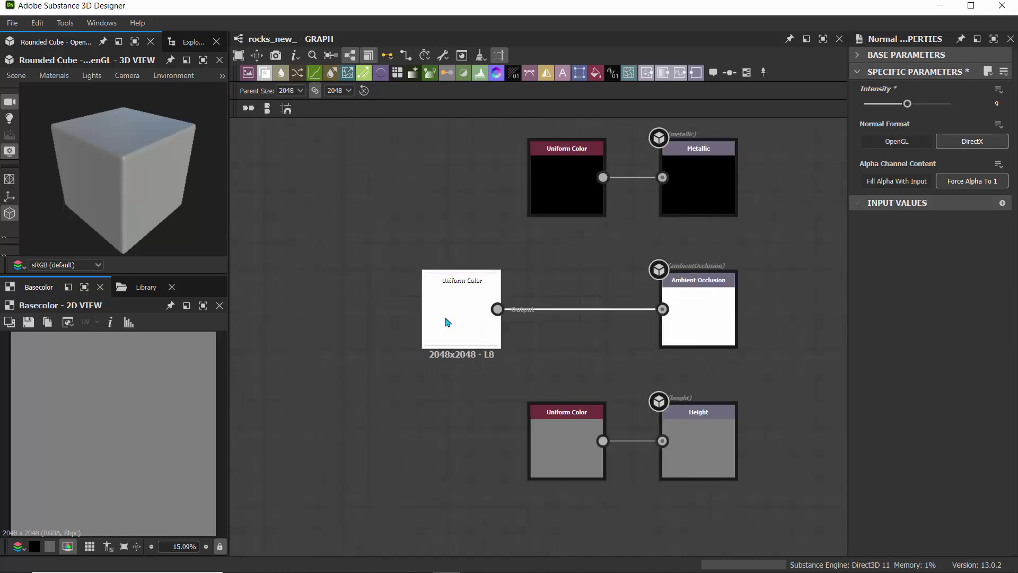
{"action": "left_click", "coordinate": [454, 344]}
{"action": "key", "text": "Delete"}
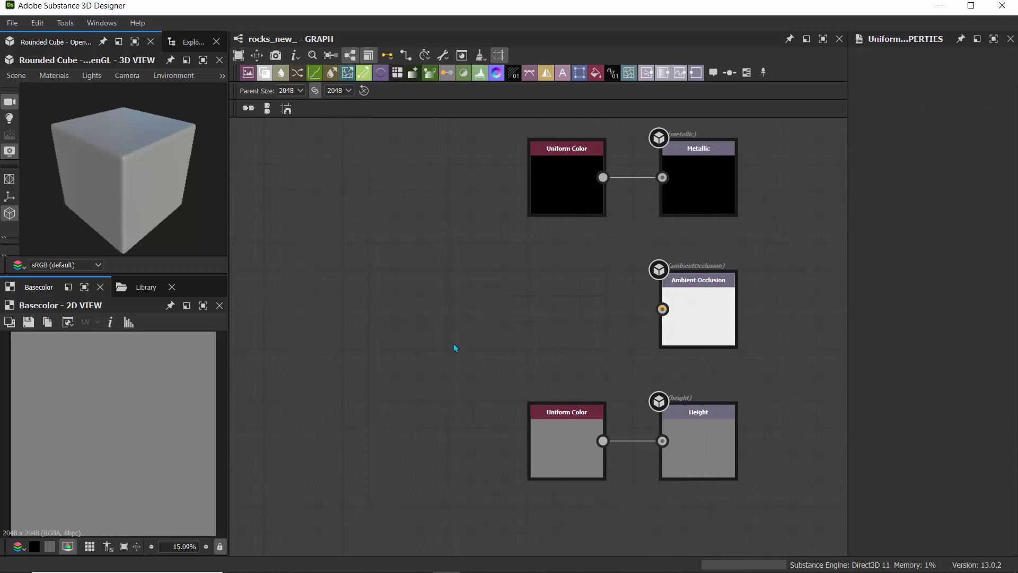
- Add an Ambient Occlusion (HBAO) node, connect it to the Ambient Occlusion output and line it up with that output
{"action": "key", "text": "space"}
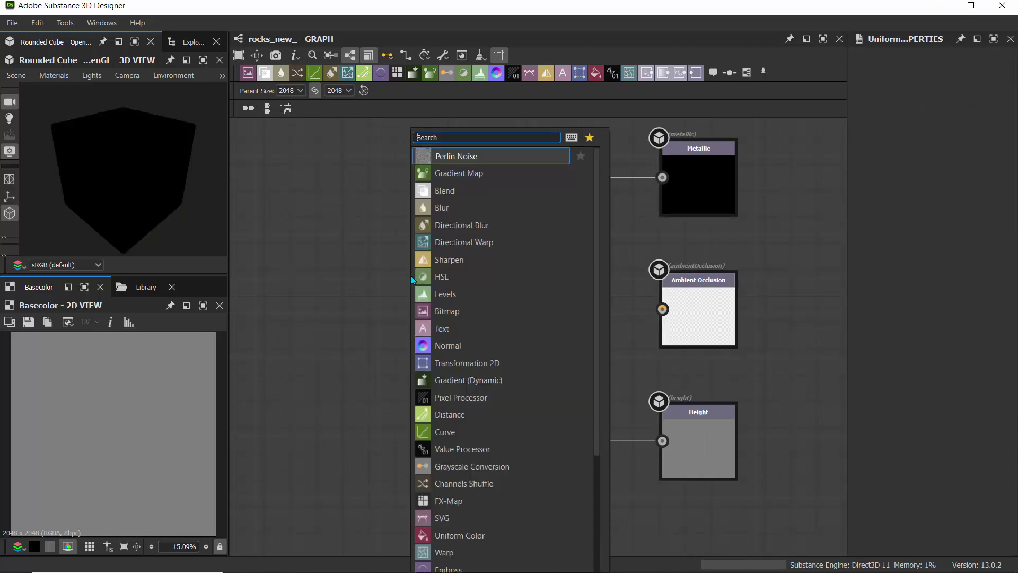
{"action": "type", "text": "ao"}
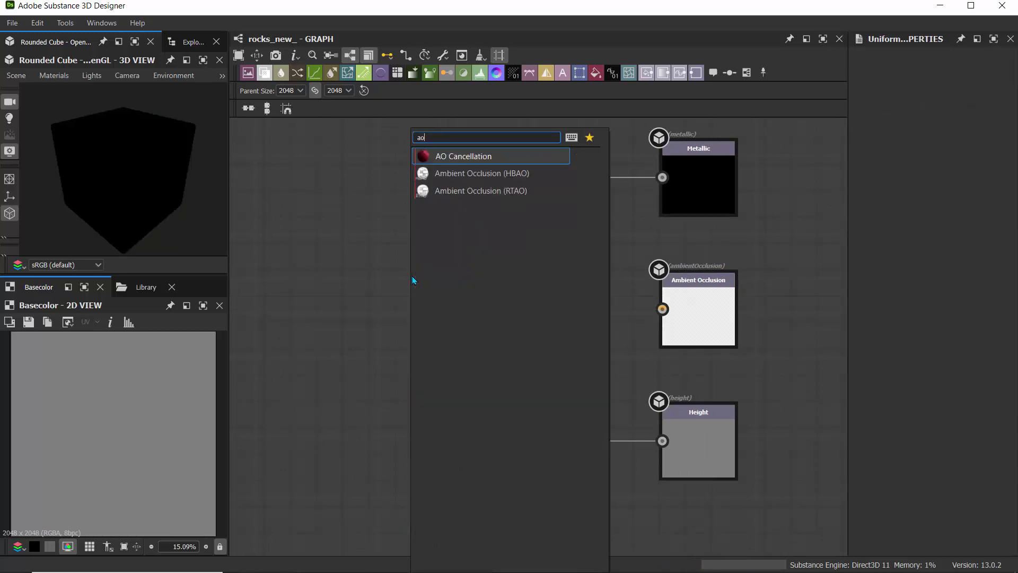
{"action": "left_click", "coordinate": [464, 175]}
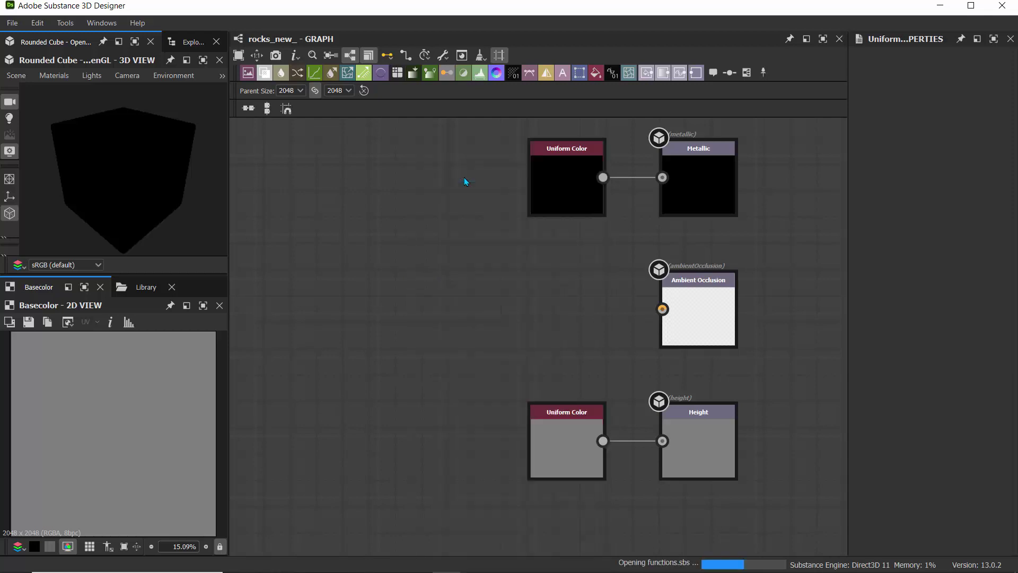
{"action": "left_click_drag", "start_coordinate": [409, 293], "coordinate": [663, 309]}
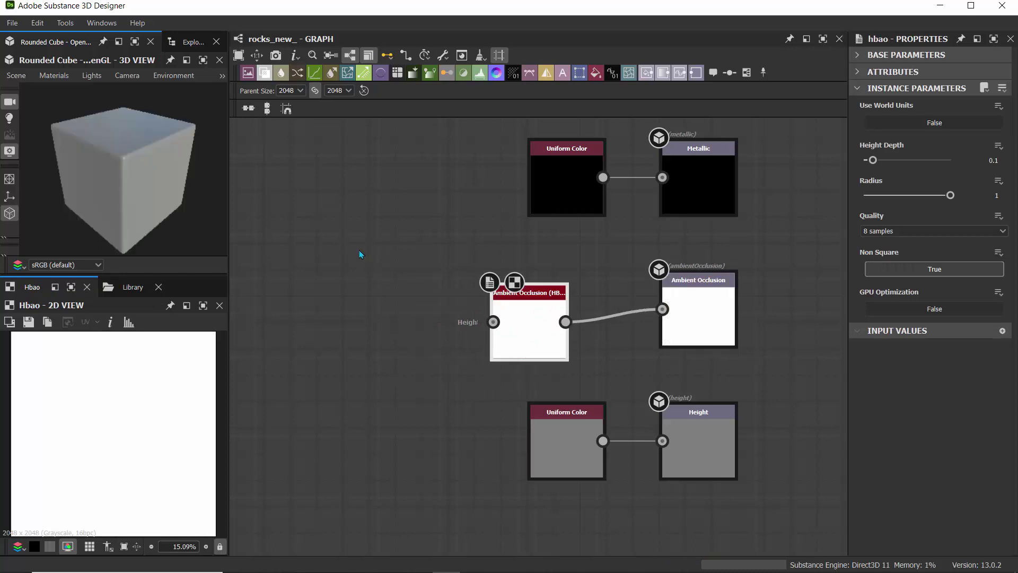
{"action": "scroll", "coordinate": [358, 250], "scroll_direction": "down", "scroll_amount": 1}
{"action": "middle_click_drag", "start_coordinate": [406, 266], "coordinate": [572, 331]}
{"action": "left_click_drag", "start_coordinate": [686, 361], "coordinate": [719, 356]}
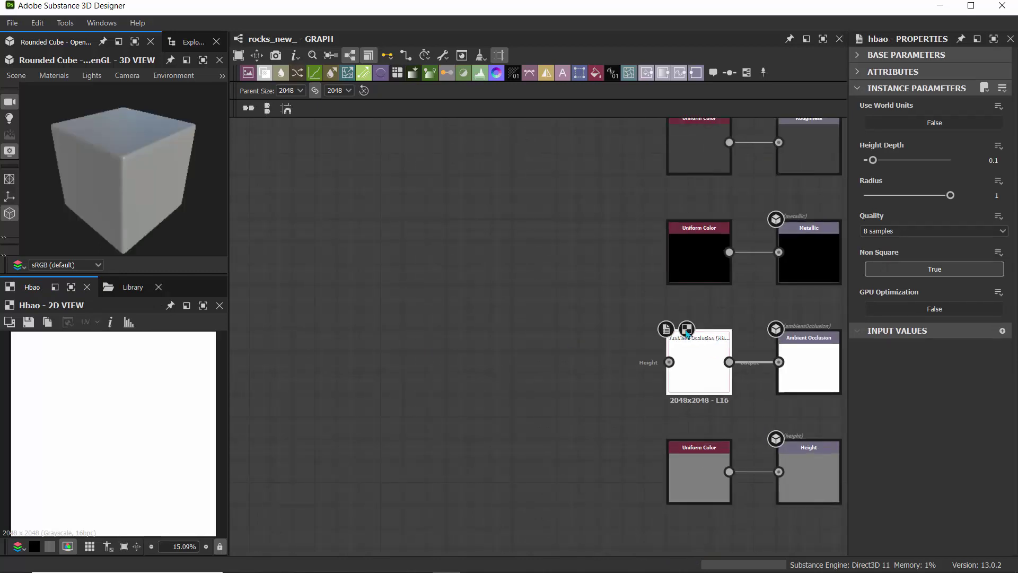
- Add a Blur node in the empty area before the output chains and set its intensity to 0
{"action": "scroll", "coordinate": [515, 241], "scroll_direction": "down", "scroll_amount": 1}
{"action": "middle_click_drag", "start_coordinate": [517, 240], "coordinate": [503, 283]}
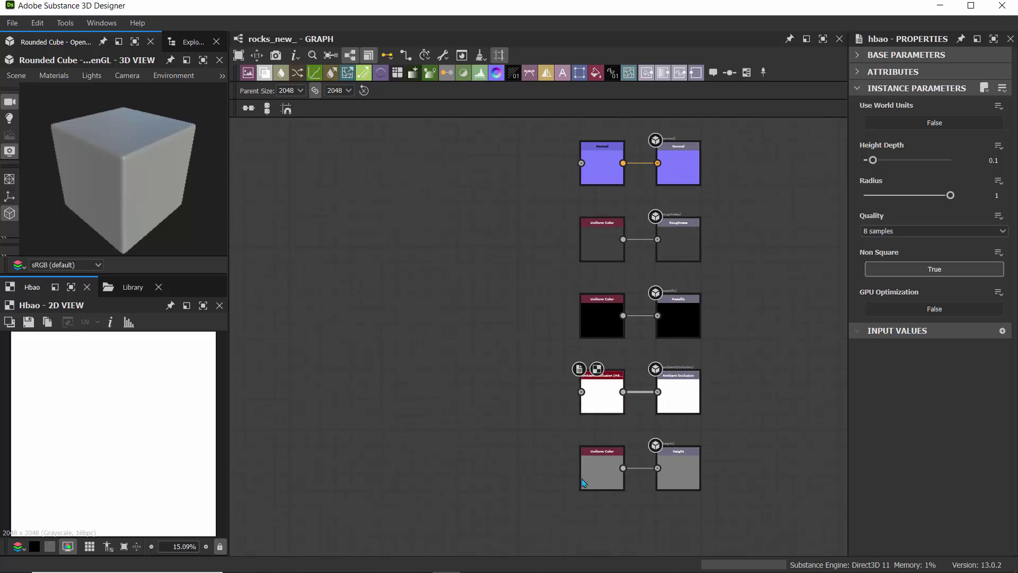
{"action": "scroll", "coordinate": [415, 273], "scroll_direction": "down", "scroll_amount": 1}
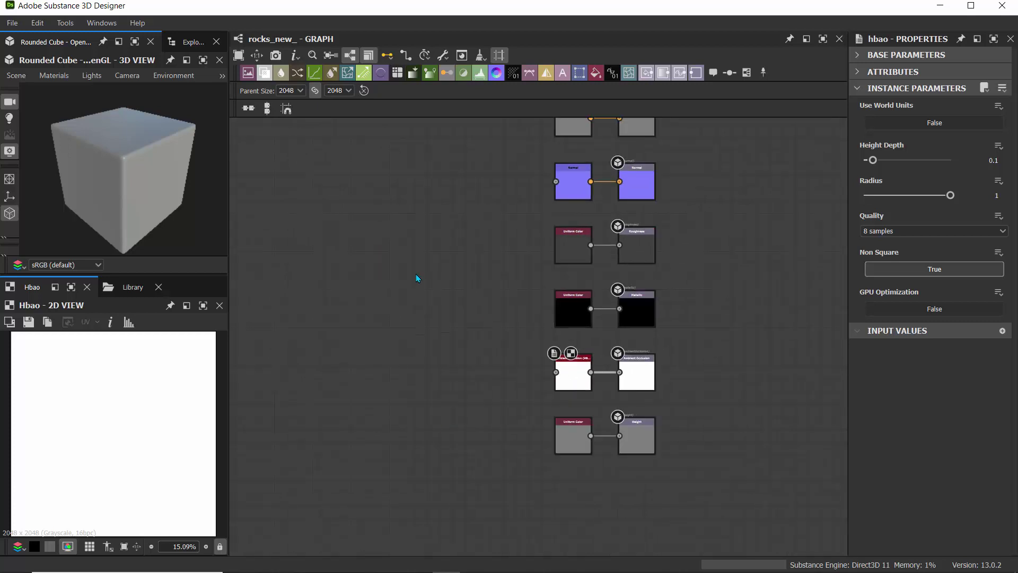
{"action": "key", "text": "space"}
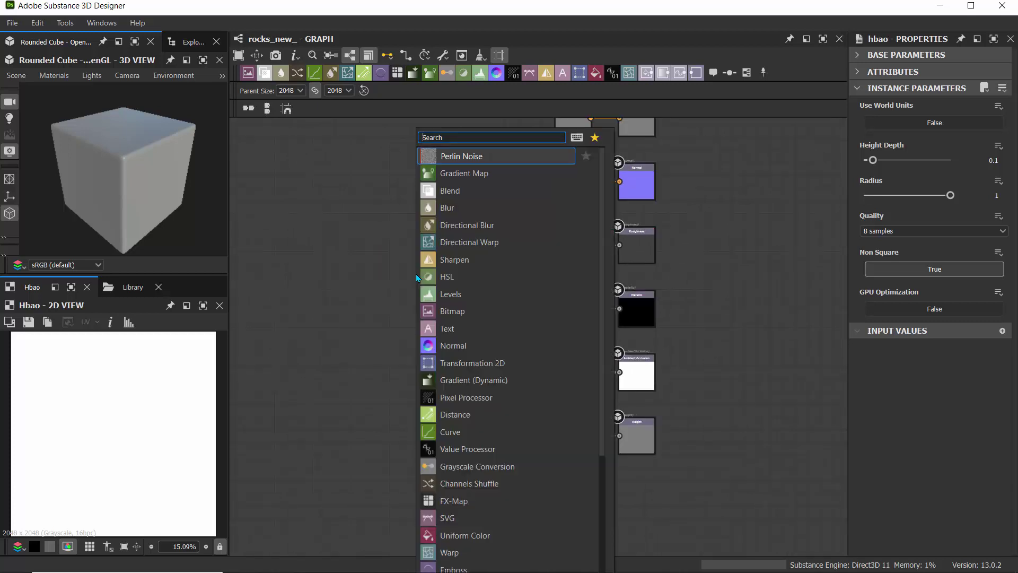
{"action": "left_click", "coordinate": [445, 209]}
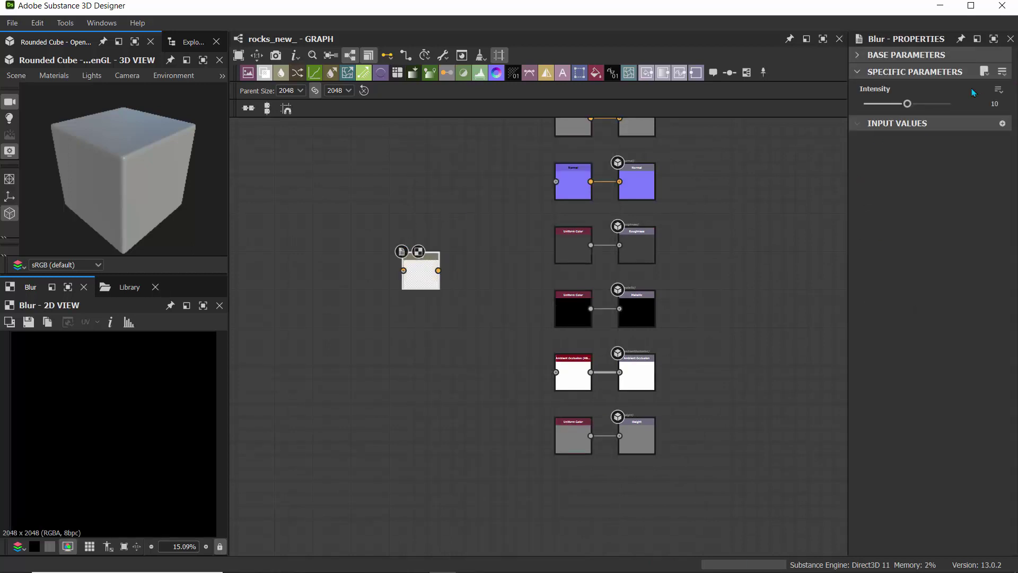
{"action": "left_click_drag", "start_coordinate": [907, 104], "coordinate": [864, 104]}
- Connect the Blur node's output to the input of the Normal node
{"action": "middle_click_drag", "start_coordinate": [481, 172], "coordinate": [526, 237]}
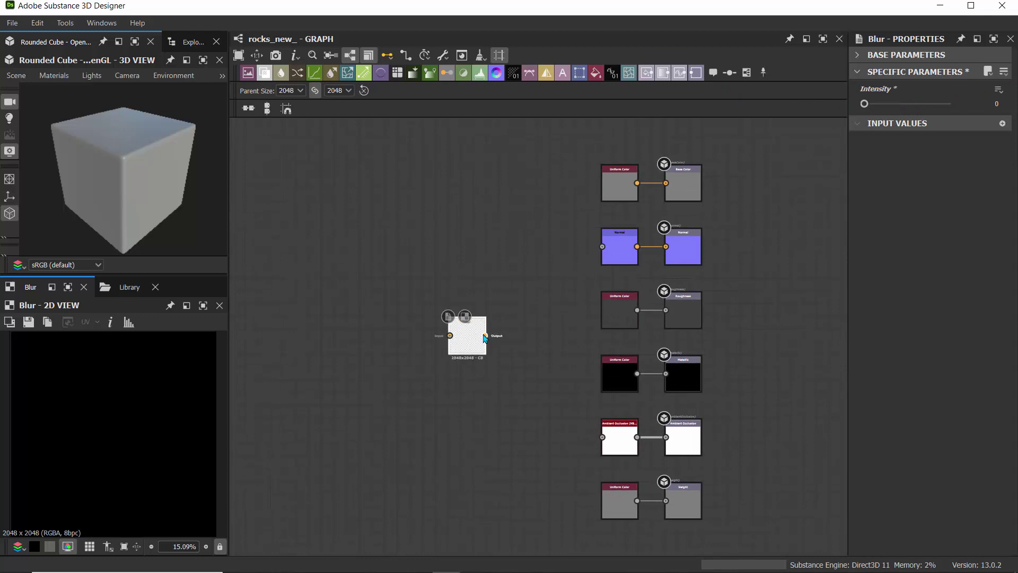
{"action": "left_click_drag", "start_coordinate": [485, 335], "coordinate": [603, 246]}
{"action": "middle_click_drag", "start_coordinate": [492, 342], "coordinate": [448, 263]}
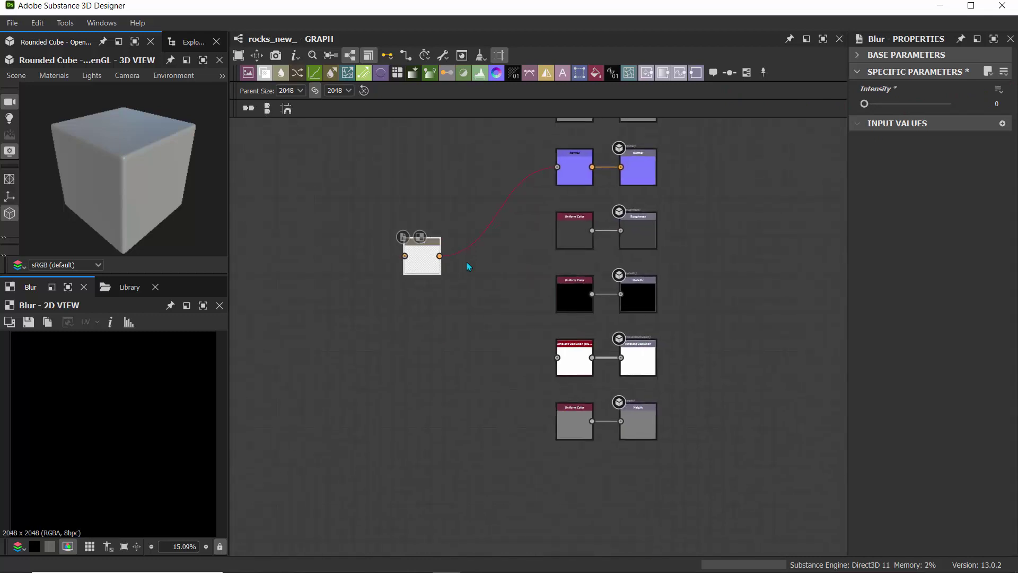
{"action": "middle_click_drag", "start_coordinate": [413, 199], "coordinate": [474, 246]}
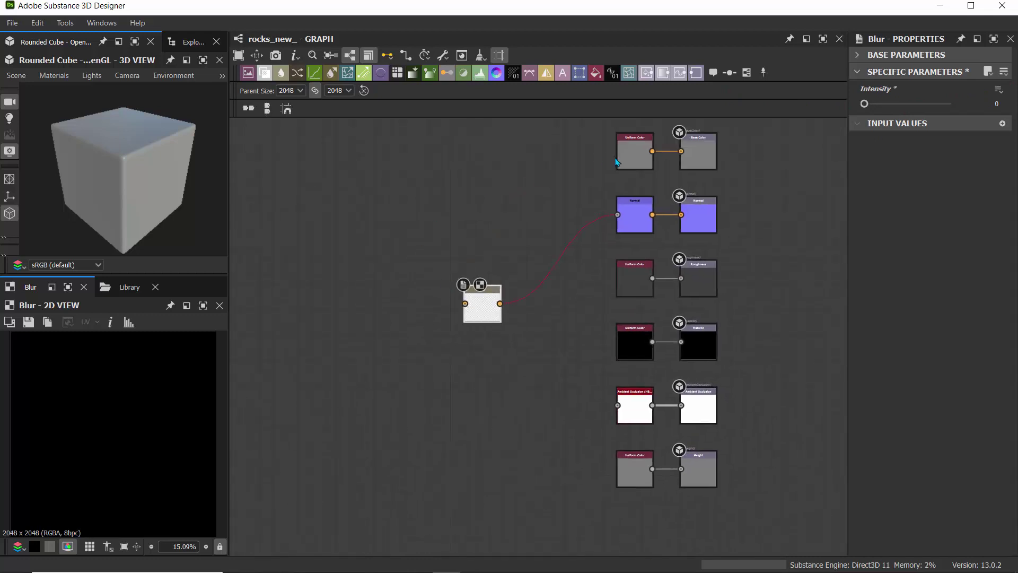
- Duplicate the Base Color chain's Uniform Color node, place the copy ahead of Blur, and set the original's Color Mode to Grayscale
{"action": "left_click", "coordinate": [630, 154]}
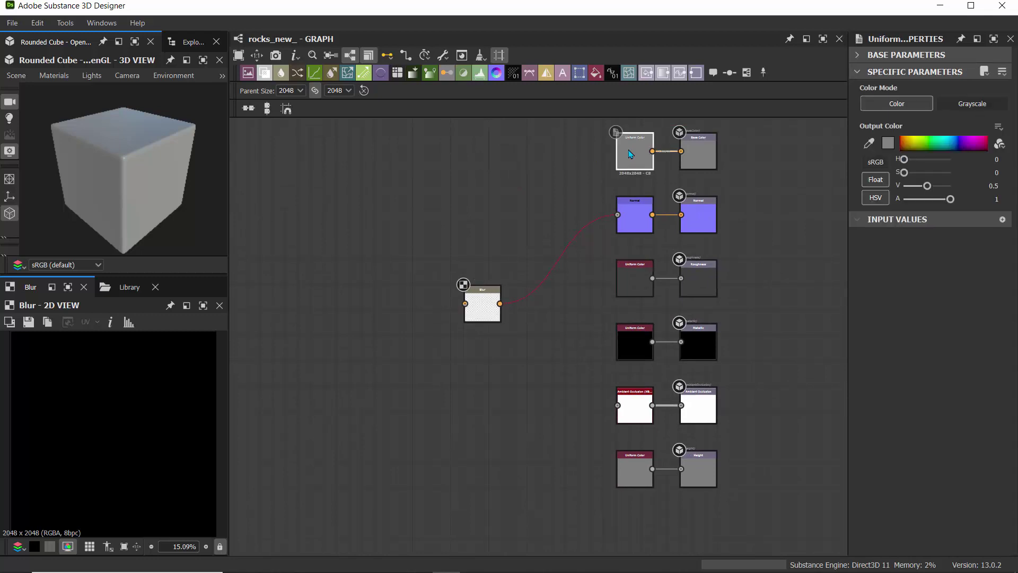
{"action": "key", "text": "ctrl+d"}
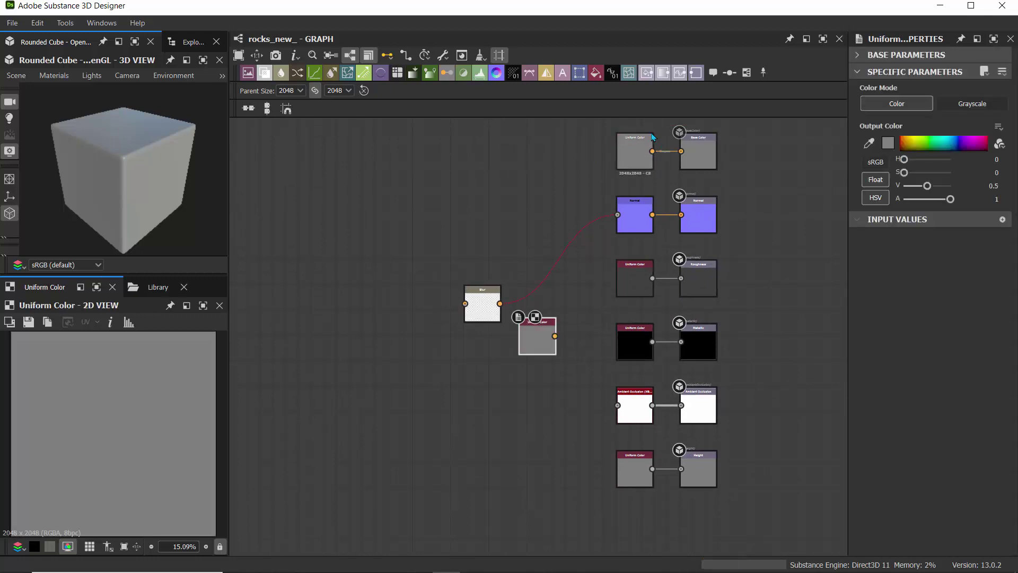
{"action": "left_click_drag", "start_coordinate": [557, 328], "coordinate": [364, 315]}
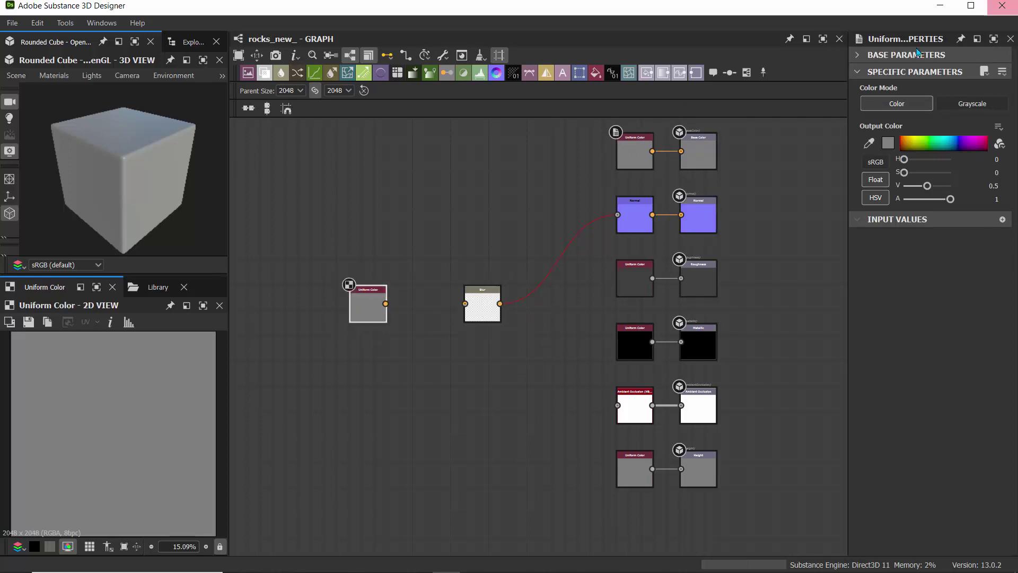
{"action": "left_click", "coordinate": [972, 103]}
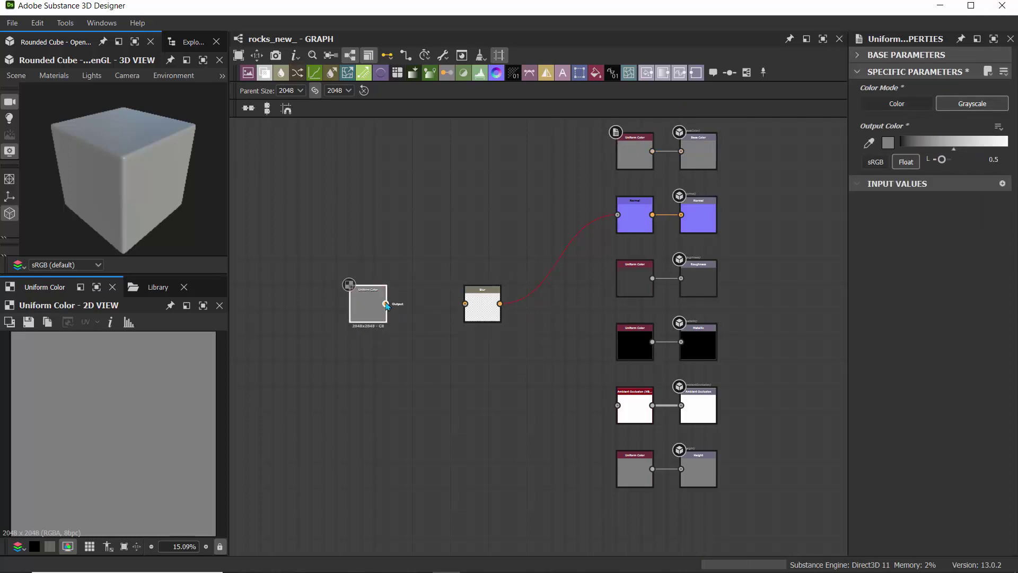
- Connect the duplicated Uniform Color node to the Blur input, move it closer, and set its Color Mode to Grayscale
{"action": "left_click_drag", "start_coordinate": [386, 304], "coordinate": [465, 303]}
{"action": "left_click", "coordinate": [366, 318]}
{"action": "left_click_drag", "start_coordinate": [365, 316], "coordinate": [409, 318]}
{"action": "left_click", "coordinate": [480, 311]}
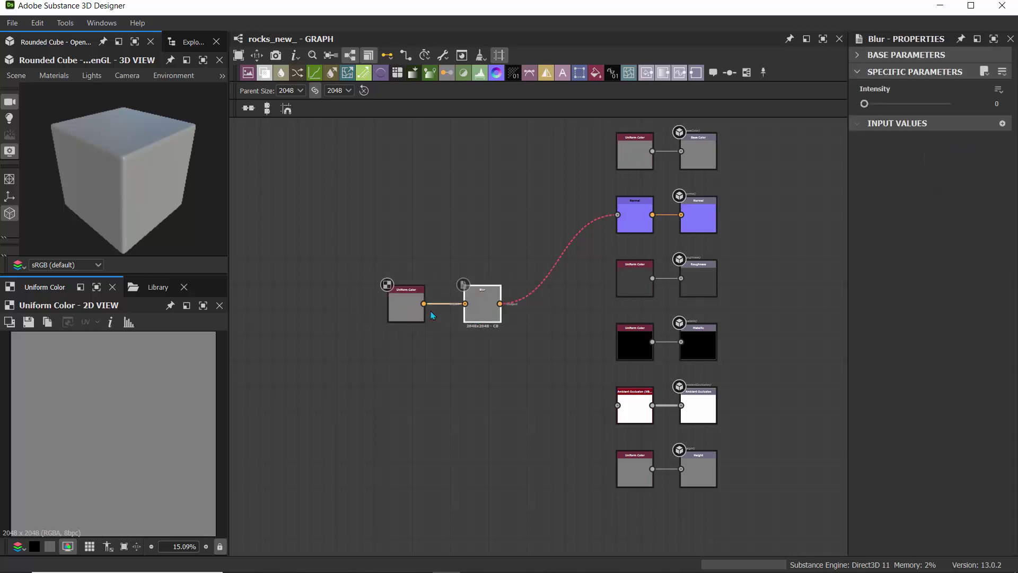
{"action": "left_click", "coordinate": [406, 310]}
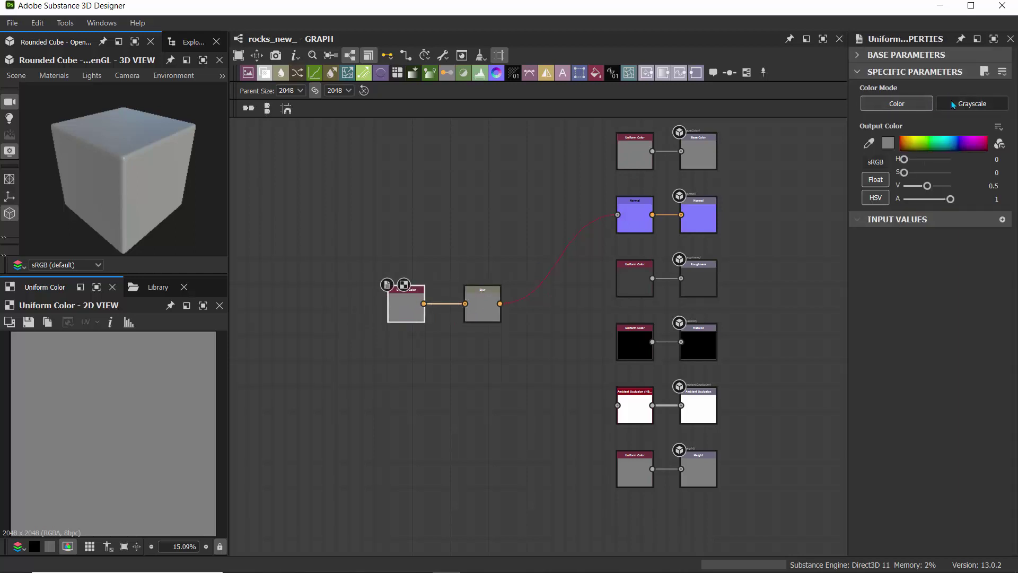
{"action": "left_click", "coordinate": [953, 104]}
- Connect the Blur output to the Ambient Occlusion (HBAO) node's height input and to the Height output
{"action": "scroll", "coordinate": [536, 244], "scroll_direction": "up", "scroll_amount": 2}
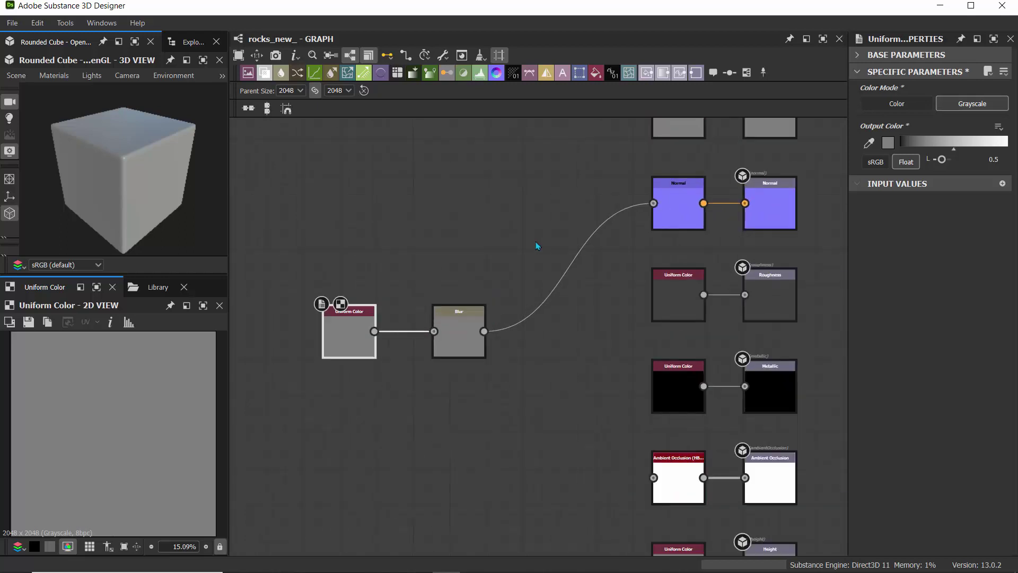
{"action": "middle_click_drag", "start_coordinate": [537, 239], "coordinate": [512, 165]}
{"action": "left_click_drag", "start_coordinate": [460, 258], "coordinate": [642, 408]}
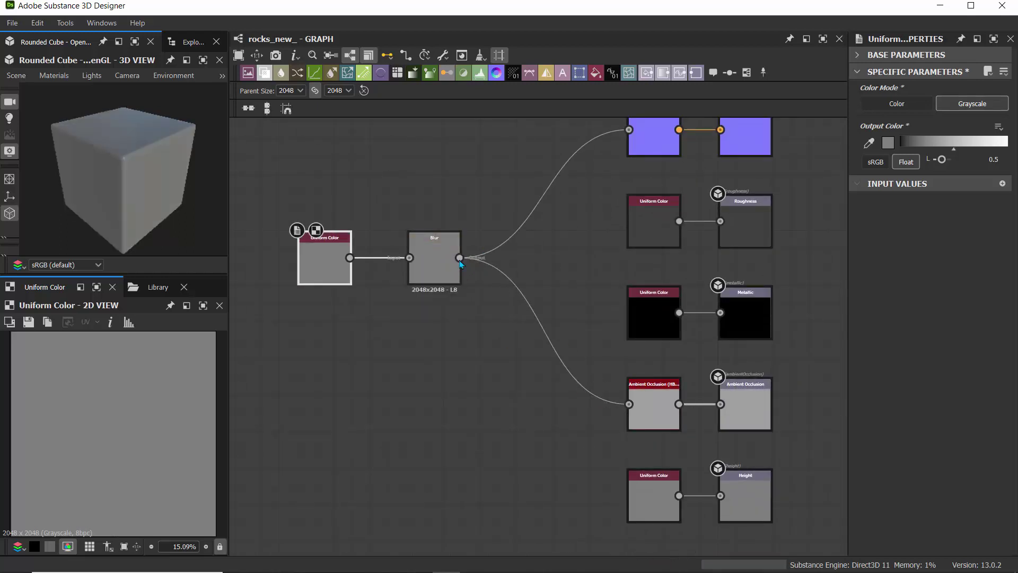
{"action": "left_click_drag", "start_coordinate": [459, 258], "coordinate": [720, 495]}
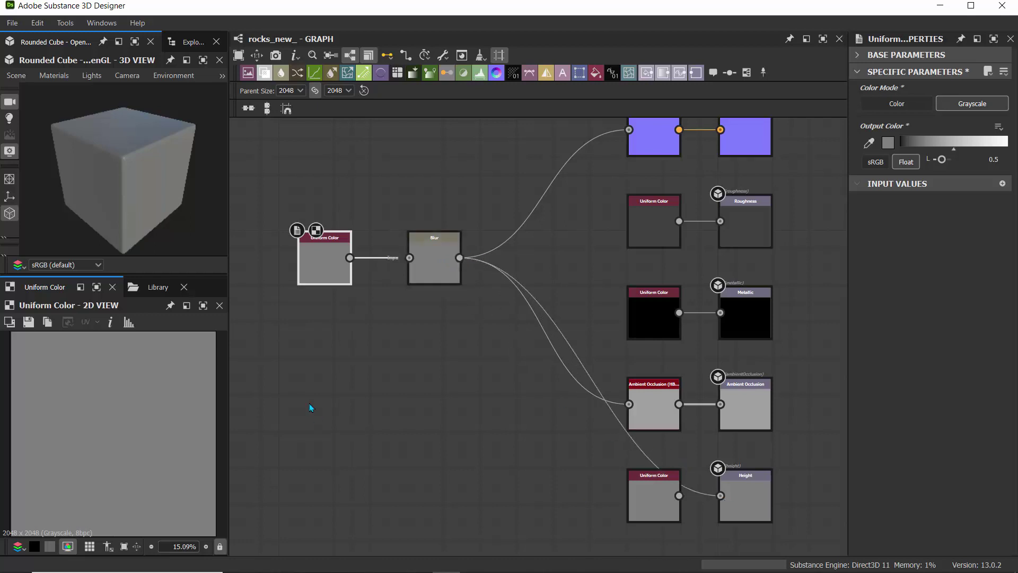
- Switch the 3D view's default material to Metallic Roughness with Tessellation + Displacement
{"action": "middle_click_drag", "start_coordinate": [310, 407], "coordinate": [539, 422]}
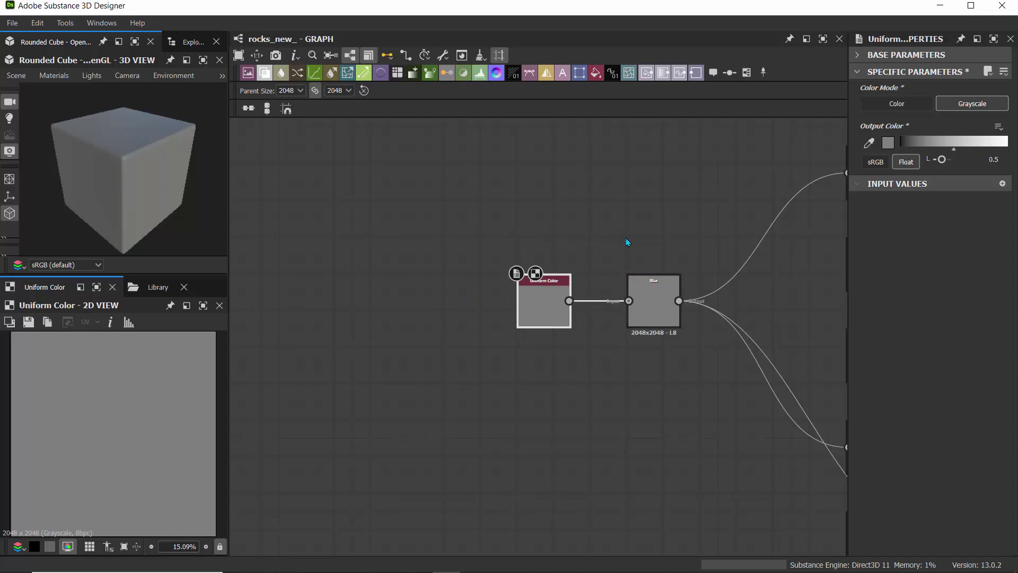
{"action": "middle_click_drag", "start_coordinate": [658, 208], "coordinate": [429, 370]}
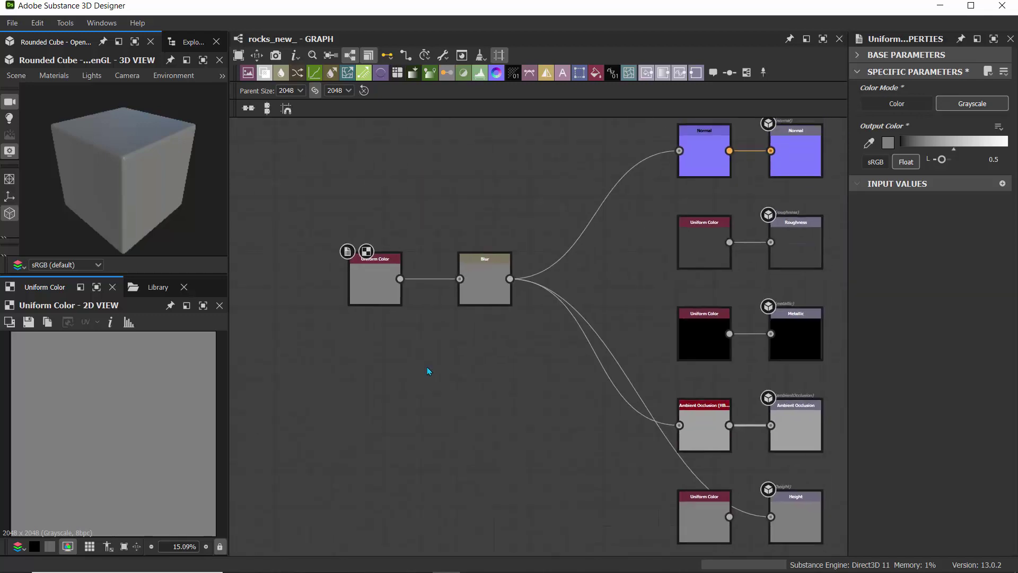
{"action": "scroll", "coordinate": [453, 205], "scroll_direction": "down", "scroll_amount": 1}
{"action": "left_click", "coordinate": [54, 76]}
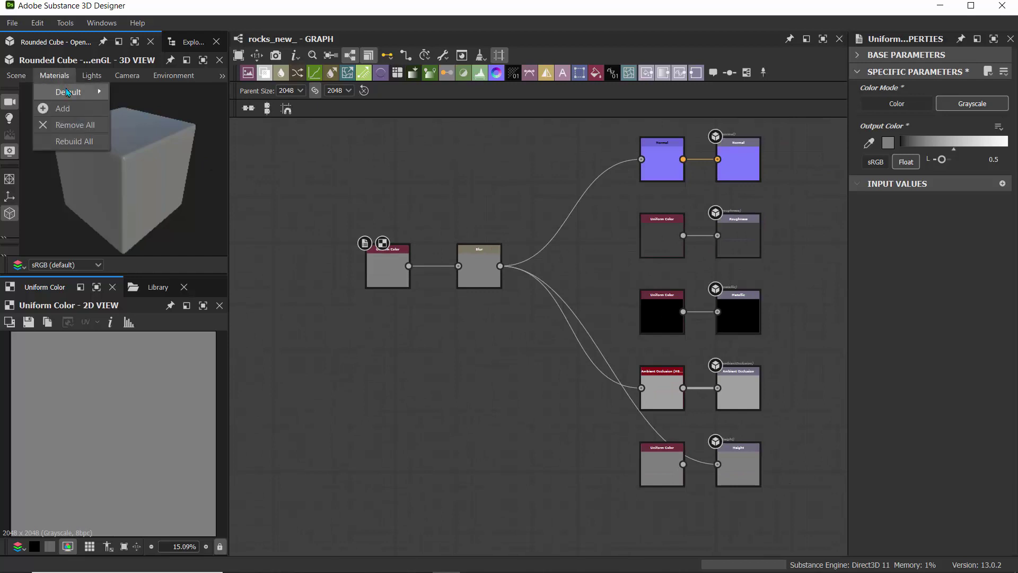
{"action": "mouse_move", "coordinate": [67, 91]}
{"action": "mouse_move", "coordinate": [178, 177]}
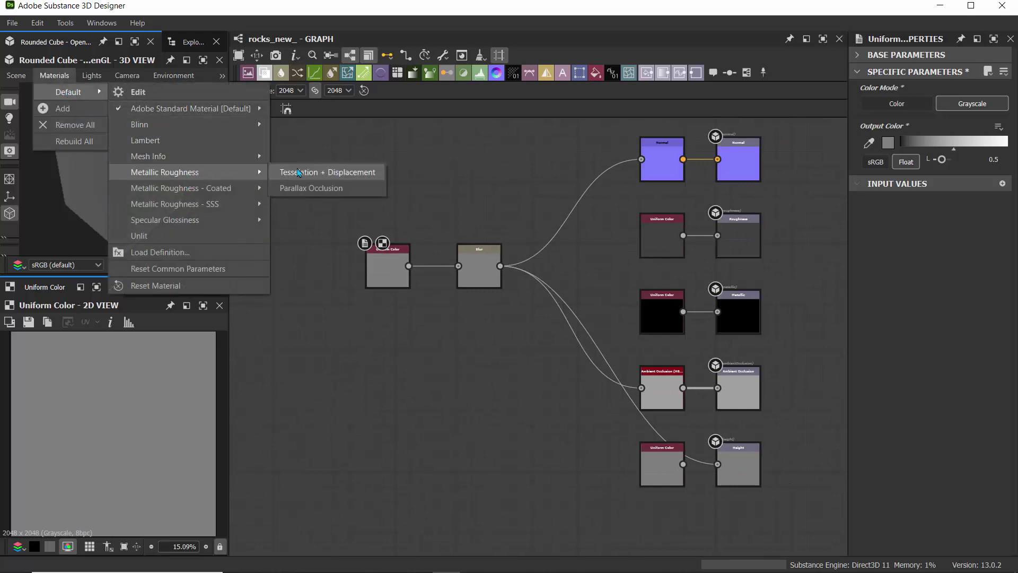
{"action": "left_click", "coordinate": [310, 175]}
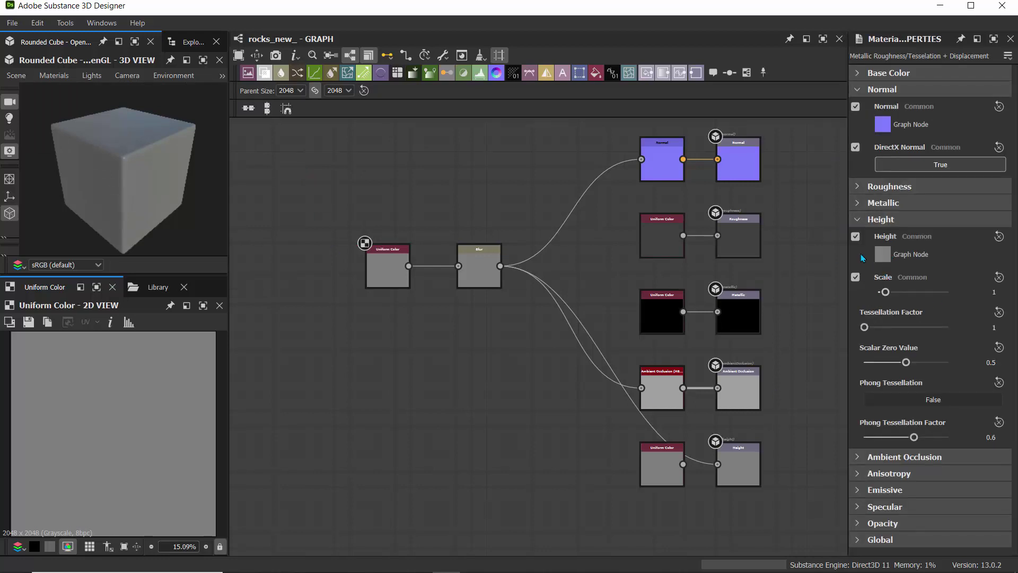
- Widen the material properties area and raise the material's Tessellation Factor and height Scale
{"action": "left_click_drag", "start_coordinate": [847, 220], "coordinate": [778, 220]}
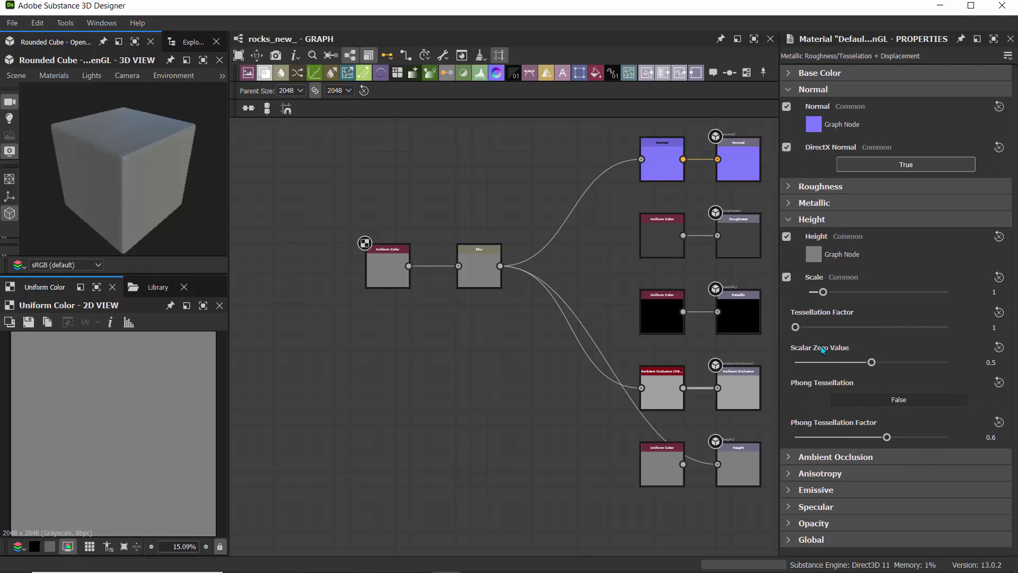
{"action": "left_click_drag", "start_coordinate": [817, 328], "coordinate": [866, 328]}
{"action": "left_click_drag", "start_coordinate": [826, 300], "coordinate": [838, 303]}
- Add a Cube 3D node in the empty graph area well ahead of the Uniform Color node
{"action": "left_click", "coordinate": [389, 258]}
{"action": "scroll", "coordinate": [262, 215], "scroll_direction": "down", "scroll_amount": 3}
{"action": "middle_click_drag", "start_coordinate": [269, 323], "coordinate": [510, 385]}
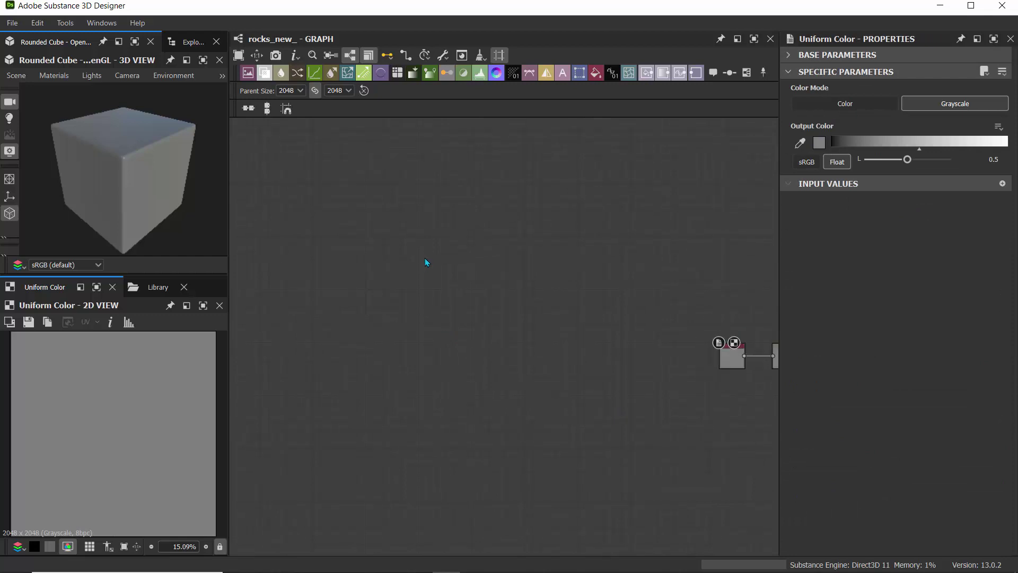
{"action": "key", "text": "space"}
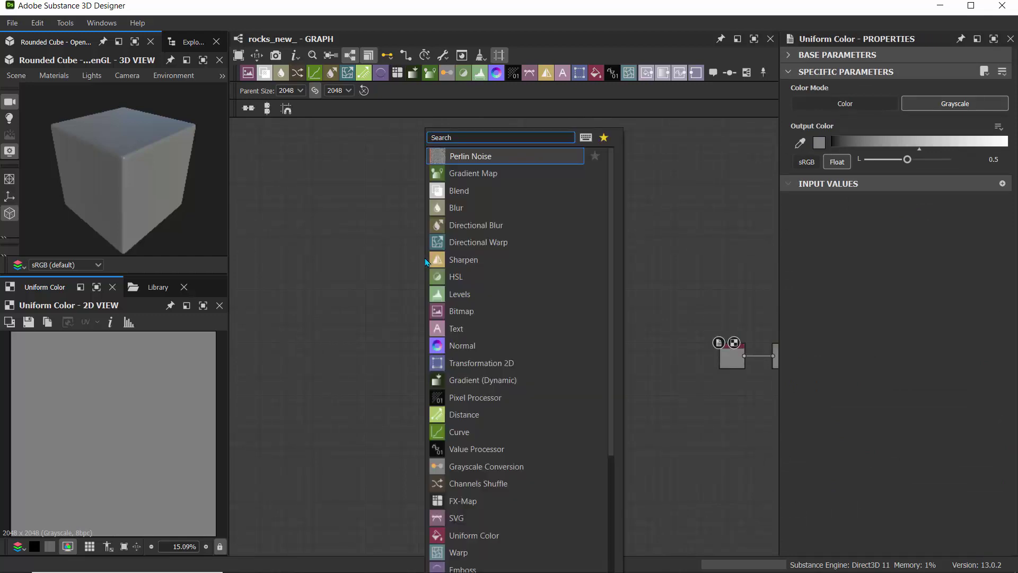
{"action": "type", "text": "cube"}
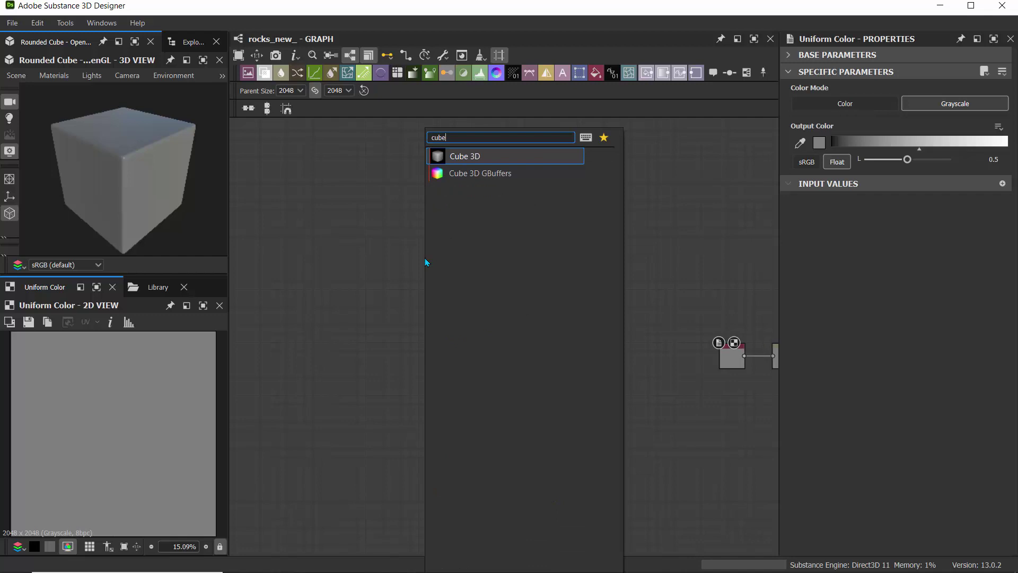
{"action": "left_click", "coordinate": [456, 156]}
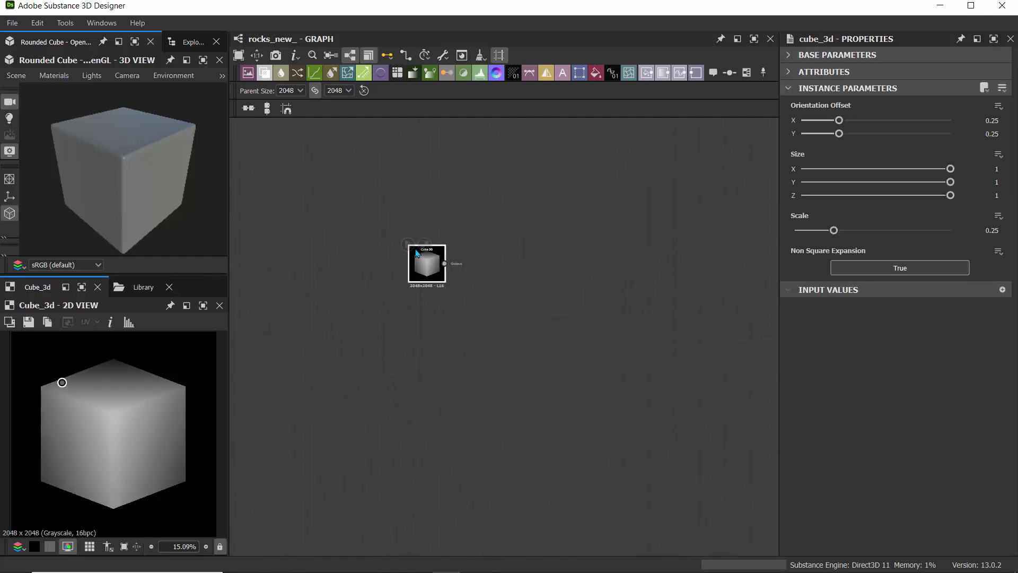
{"action": "key", "text": "f"}
- Set the Cube 3D node's Size to X 0.97, Y 0.84, Z 0.92 and its Orientation Offset to about X 0.256, Y 0.392
{"action": "left_click_drag", "start_coordinate": [62, 380], "coordinate": [78, 401]}
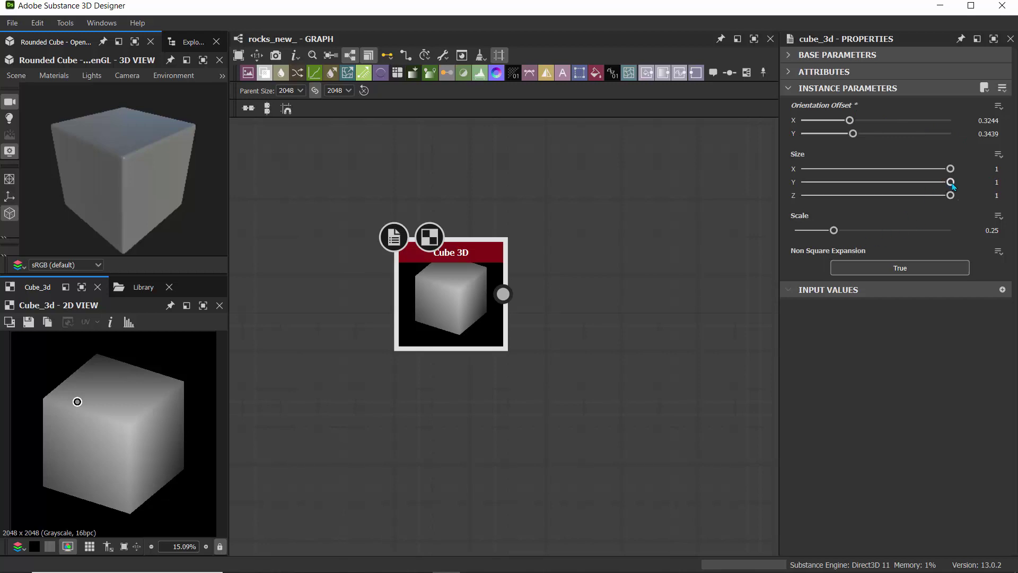
{"action": "mouse_move", "coordinate": [949, 182]}
{"action": "left_mouse_down"}
{"action": "mouse_move", "coordinate": [927, 184]}
{"action": "mouse_move", "coordinate": [938, 196]}
{"action": "mouse_move", "coordinate": [938, 170]}
{"action": "mouse_move", "coordinate": [947, 172]}
{"action": "left_mouse_up"}
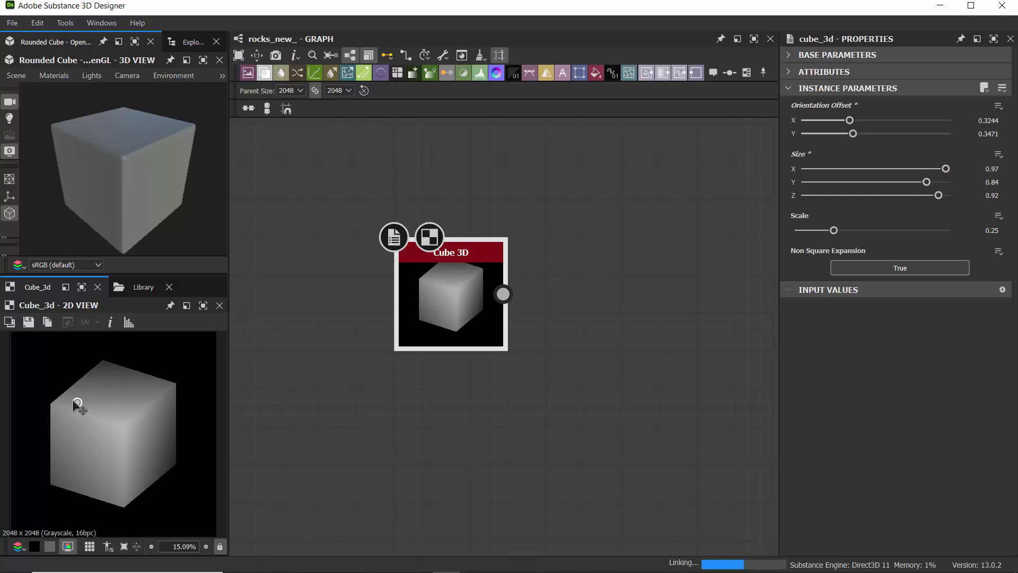
{"action": "left_click_drag", "start_coordinate": [77, 402], "coordinate": [66, 414]}
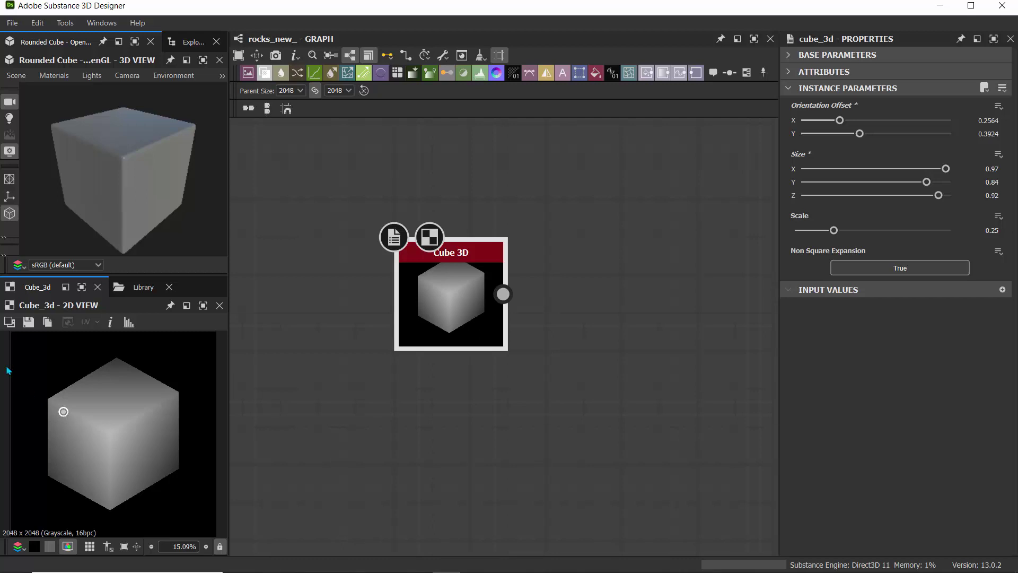
- Add a Tile Generator node fed by the Cube 3D output and set its X Amount and Y Amount to 1
{"action": "scroll", "coordinate": [530, 212], "scroll_direction": "down", "scroll_amount": 3}
{"action": "middle_click_drag", "start_coordinate": [529, 215], "coordinate": [404, 235]}
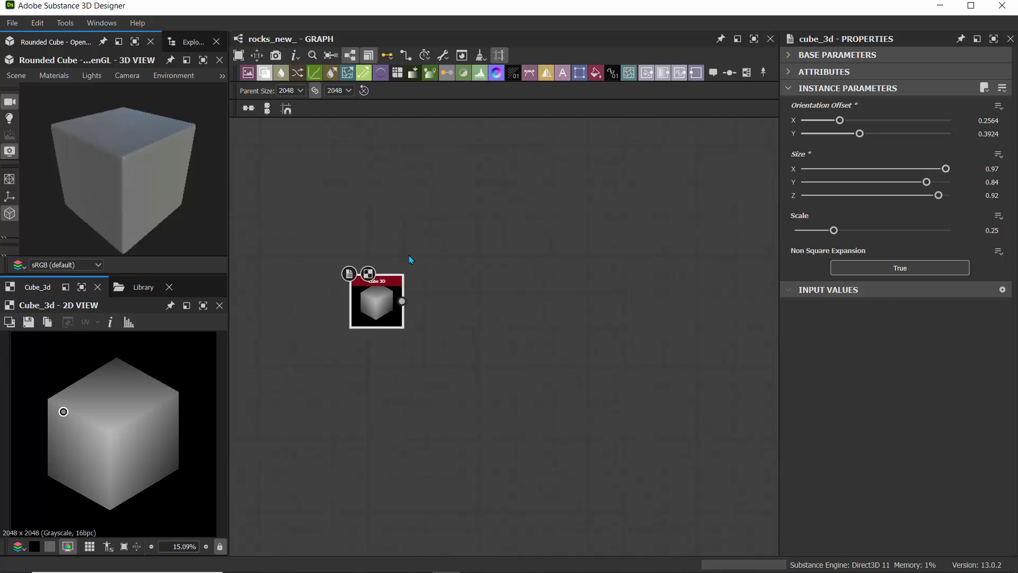
{"action": "left_click_drag", "start_coordinate": [403, 300], "coordinate": [551, 218]}
{"action": "type", "text": "tile"}
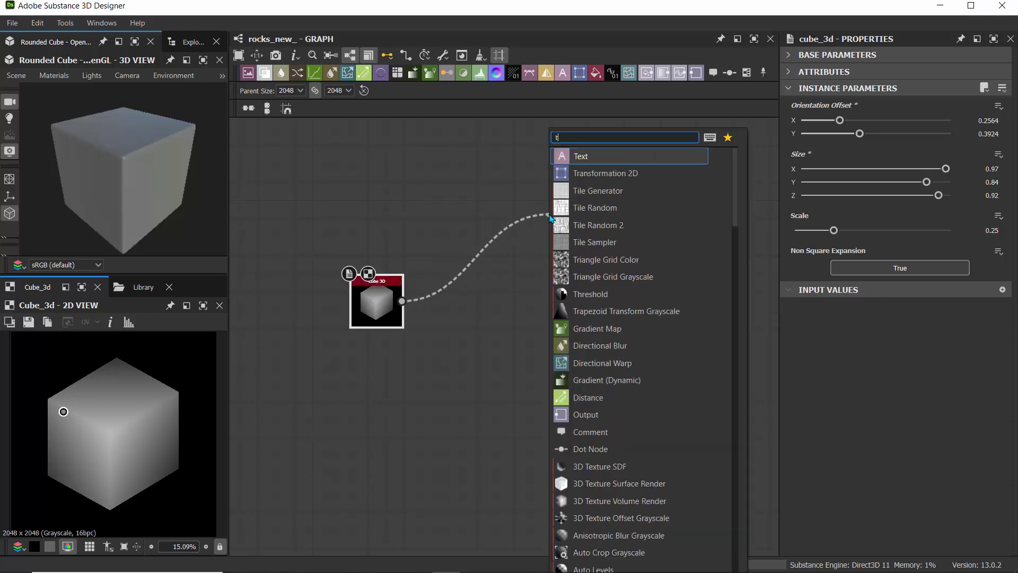
{"action": "left_click", "coordinate": [600, 192]}
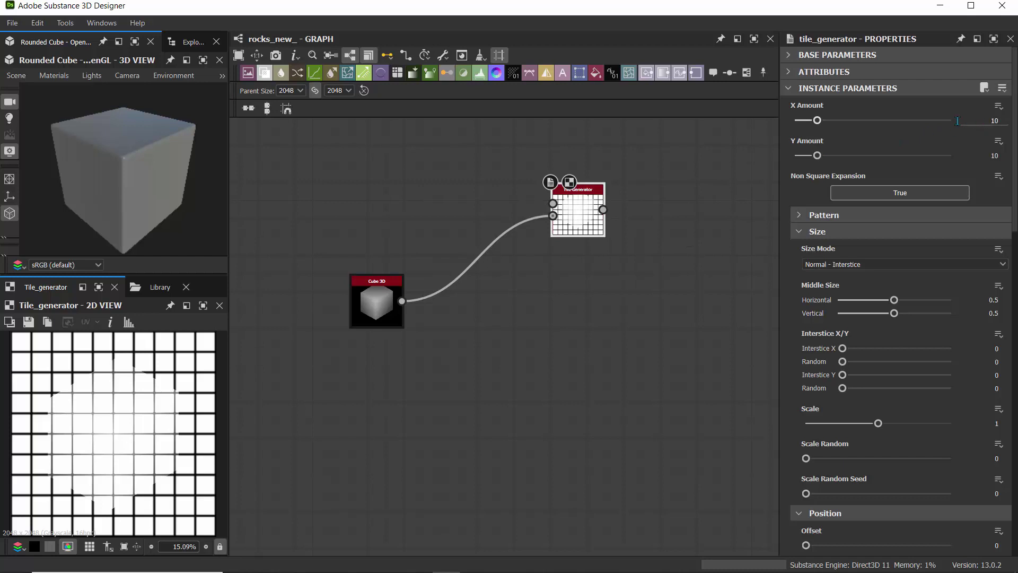
{"action": "left_click_drag", "start_coordinate": [817, 121], "coordinate": [795, 120]}
{"action": "left_click_drag", "start_coordinate": [817, 155], "coordinate": [795, 156]}
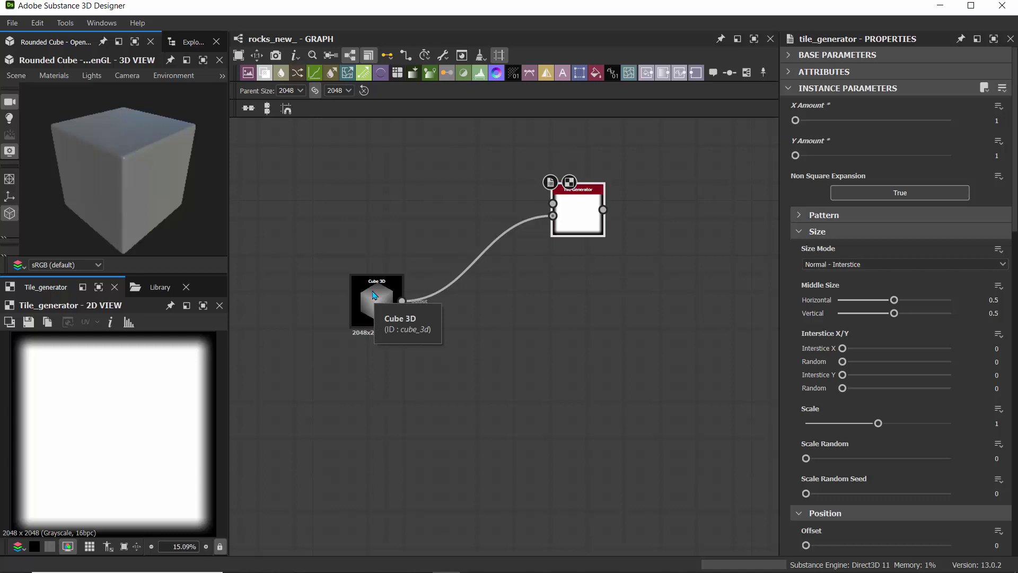
- Collapse the Tile Generator's Size, Position, Rotation and Color groups and set its Pattern to Image Input
{"action": "left_click", "coordinate": [799, 232]}
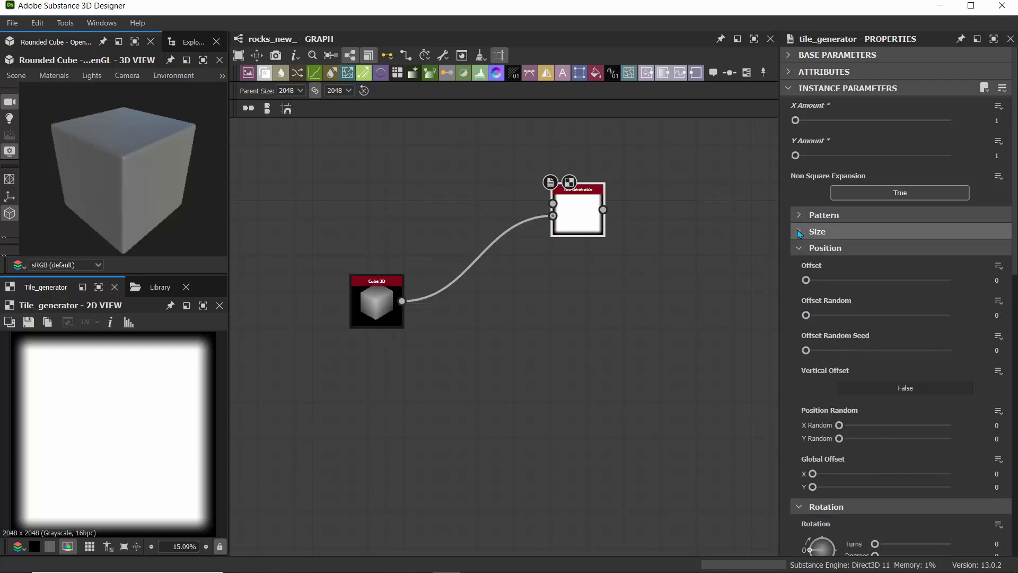
{"action": "left_click", "coordinate": [799, 248]}
{"action": "left_click", "coordinate": [796, 265]}
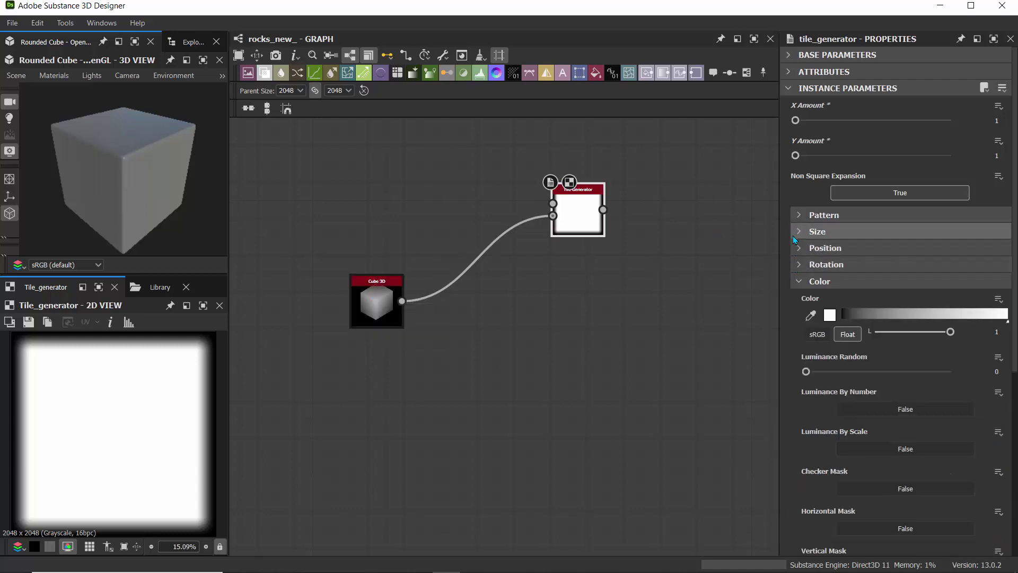
{"action": "left_click", "coordinate": [799, 281]}
{"action": "left_click", "coordinate": [799, 215]}
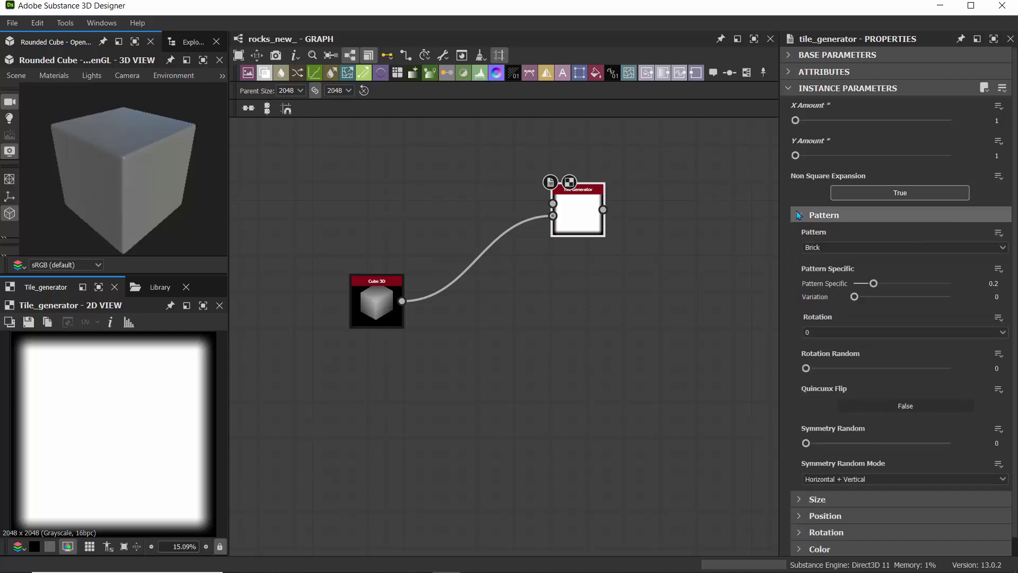
{"action": "left_click", "coordinate": [825, 248]}
{"action": "left_click", "coordinate": [829, 263]}
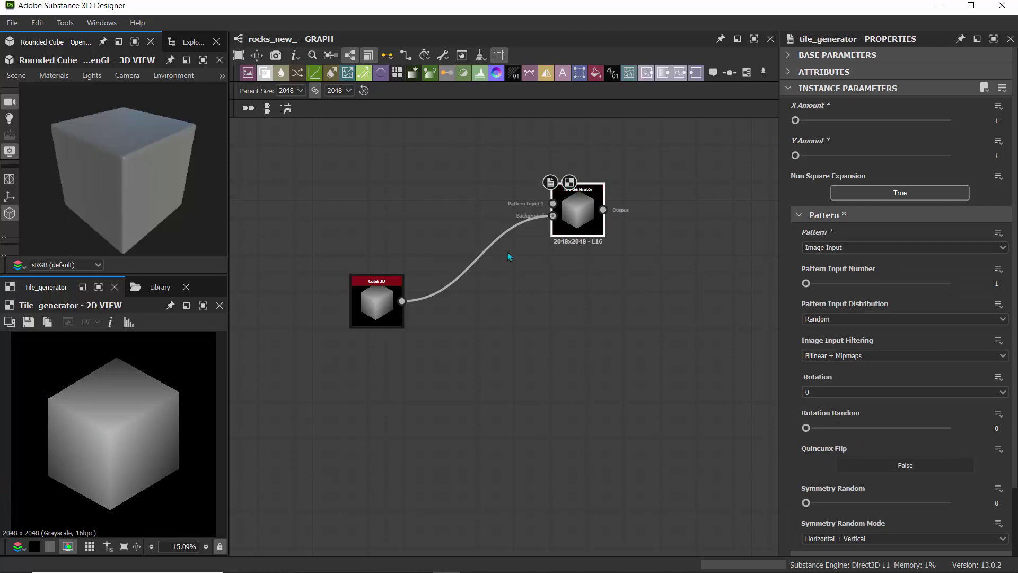
- Set the Cube 3D node's Orientation Offset to about X 0.182, Y 0.328 and move its link to the Tile Generator's Pattern Input 1
{"action": "left_click", "coordinate": [385, 305]}
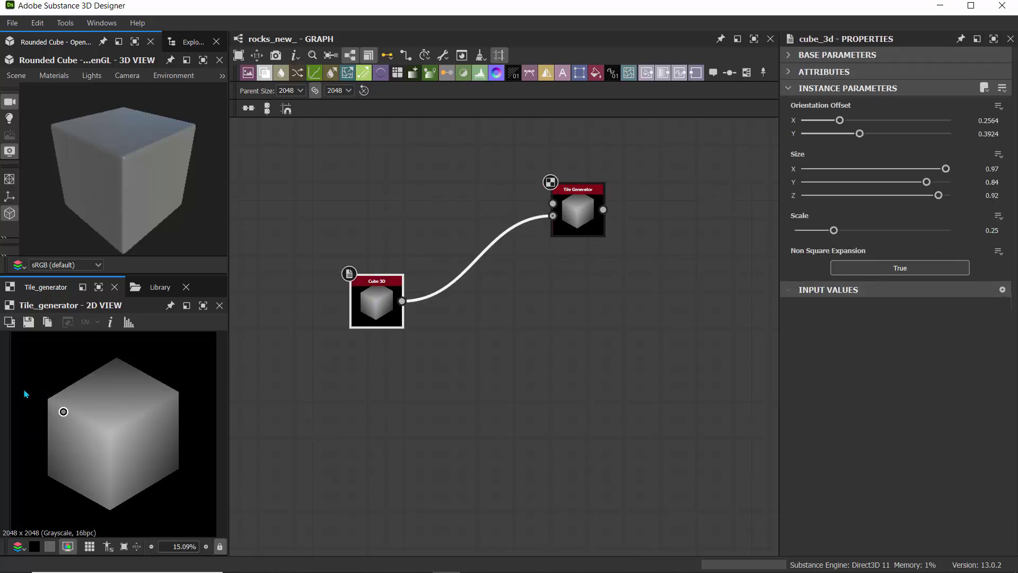
{"action": "left_click_drag", "start_coordinate": [63, 411], "coordinate": [48, 394]}
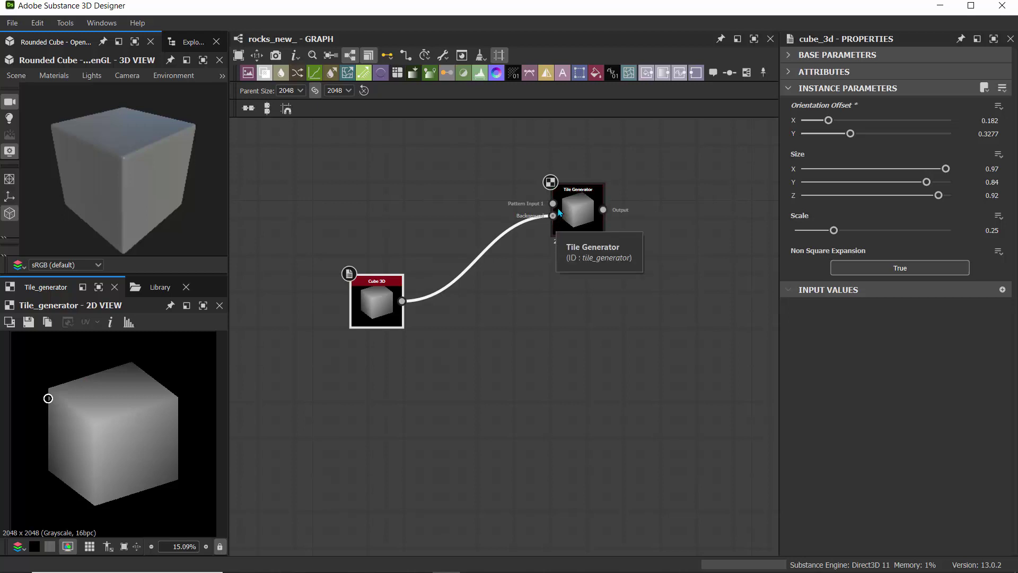
{"action": "scroll", "coordinate": [525, 202], "scroll_direction": "up", "scroll_amount": 4}
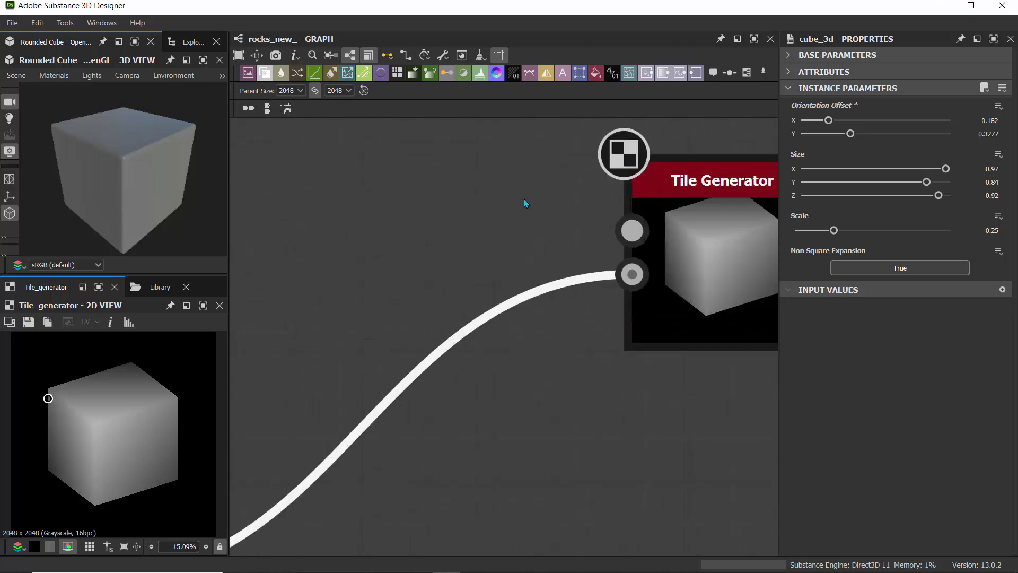
{"action": "left_click_drag", "start_coordinate": [633, 275], "coordinate": [632, 231]}
{"action": "scroll", "coordinate": [498, 194], "scroll_direction": "down", "scroll_amount": 3}
{"action": "middle_click_drag", "start_coordinate": [494, 194], "coordinate": [409, 203]}
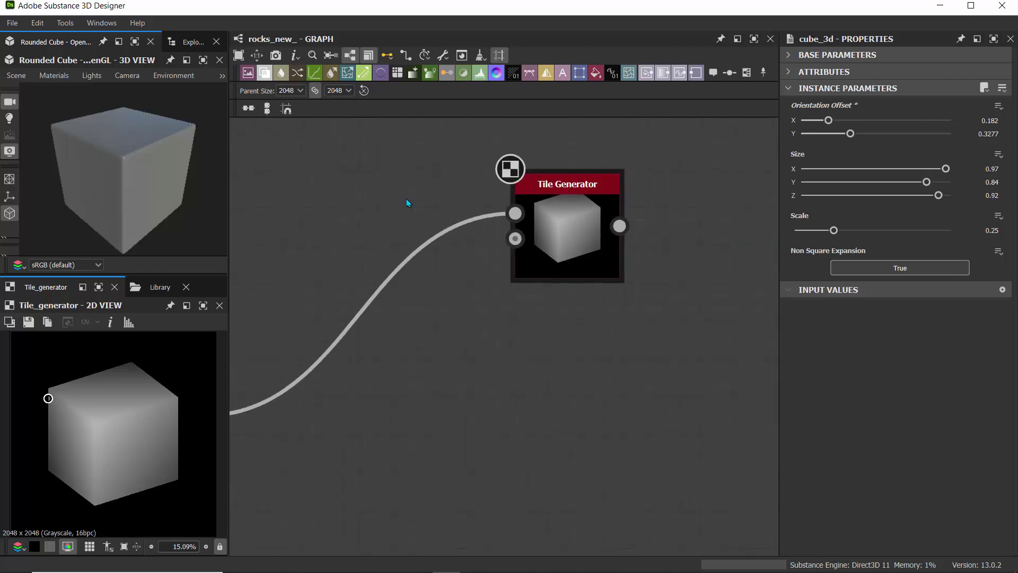
- Set the Tile Generator's pattern Rotation Random to 1
{"action": "left_click", "coordinate": [557, 220]}
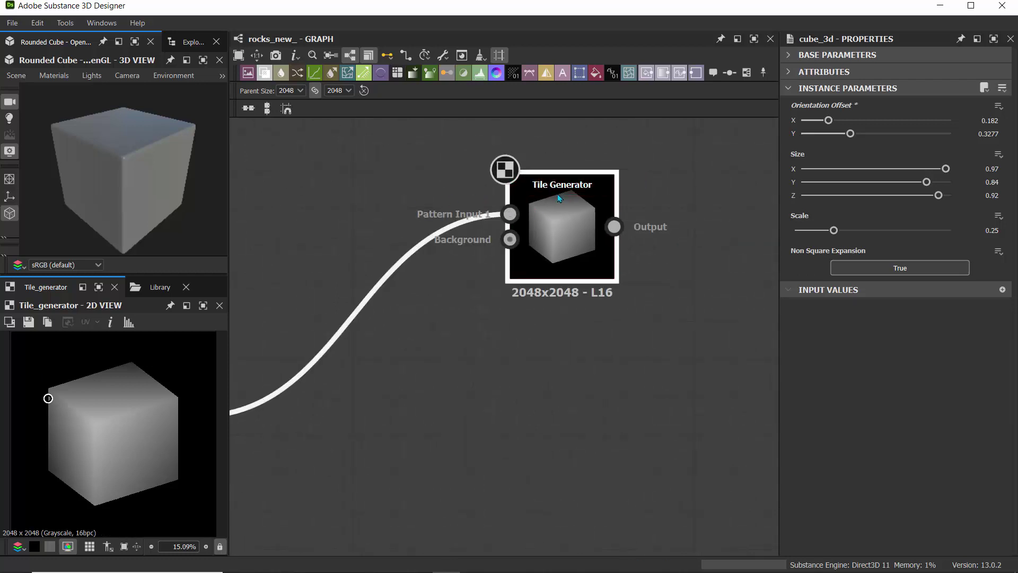
{"action": "left_click", "coordinate": [546, 224]}
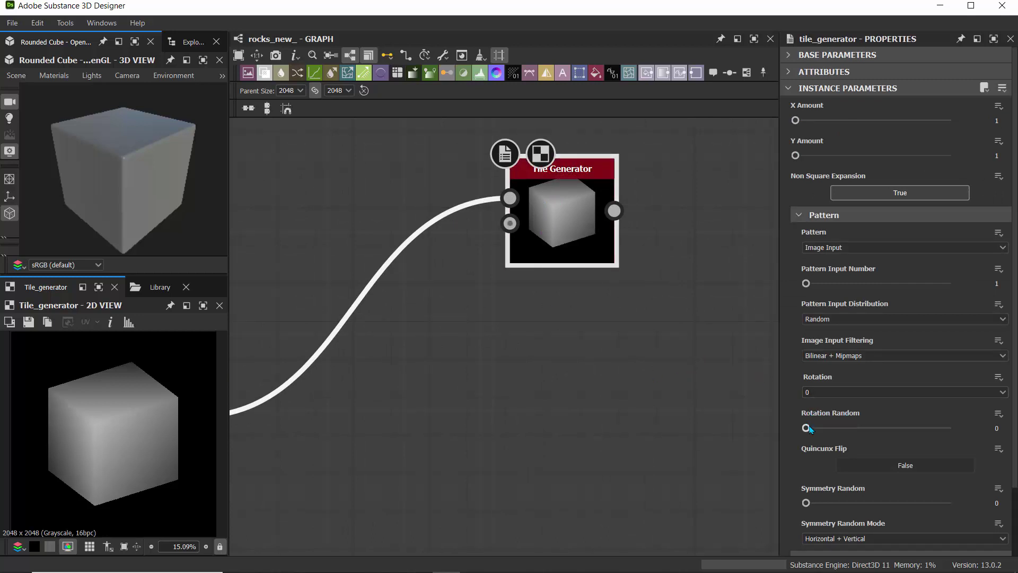
{"action": "left_click_drag", "start_coordinate": [806, 427], "coordinate": [950, 427]}
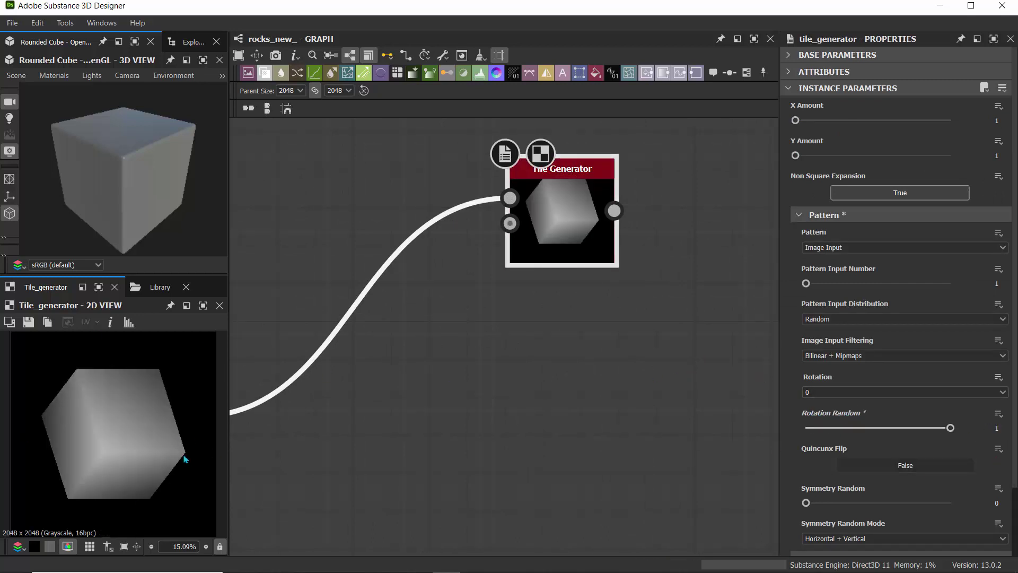
- Add a Blur HQ Grayscale node connected to the Tile Generator's output
{"action": "scroll", "coordinate": [493, 322], "scroll_direction": "down", "scroll_amount": 2}
{"action": "scroll", "coordinate": [493, 323], "scroll_direction": "down", "scroll_amount": 1}
{"action": "middle_click_drag", "start_coordinate": [452, 314], "coordinate": [411, 263]}
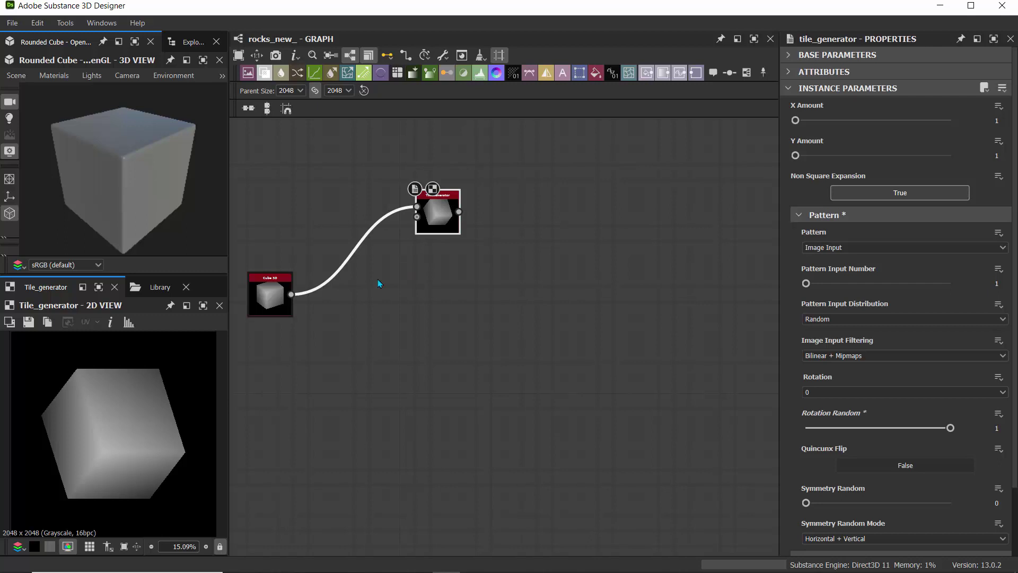
{"action": "scroll", "coordinate": [93, 418], "scroll_direction": "up", "scroll_amount": 1}
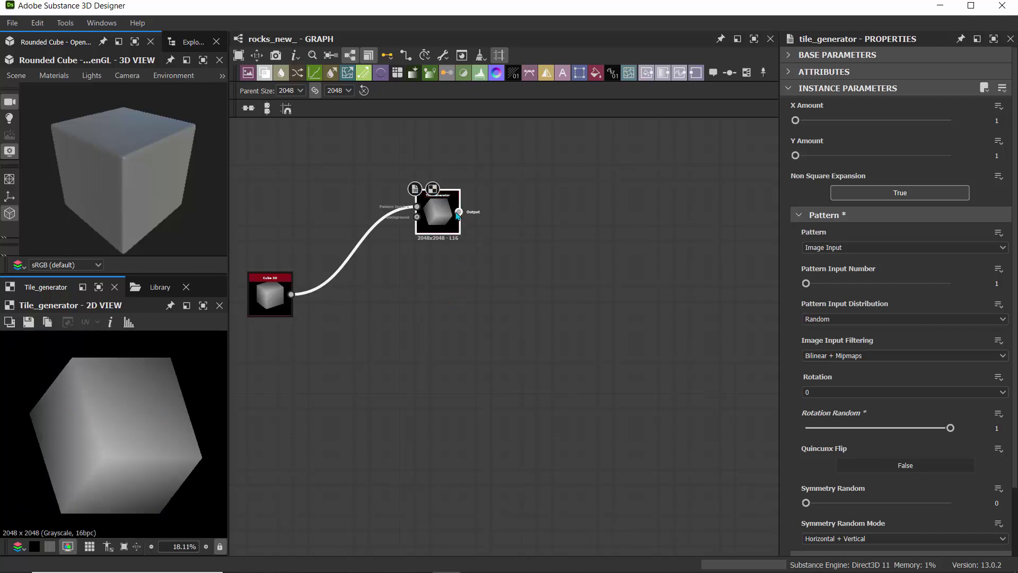
{"action": "left_click_drag", "start_coordinate": [460, 214], "coordinate": [547, 247]}
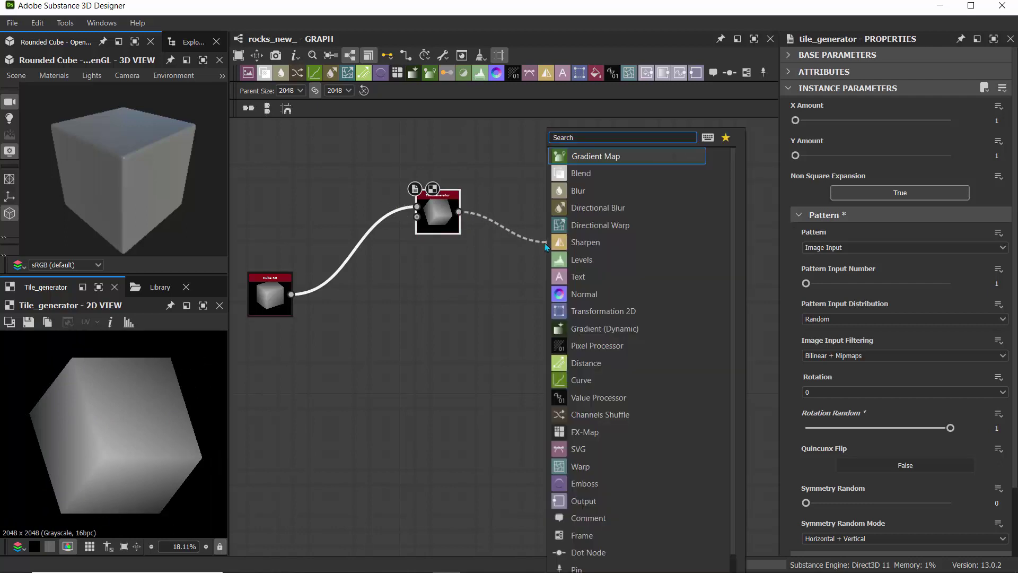
{"action": "type", "text": "blur"}
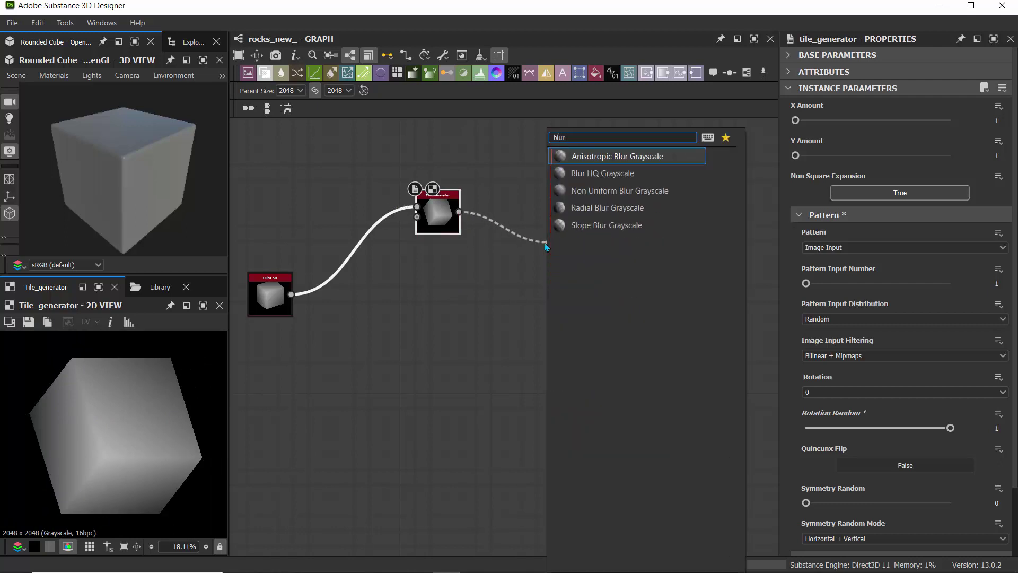
{"action": "left_click", "coordinate": [601, 174]}
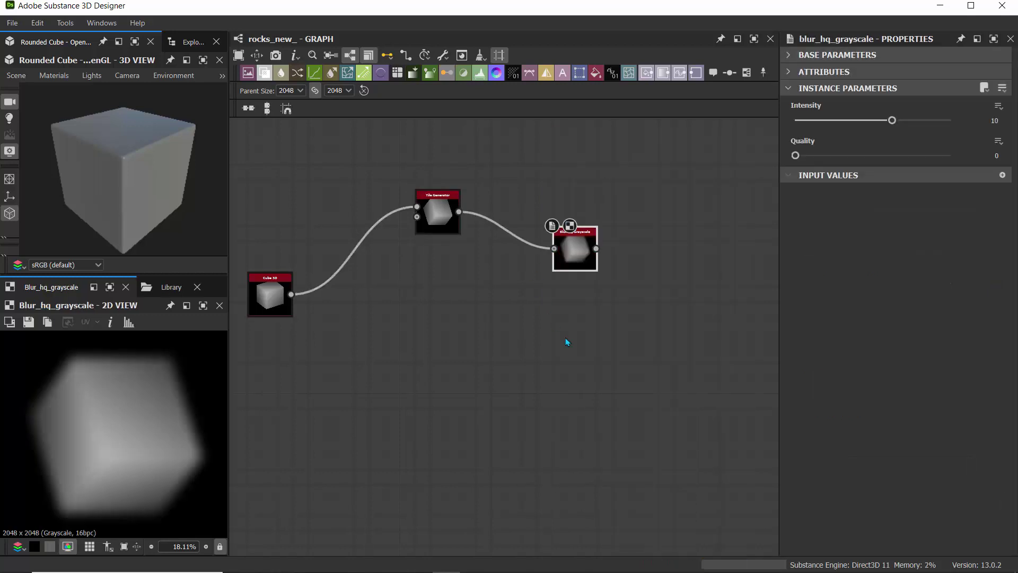
- Duplicate the Blur HQ Grayscale node with its input link and place the copy directly below the original
{"action": "key", "text": "ctrl+d"}
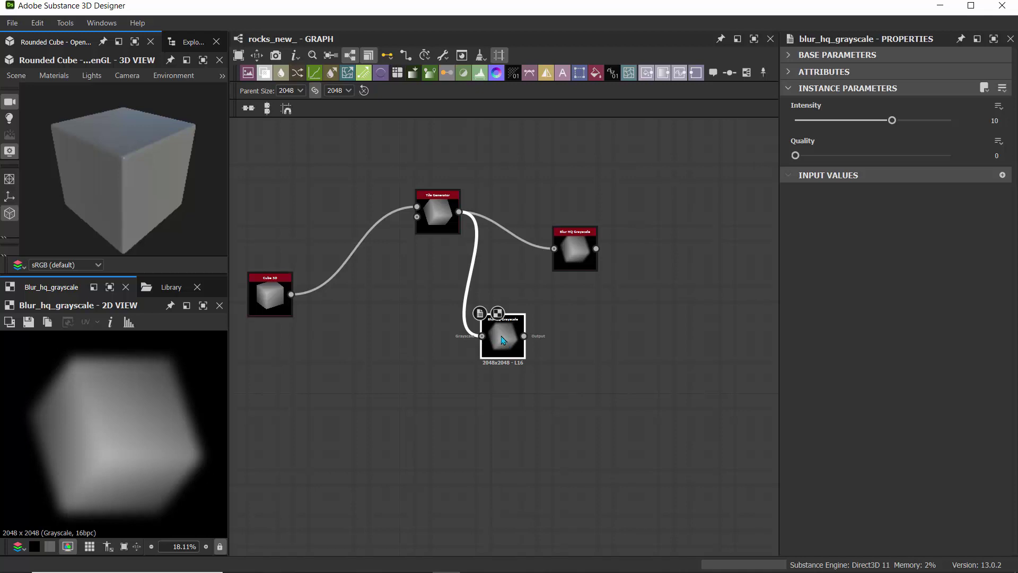
{"action": "left_click_drag", "start_coordinate": [503, 339], "coordinate": [576, 329]}
{"action": "left_click", "coordinate": [476, 312]}
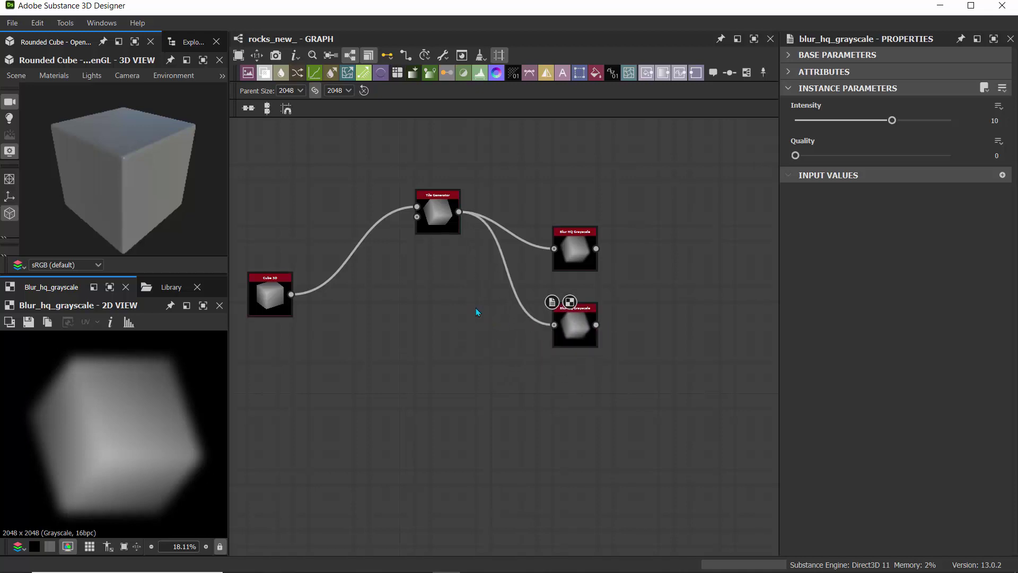
- Replace the lower Blur HQ Grayscale node's input link with one coming directly from the Cube 3D output
{"action": "key", "text": "Delete"}
{"action": "scroll", "coordinate": [456, 323], "scroll_direction": "up", "scroll_amount": 2}
{"action": "scroll", "coordinate": [456, 318], "scroll_direction": "down", "scroll_amount": 2}
{"action": "middle_click_drag", "start_coordinate": [456, 318], "coordinate": [522, 315]}
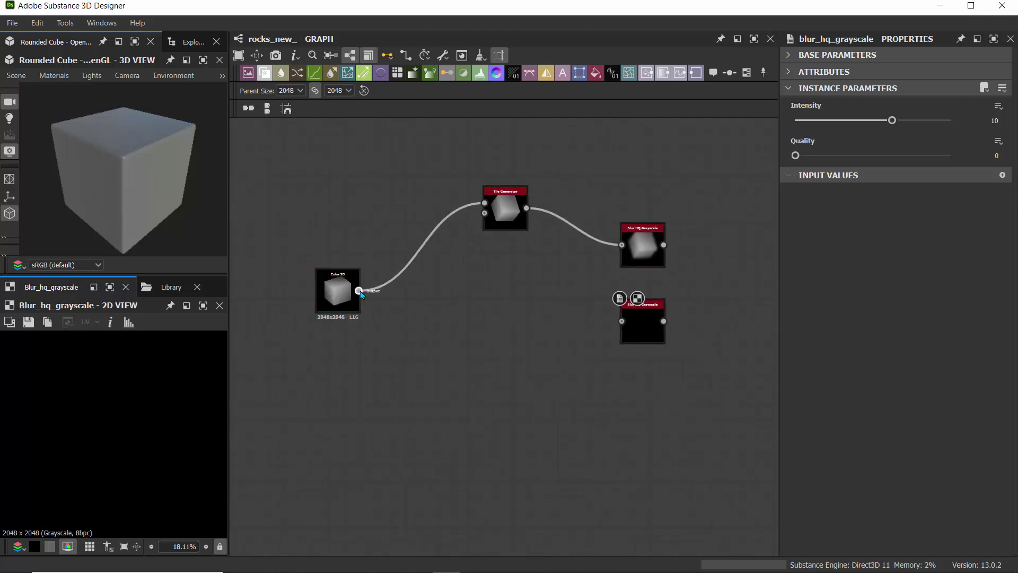
{"action": "left_click_drag", "start_coordinate": [359, 291], "coordinate": [647, 327]}
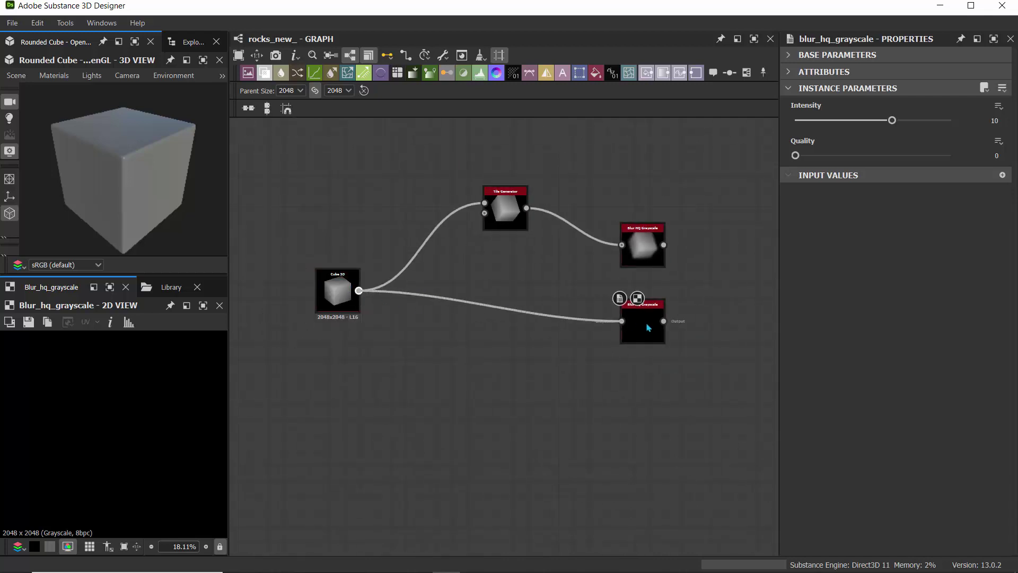
{"action": "left_click", "coordinate": [648, 327]}
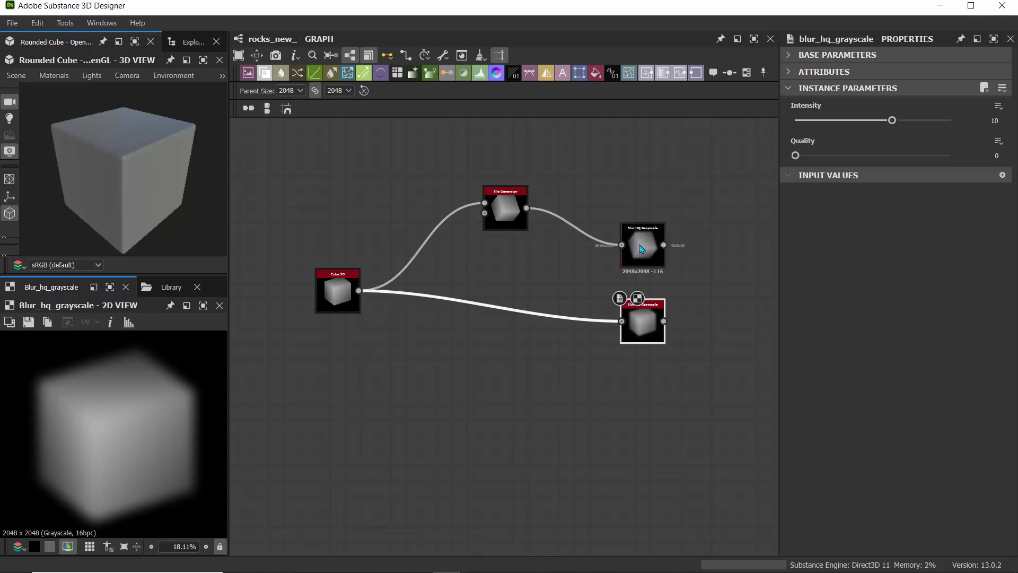
- Set the upper Blur HQ Grayscale node's Intensity to about 3.47 and compare its preview with the lower blur's
{"action": "double_click", "coordinate": [641, 249]}
{"action": "left_click", "coordinate": [498, 206]}
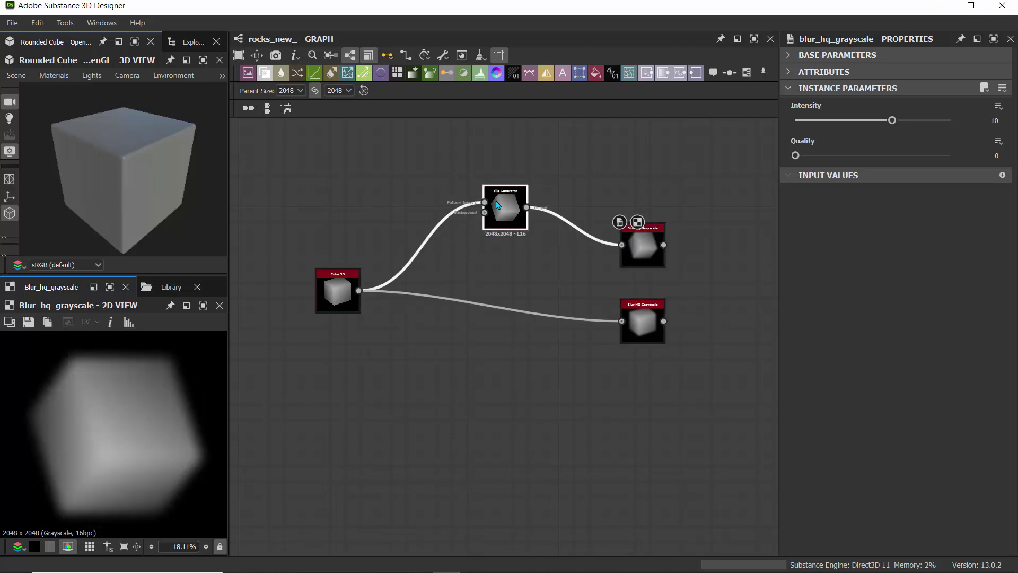
{"action": "left_click", "coordinate": [643, 236]}
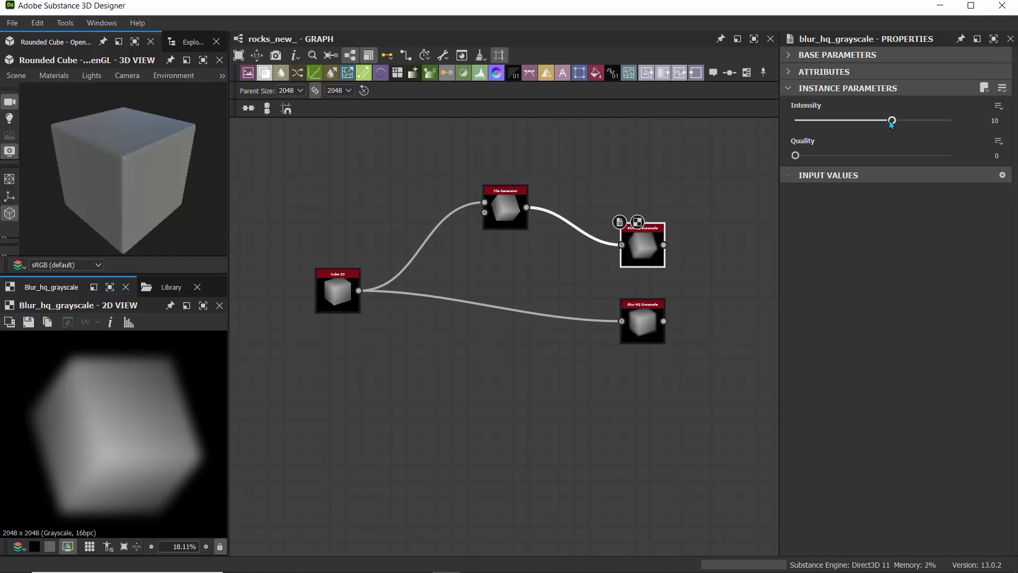
{"action": "left_click_drag", "start_coordinate": [891, 121], "coordinate": [831, 125]}
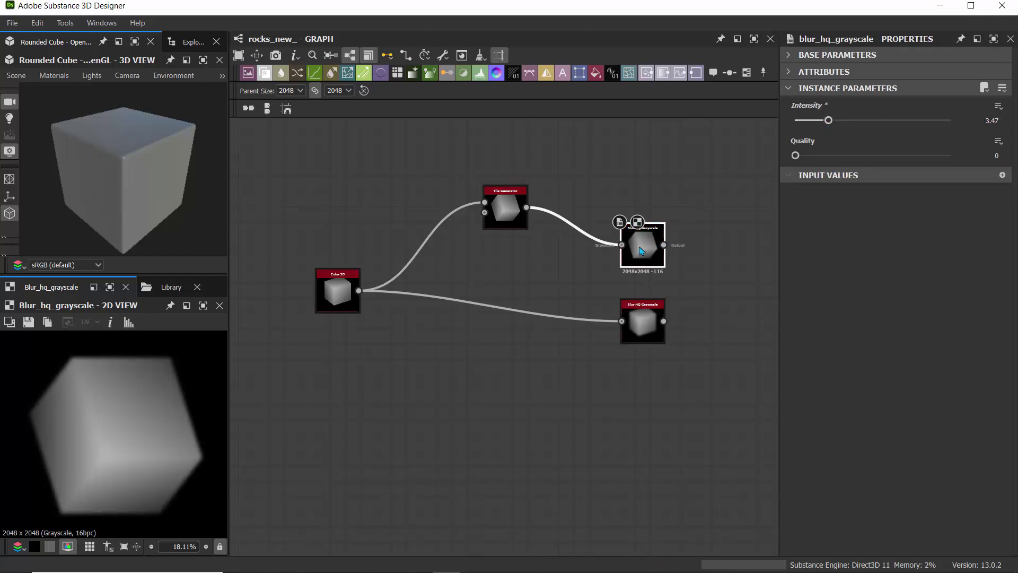
{"action": "left_click", "coordinate": [642, 324]}
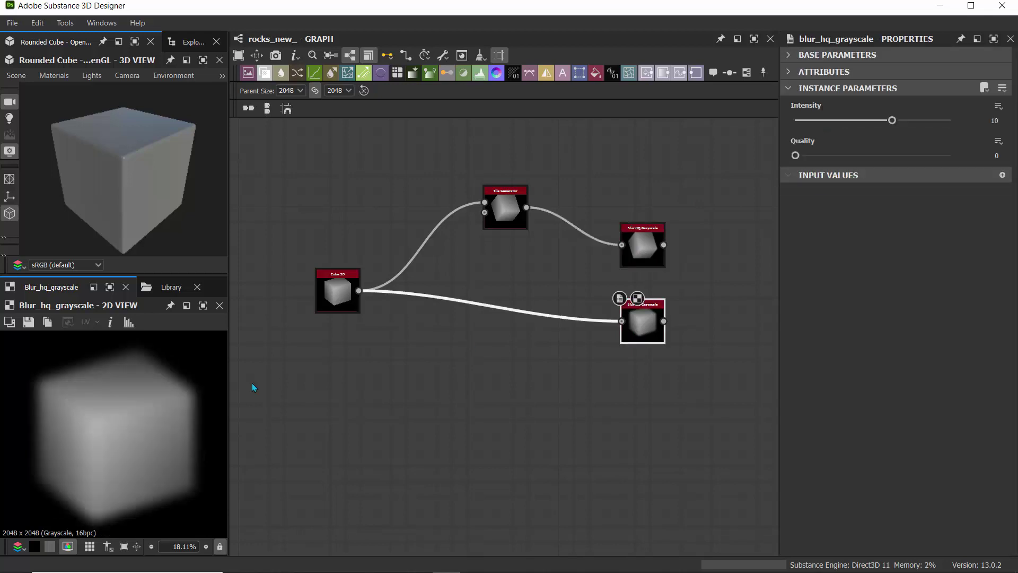
{"action": "left_click", "coordinate": [646, 249]}
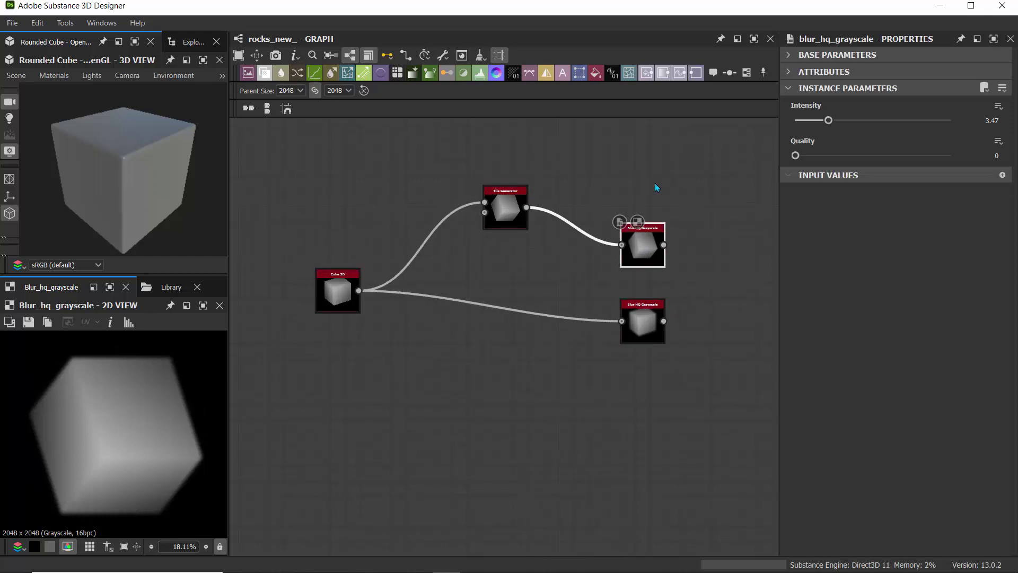
- Select the whole group of output nodes with their feeding nodes and move it far to the right of the cube network
{"action": "middle_click_drag", "start_coordinate": [657, 189], "coordinate": [479, 216]}
{"action": "scroll", "coordinate": [482, 204], "scroll_direction": "down", "scroll_amount": 5}
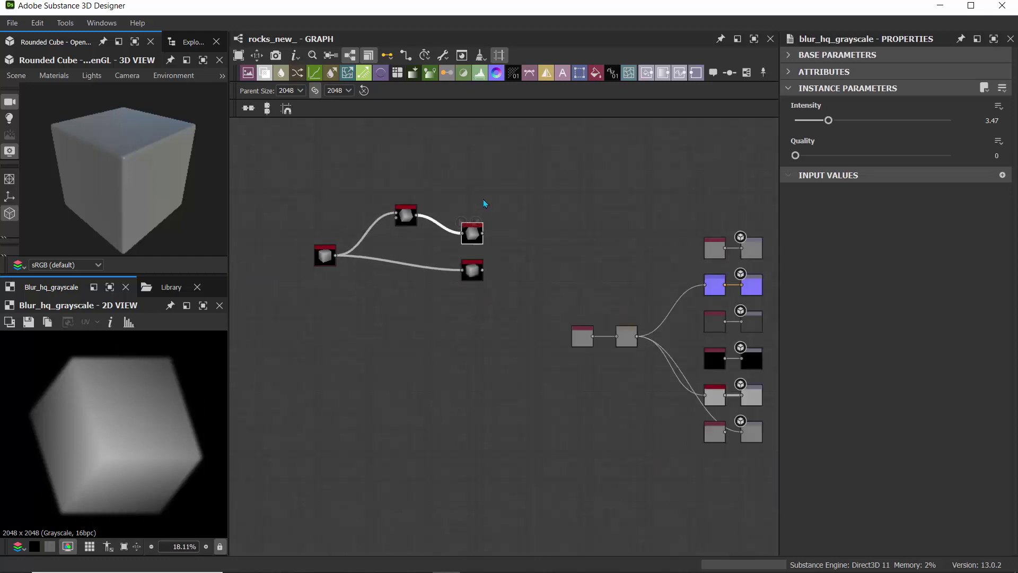
{"action": "left_click_drag", "start_coordinate": [463, 190], "coordinate": [632, 380]}
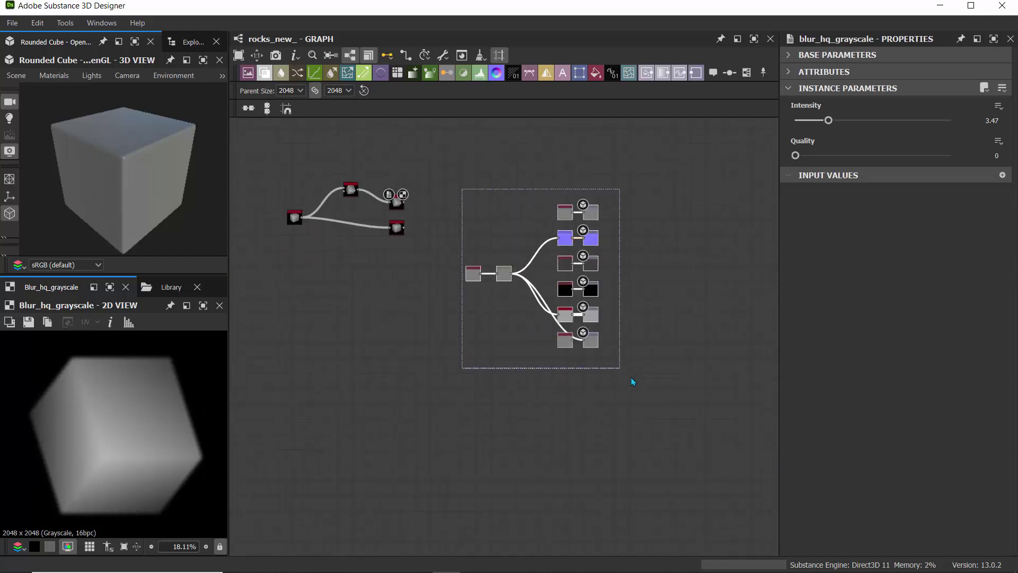
{"action": "scroll", "coordinate": [467, 183], "scroll_direction": "down", "scroll_amount": 5}
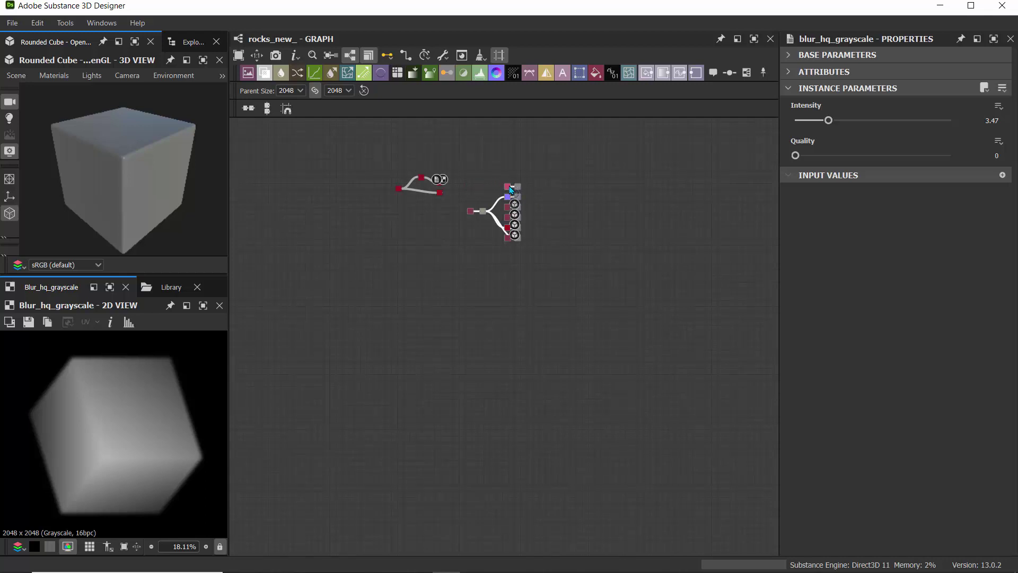
{"action": "left_click_drag", "start_coordinate": [510, 190], "coordinate": [744, 182]}
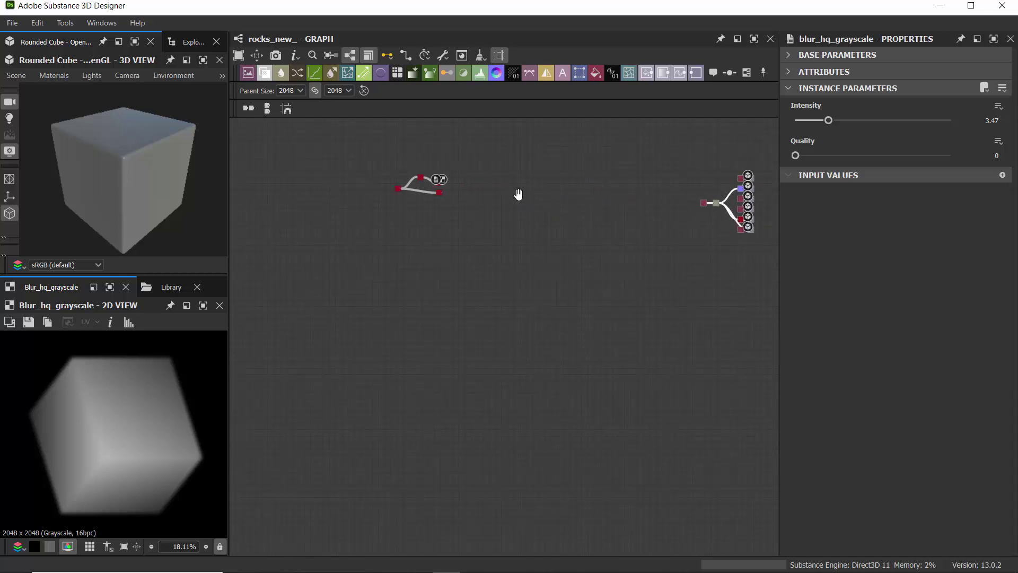
- Add a Cells 1 node to the right of the two Blur HQ Grayscale nodes
{"action": "key", "text": "f"}
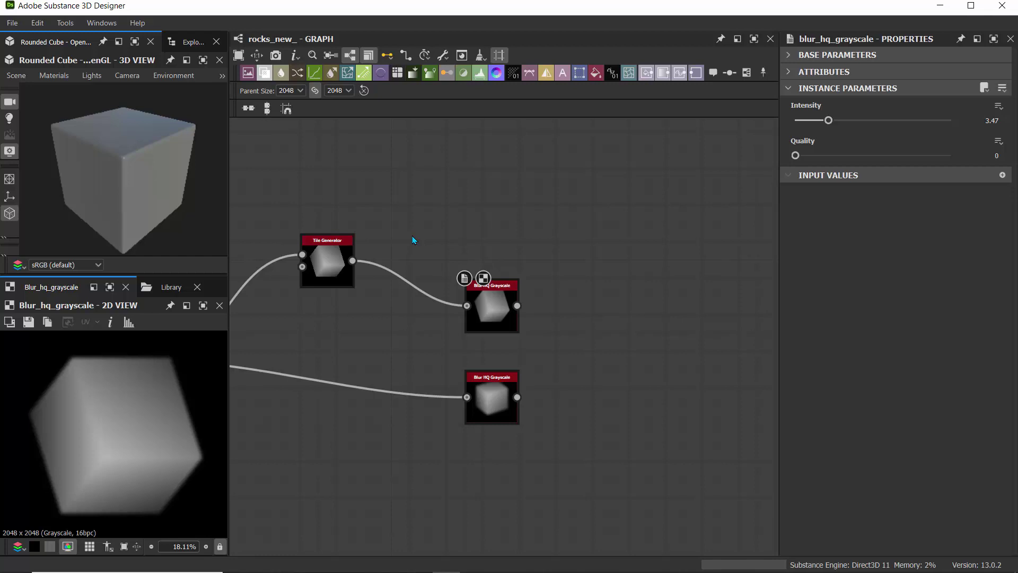
{"action": "scroll", "coordinate": [540, 267], "scroll_direction": "up", "scroll_amount": 3}
{"action": "middle_click_drag", "start_coordinate": [445, 198], "coordinate": [423, 167]}
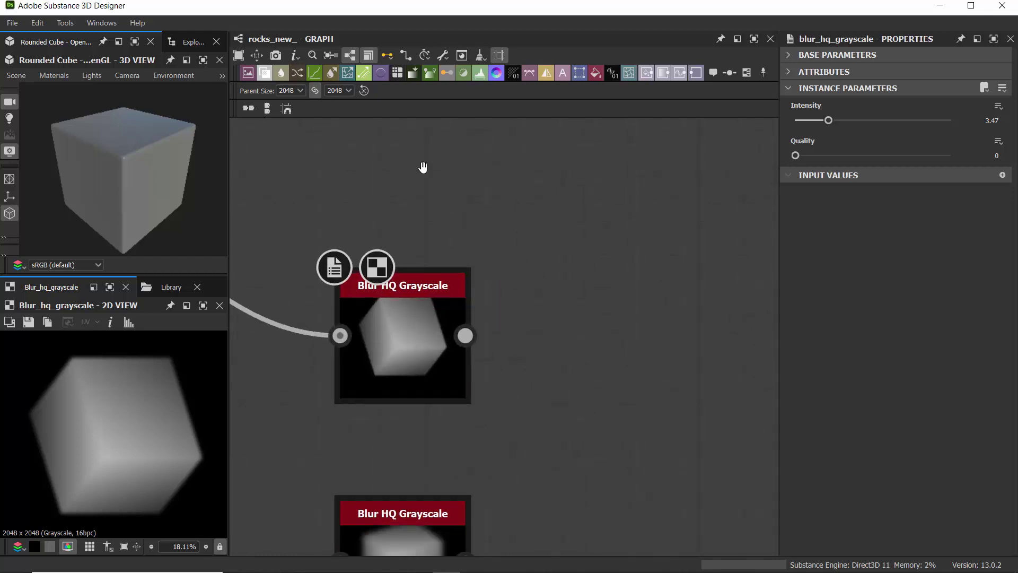
{"action": "scroll", "coordinate": [423, 168], "scroll_direction": "down", "scroll_amount": 3}
{"action": "mouse_move", "coordinate": [454, 211]}
{"action": "middle_mouse_down"}
{"action": "mouse_move", "coordinate": [477, 241]}
{"action": "mouse_move", "coordinate": [472, 215]}
{"action": "middle_mouse_up"}
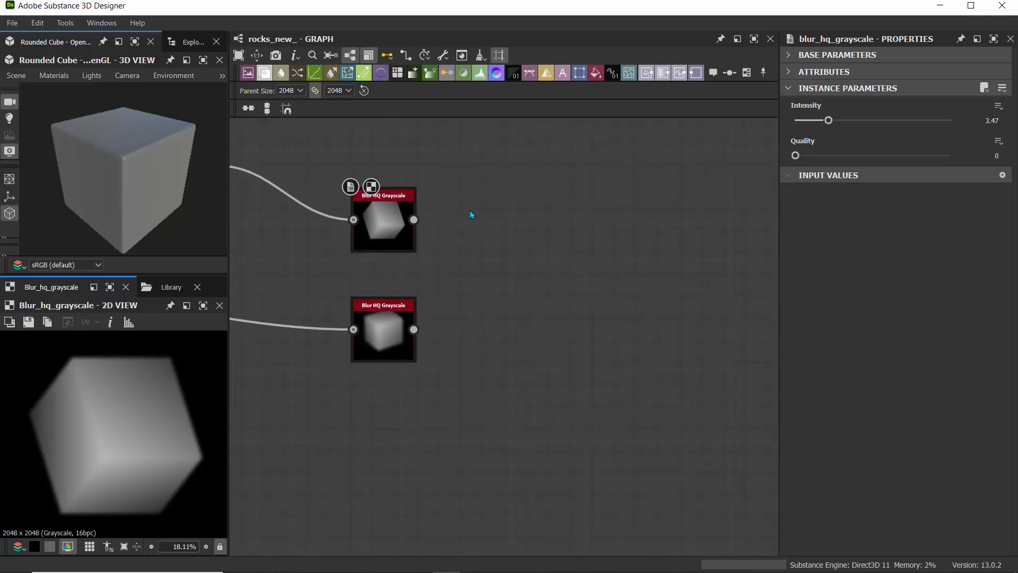
{"action": "key", "text": "space"}
{"action": "type", "text": "ce"}
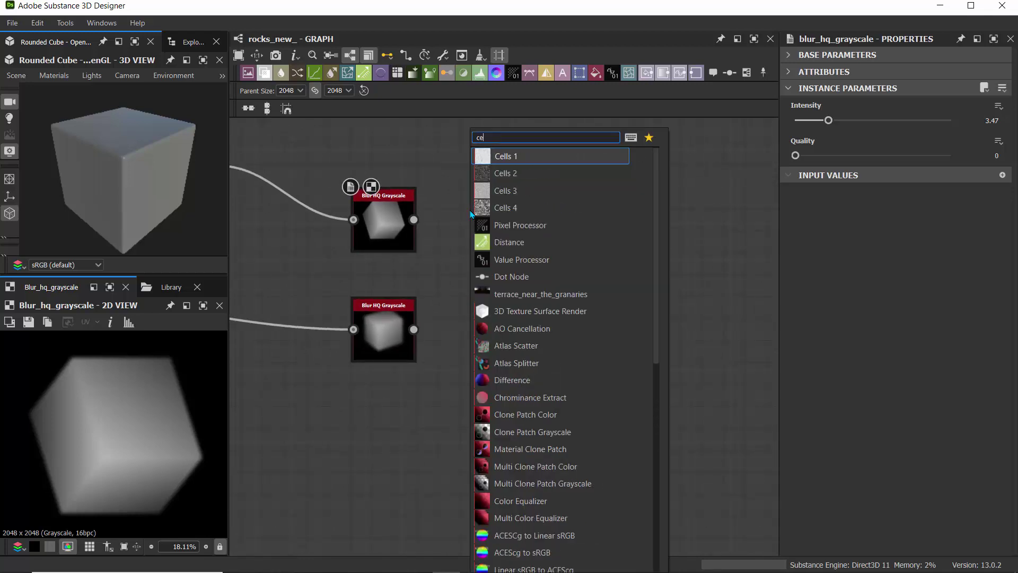
{"action": "type", "text": "ls"}
{"action": "key", "text": "BackSpace"}
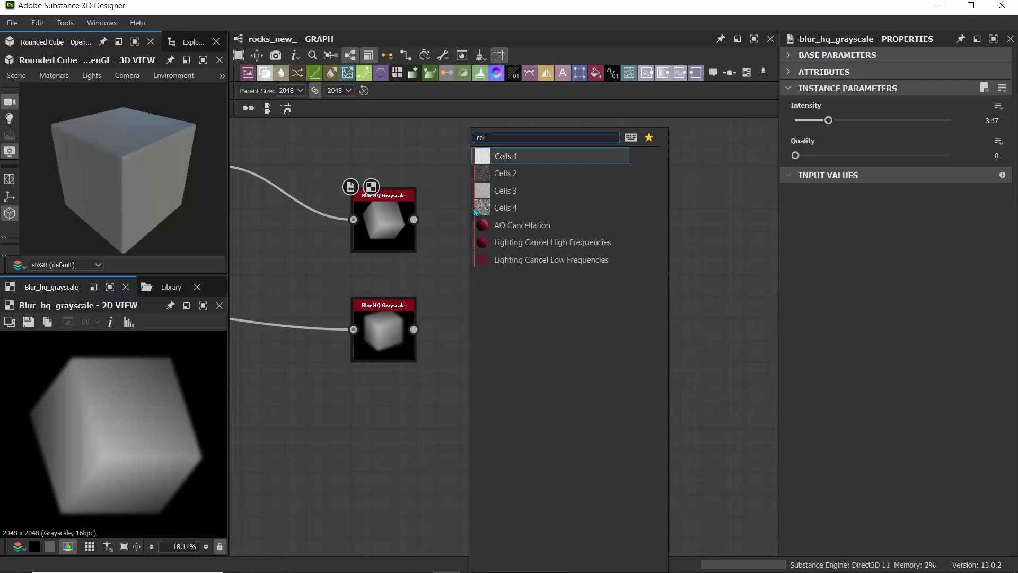
{"action": "left_click", "coordinate": [530, 155]}
{"action": "left_click_drag", "start_coordinate": [475, 238], "coordinate": [566, 263]}
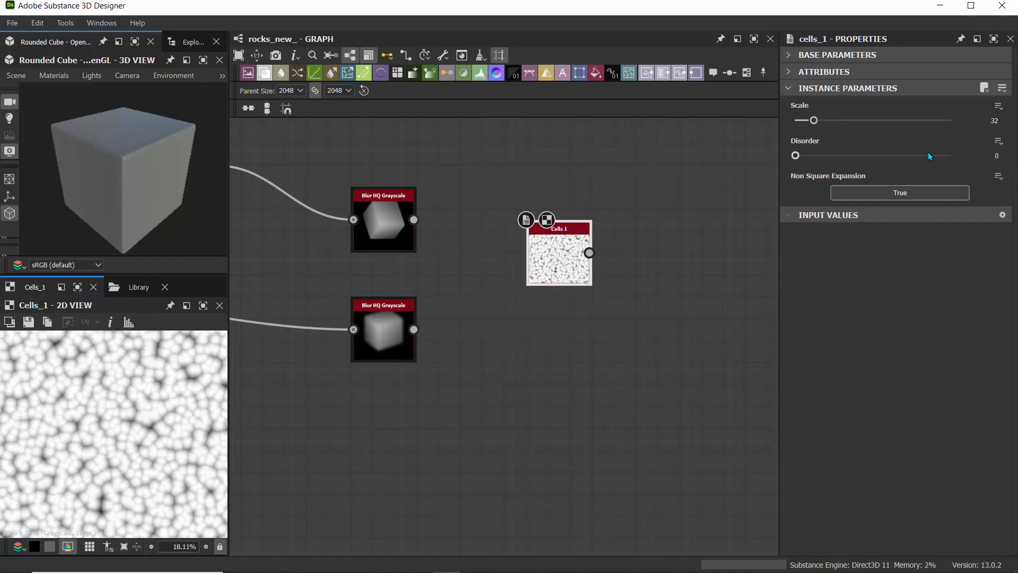
- Set the Cells 1 node's Scale to 4, check the pattern preview and move the node slightly closer to the blur nodes
{"action": "left_click", "coordinate": [996, 120]}
{"action": "type", "text": "4"}
{"action": "key", "text": "Return"}
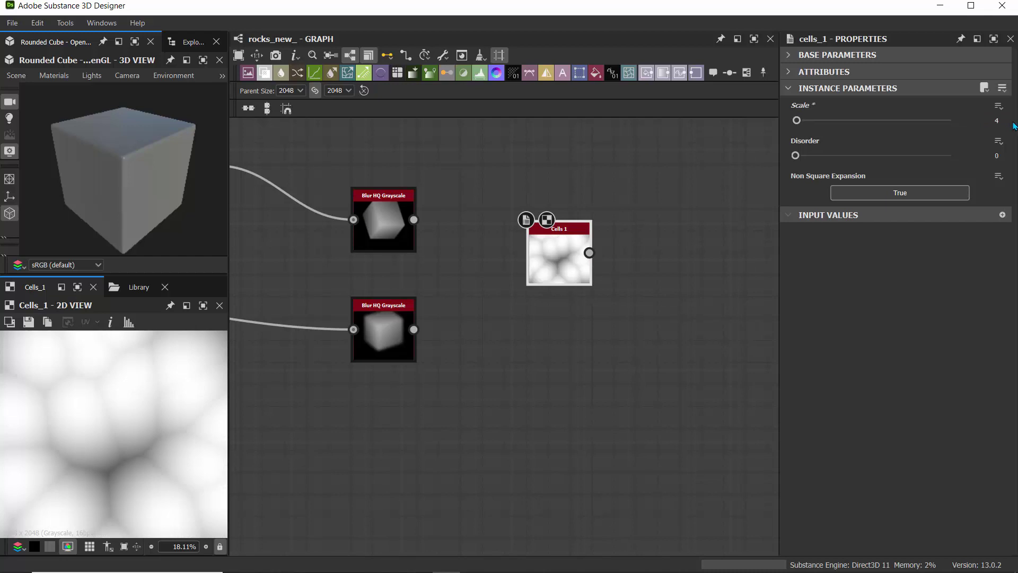
{"action": "scroll", "coordinate": [114, 440], "scroll_direction": "down", "scroll_amount": 4}
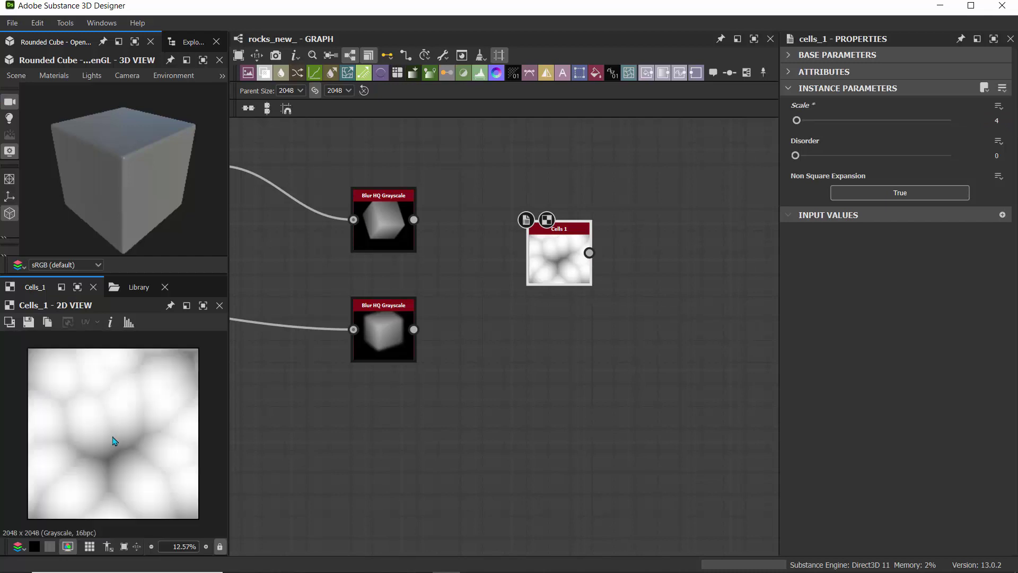
{"action": "scroll", "coordinate": [114, 439], "scroll_direction": "up", "scroll_amount": 3}
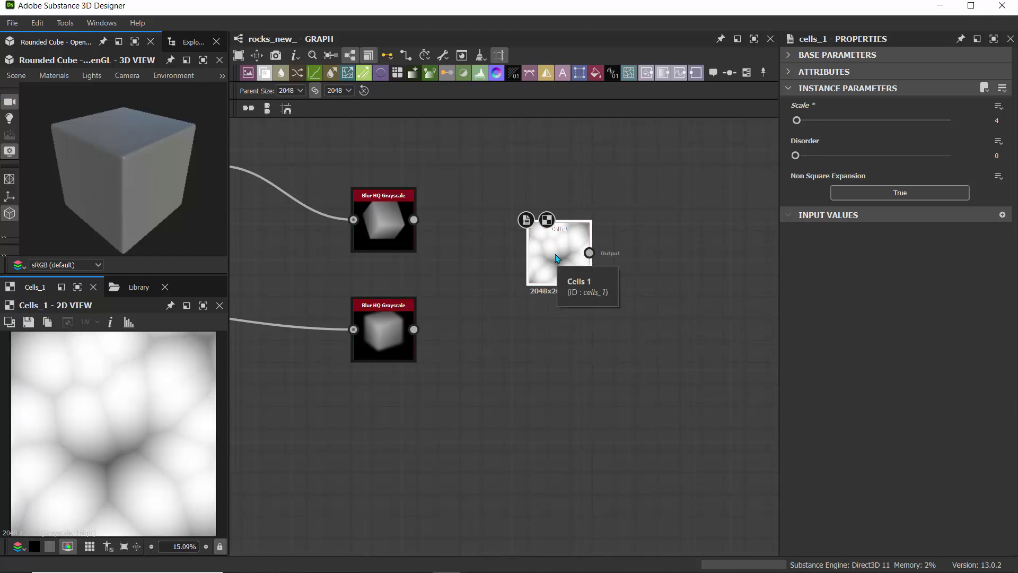
{"action": "left_click_drag", "start_coordinate": [557, 259], "coordinate": [525, 269]}
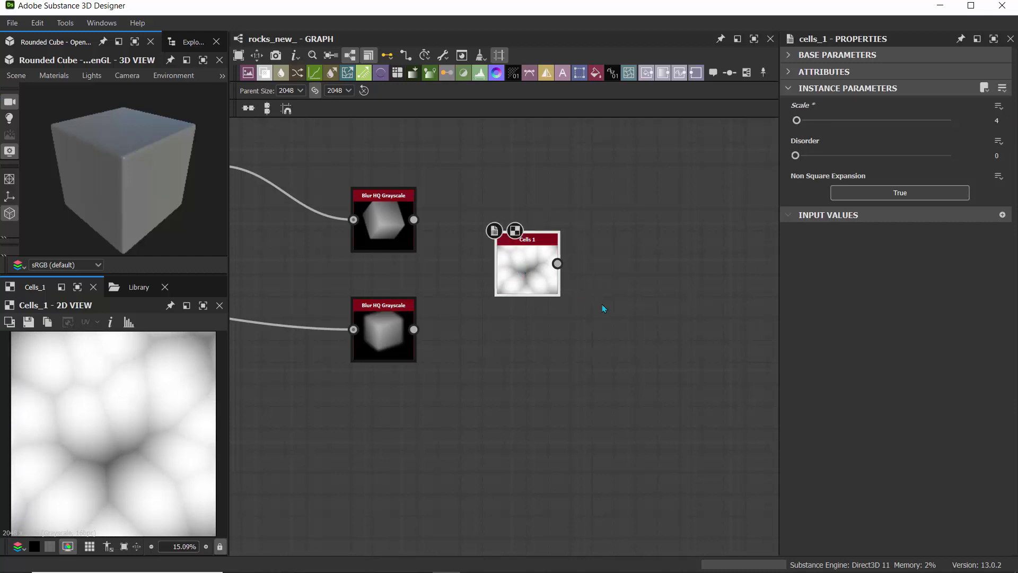
- Add a Blur HQ Grayscale node to the right of Cells 1 and connect the Cells 1 output to its input
{"action": "scroll", "coordinate": [588, 260], "scroll_direction": "down", "scroll_amount": 1}
{"action": "scroll", "coordinate": [594, 263], "scroll_direction": "up", "scroll_amount": 2}
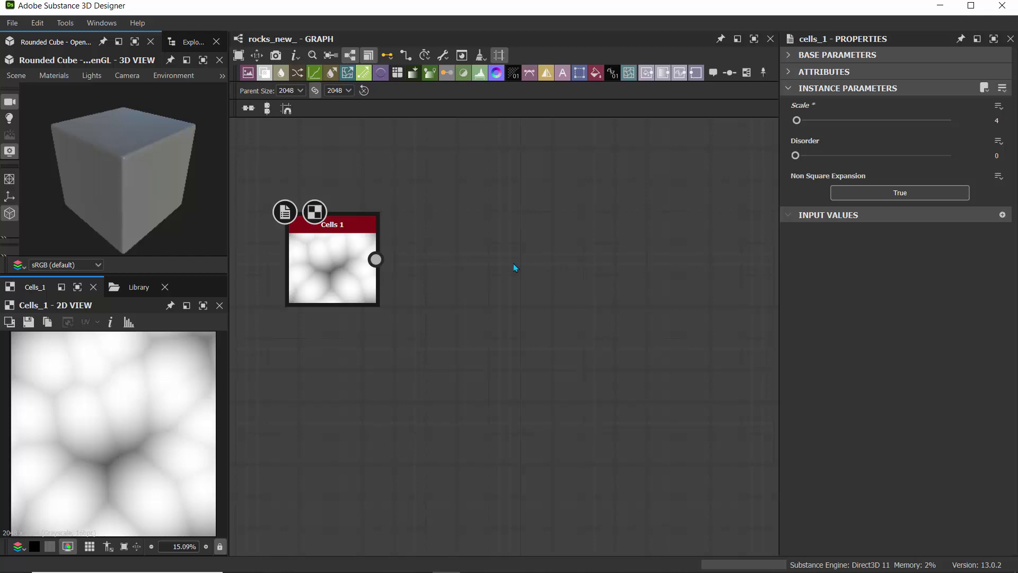
{"action": "key", "text": "space"}
{"action": "type", "text": "blur"}
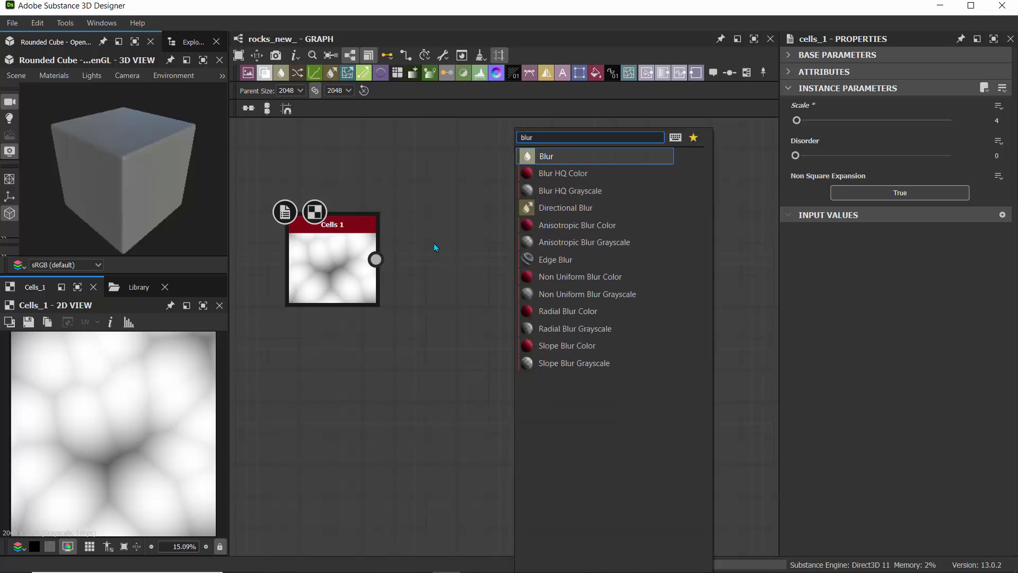
{"action": "left_click", "coordinate": [561, 189]}
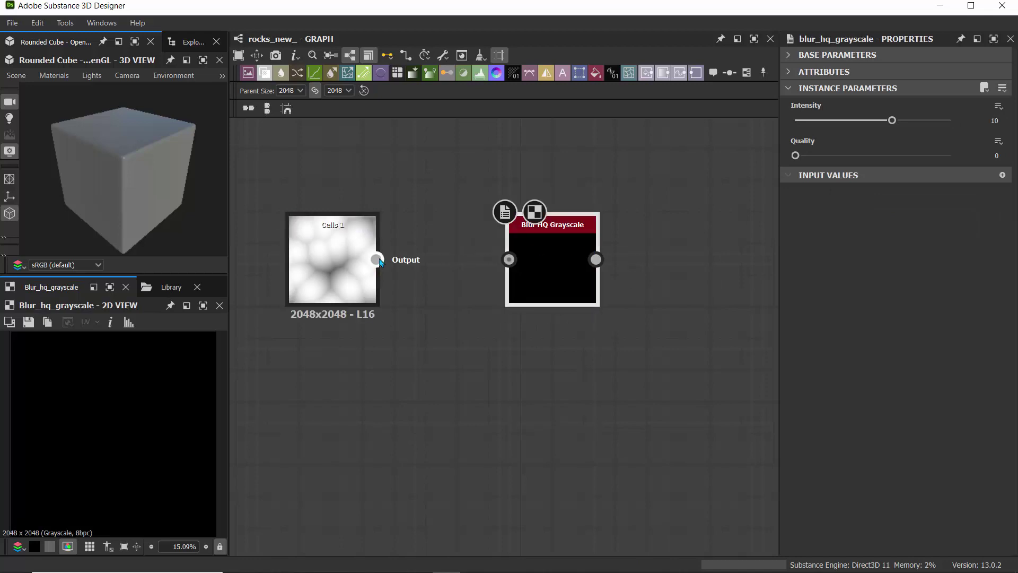
{"action": "left_click_drag", "start_coordinate": [375, 260], "coordinate": [509, 259]}
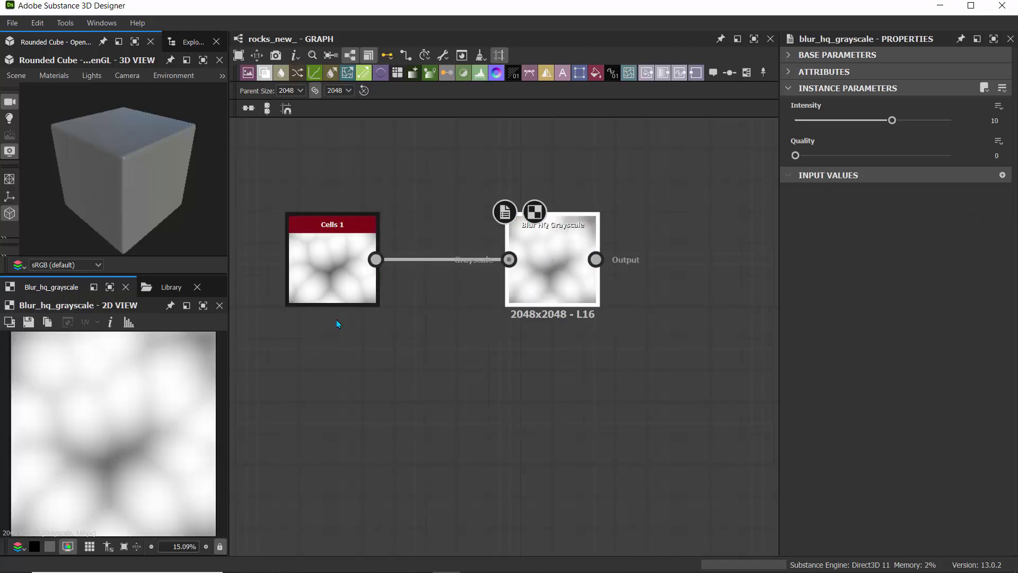
- Set the Intensity of the Blur HQ Grayscale node fed by Cells 1 to 1.5
{"action": "double_click", "coordinate": [341, 272]}
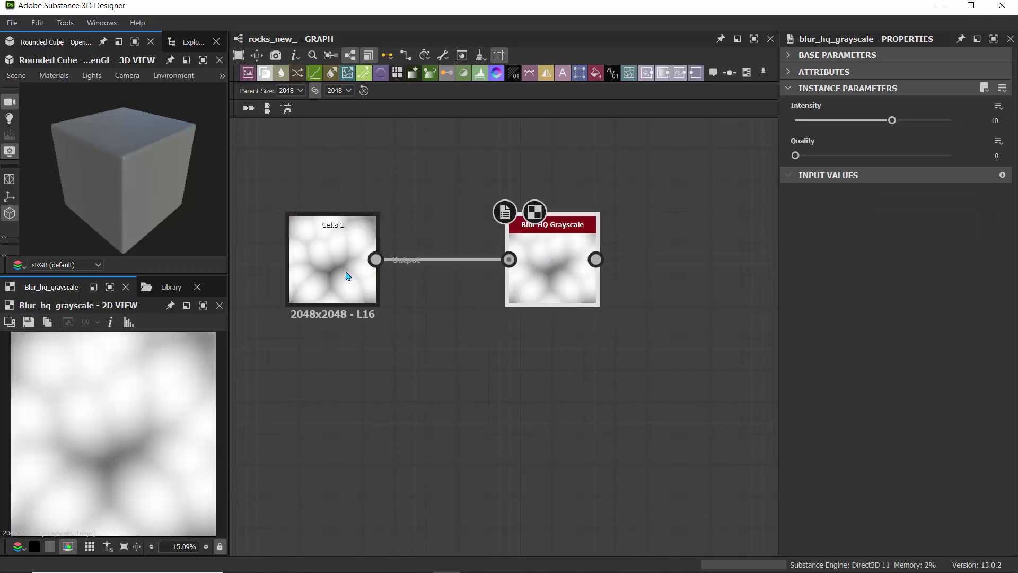
{"action": "double_click", "coordinate": [552, 270]}
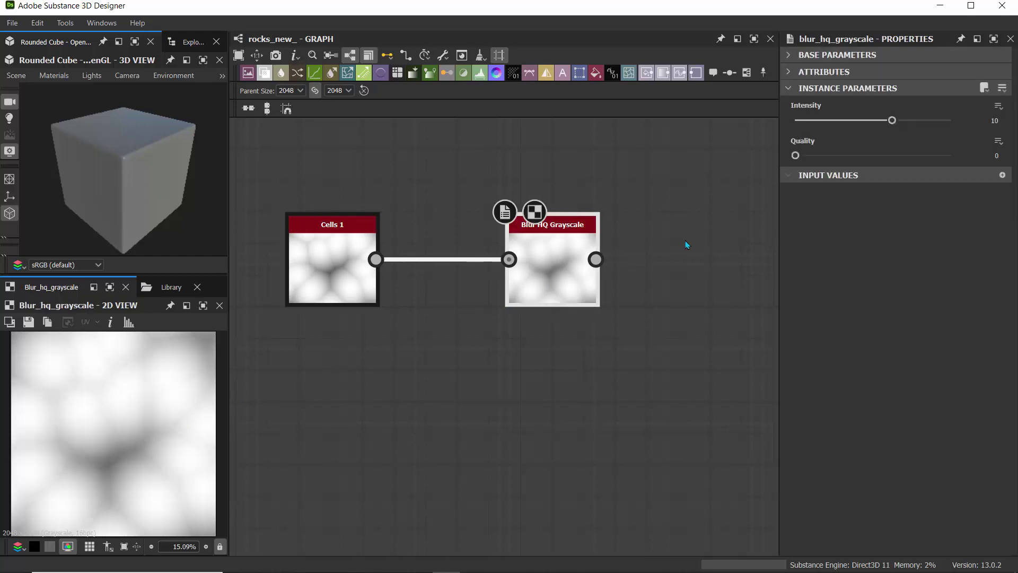
{"action": "left_click", "coordinate": [984, 116]}
{"action": "type", "text": "1.5"}
{"action": "key", "text": "Return"}
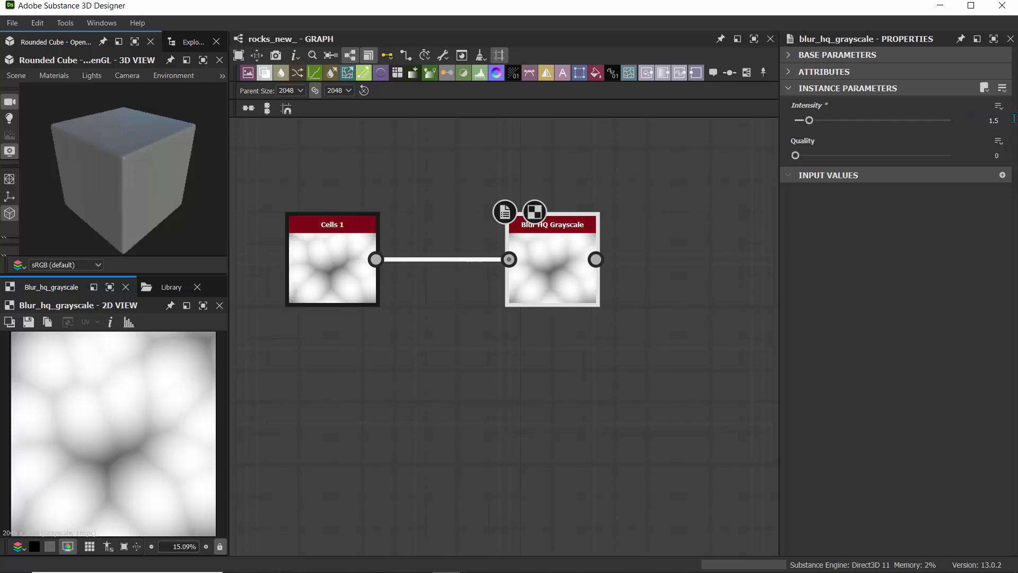
{"action": "left_click", "coordinate": [330, 278]}
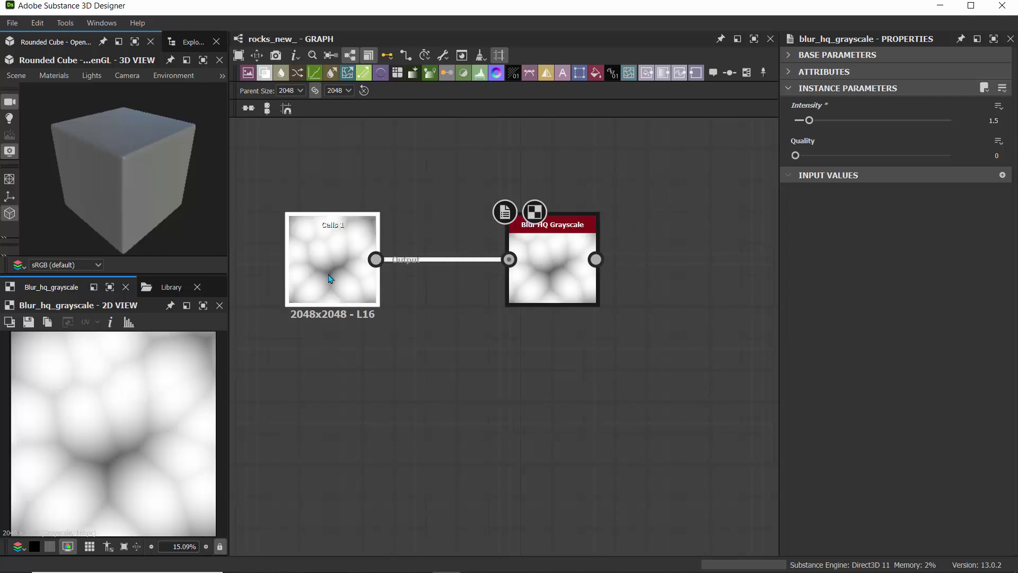
{"action": "left_click", "coordinate": [552, 268]}
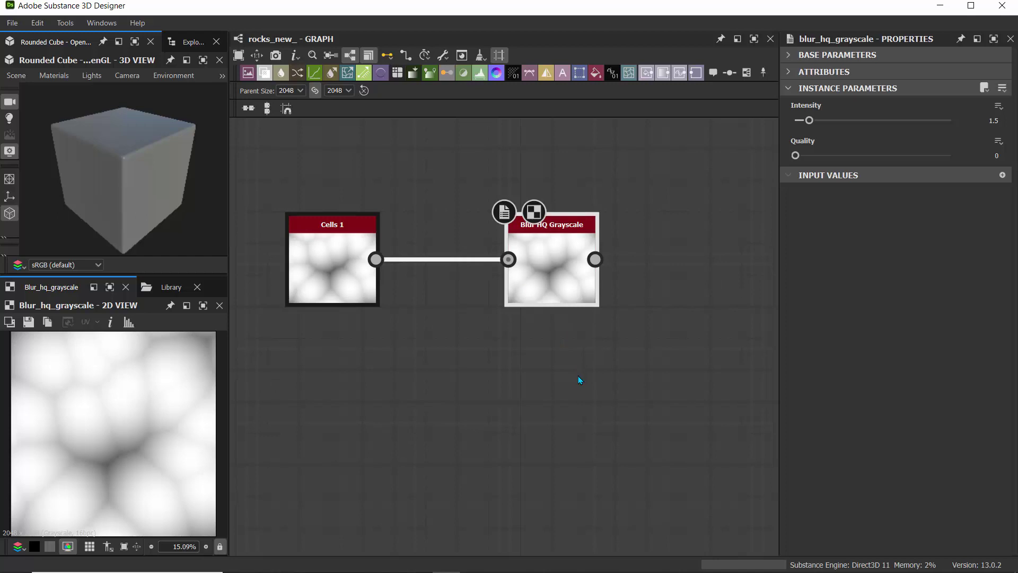
- Add a Blend node below the Cells 1 node, to the right of the lower cube blur
{"action": "scroll", "coordinate": [364, 425], "scroll_direction": "down", "scroll_amount": 3}
{"action": "middle_click_drag", "start_coordinate": [364, 425], "coordinate": [586, 338]}
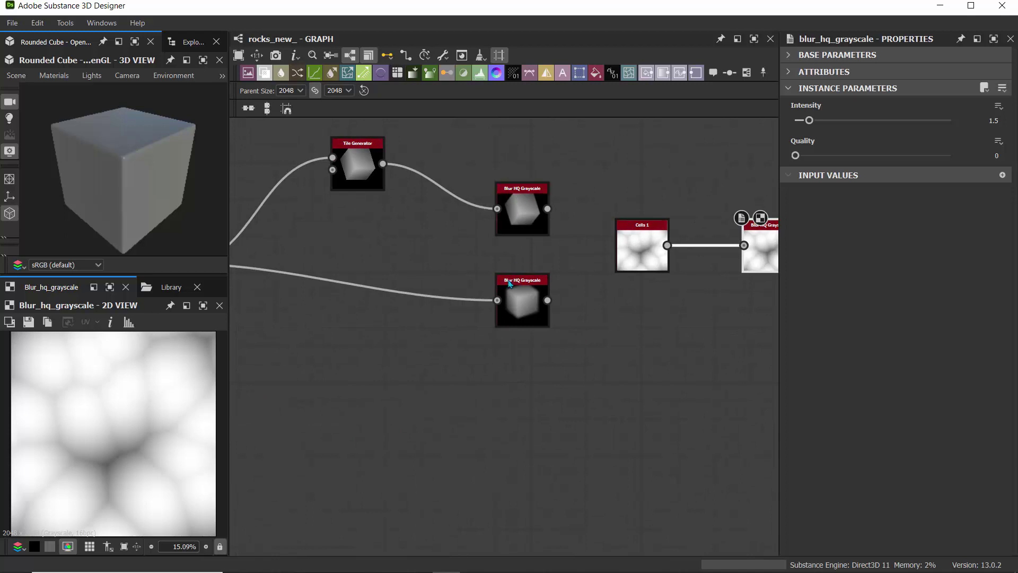
{"action": "left_click", "coordinate": [608, 311]}
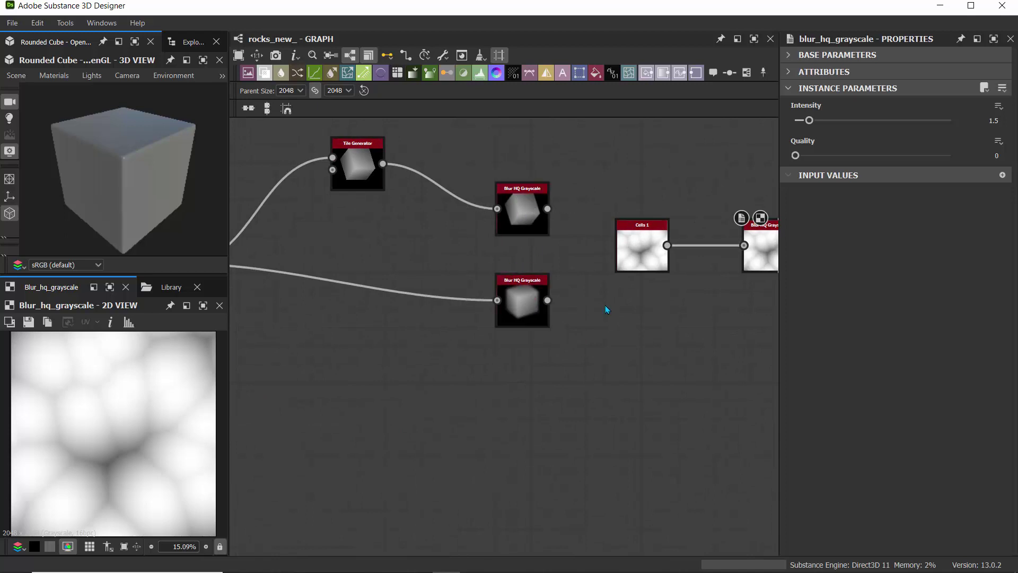
{"action": "key", "text": "space"}
{"action": "type", "text": "blend"}
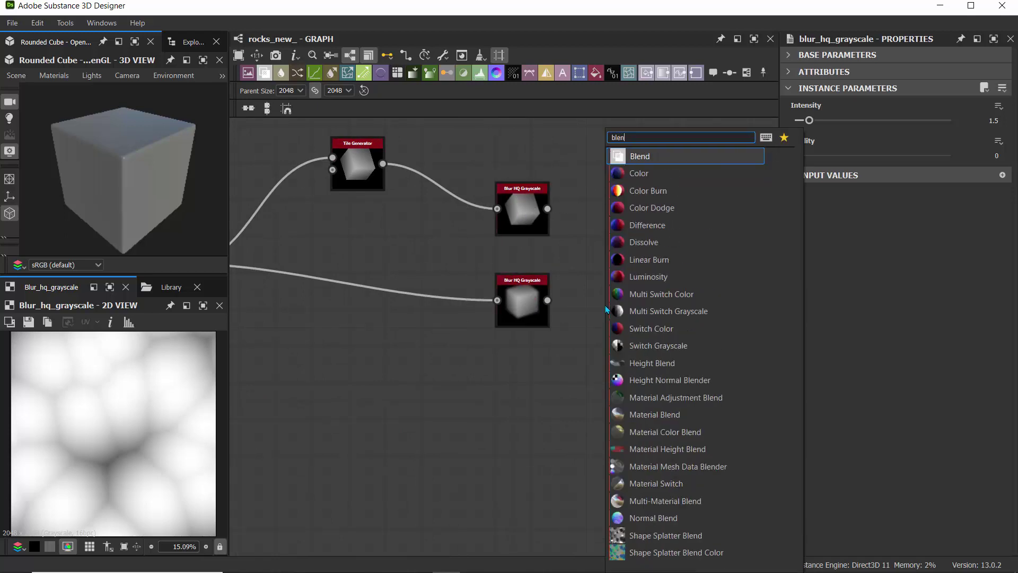
{"action": "left_click", "coordinate": [636, 155]}
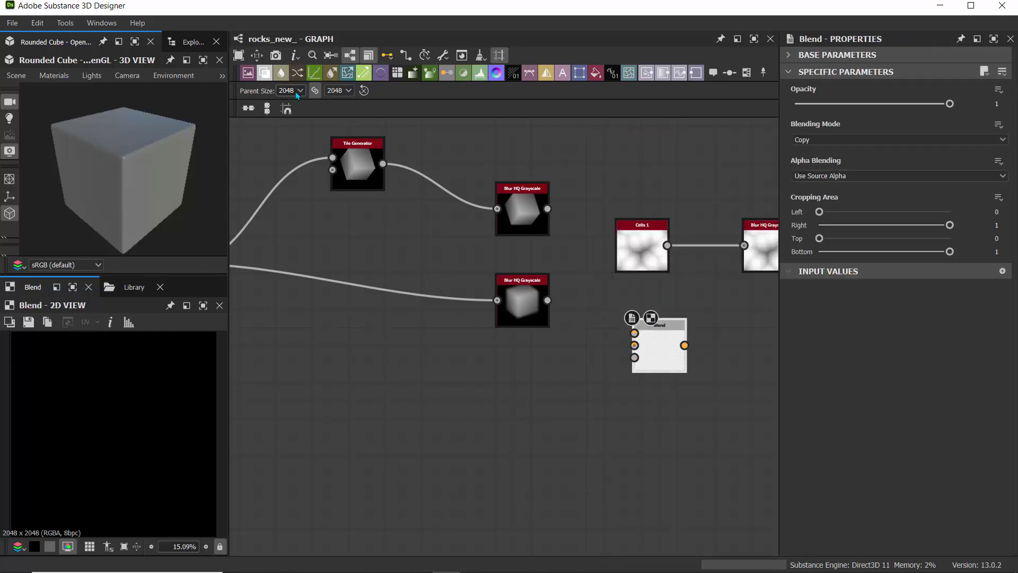
- Move Cells 1 and its blur node up and away, and place the Blend node just right of the two cube blur nodes
{"action": "scroll", "coordinate": [631, 157], "scroll_direction": "down", "scroll_amount": 3}
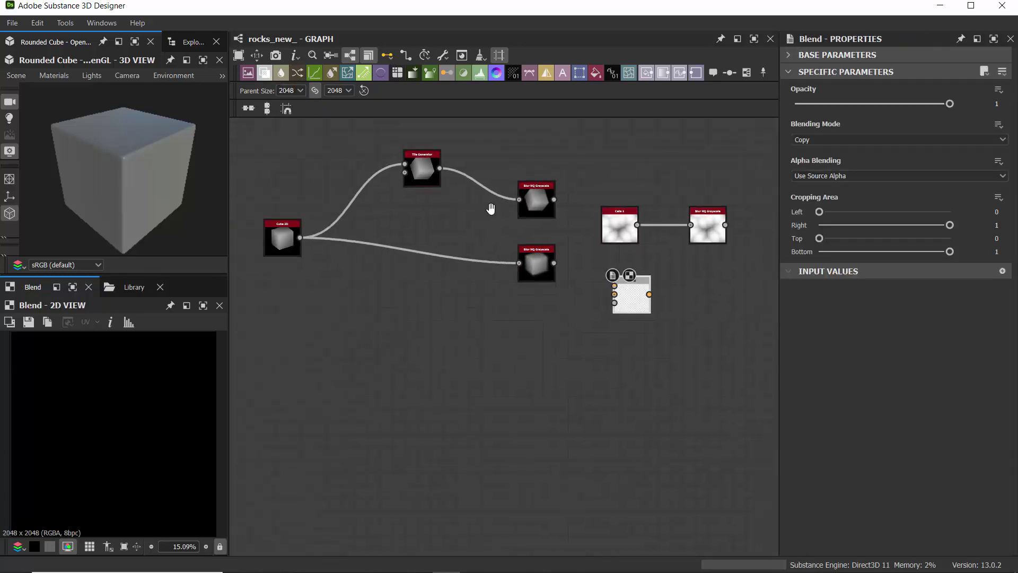
{"action": "middle_click_drag", "start_coordinate": [488, 205], "coordinate": [375, 269]}
{"action": "scroll", "coordinate": [375, 268], "scroll_direction": "up", "scroll_amount": 4}
{"action": "left_click_drag", "start_coordinate": [329, 276], "coordinate": [553, 395]}
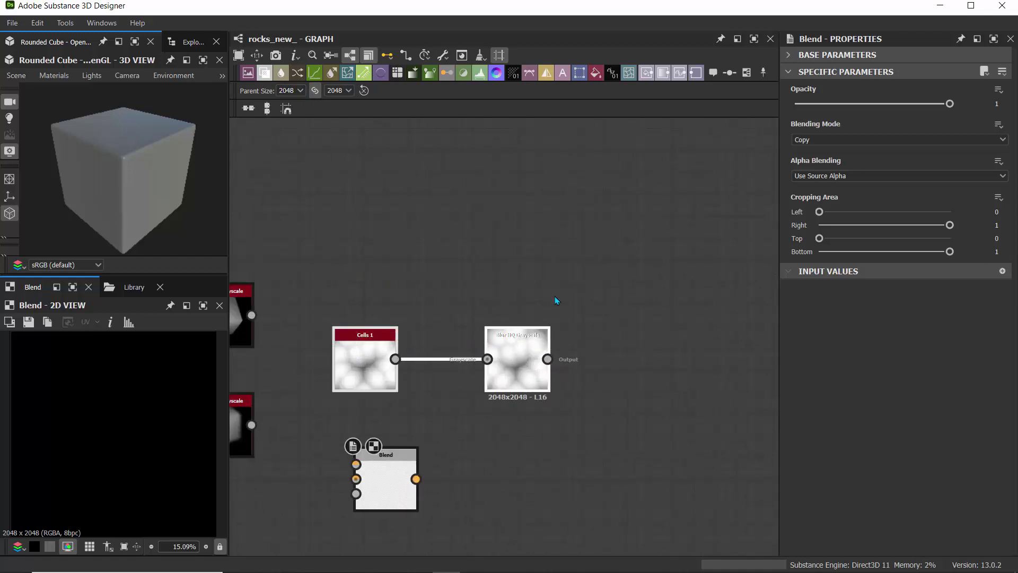
{"action": "left_click_drag", "start_coordinate": [371, 366], "coordinate": [592, 234]}
{"action": "middle_click_drag", "start_coordinate": [463, 323], "coordinate": [610, 272]}
{"action": "left_click_drag", "start_coordinate": [541, 425], "coordinate": [578, 303]}
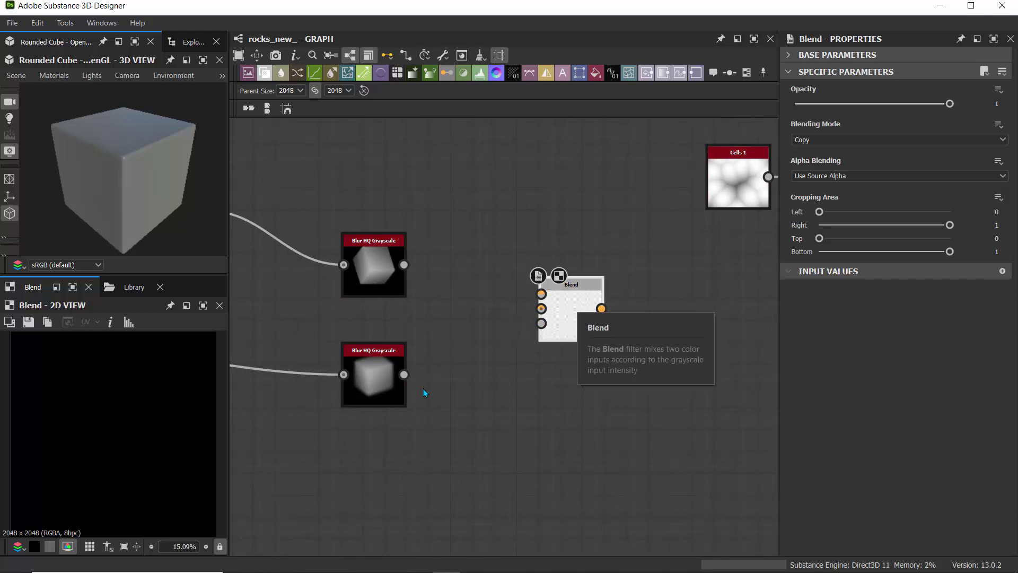
- Connect the lower cube blur to the Blend's Foreground and the upper one to its Background, and set the blending mode to Min (Darken)
{"action": "left_click_drag", "start_coordinate": [508, 322], "coordinate": [540, 310]}
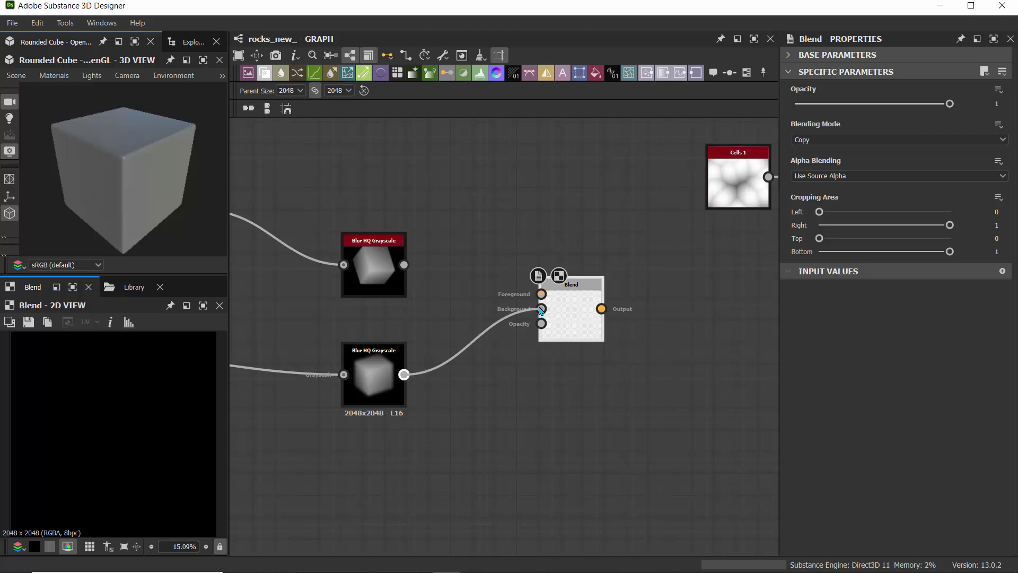
{"action": "left_click_drag", "start_coordinate": [404, 264], "coordinate": [540, 308]}
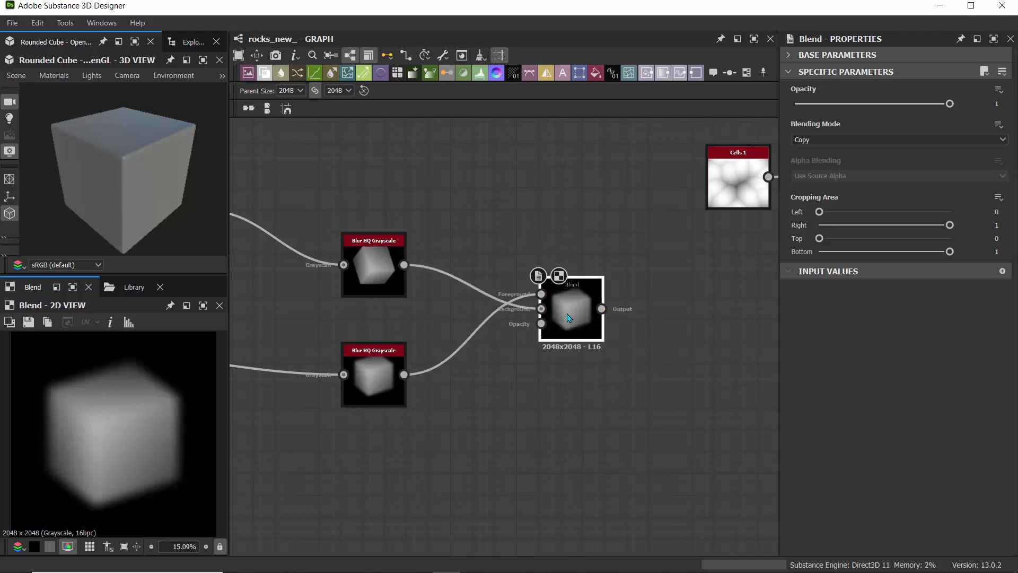
{"action": "left_click", "coordinate": [802, 140]}
{"action": "left_click", "coordinate": [810, 194]}
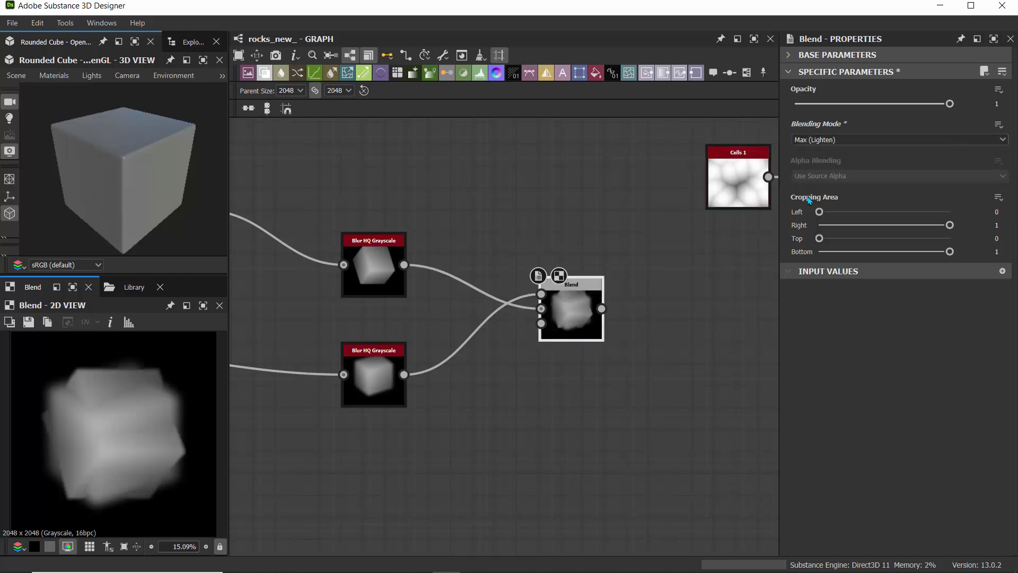
{"action": "left_click", "coordinate": [851, 141]}
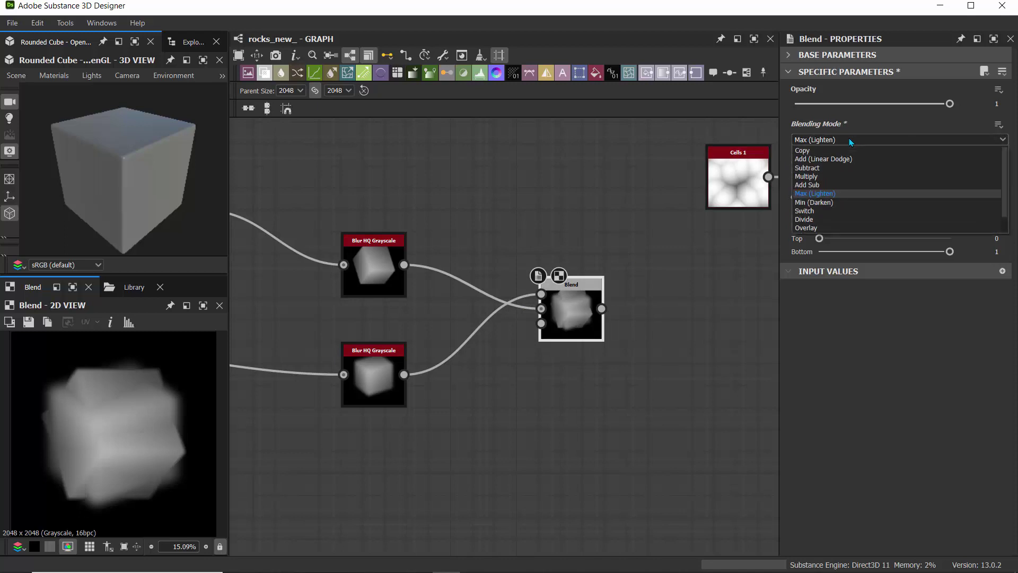
{"action": "left_click", "coordinate": [828, 202]}
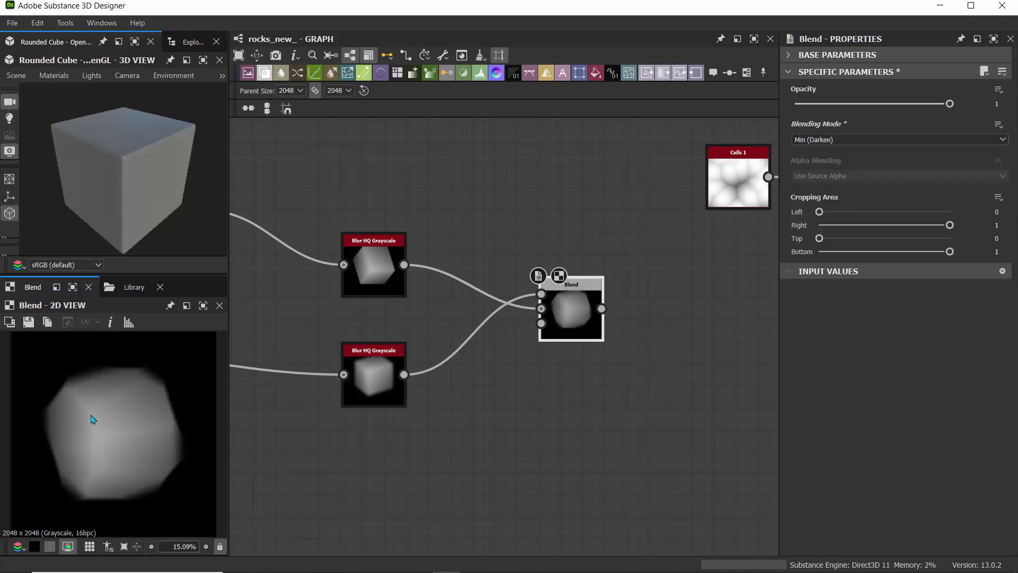
{"action": "scroll", "coordinate": [133, 444], "scroll_direction": "up", "scroll_amount": 1}
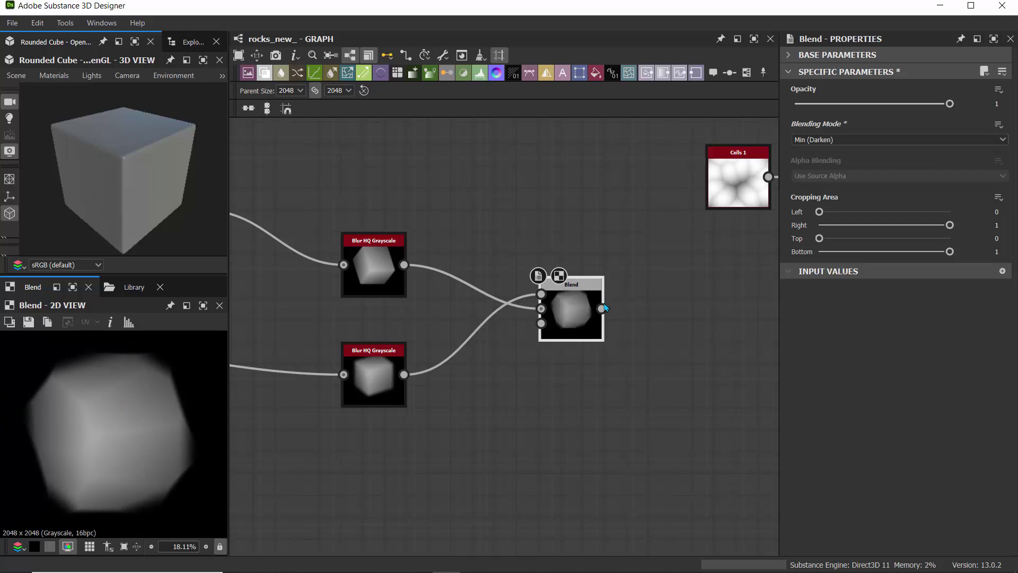
- Add an Auto Levels node connected to the output of the Blend node that combines the two cube blurs
{"action": "left_click_drag", "start_coordinate": [602, 308], "coordinate": [677, 316]}
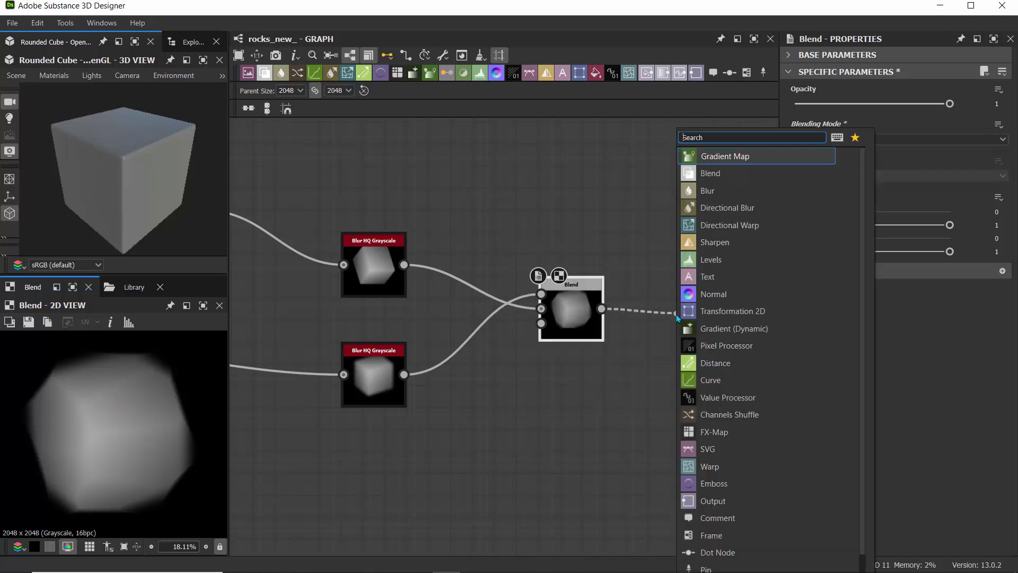
{"action": "type", "text": "auto"}
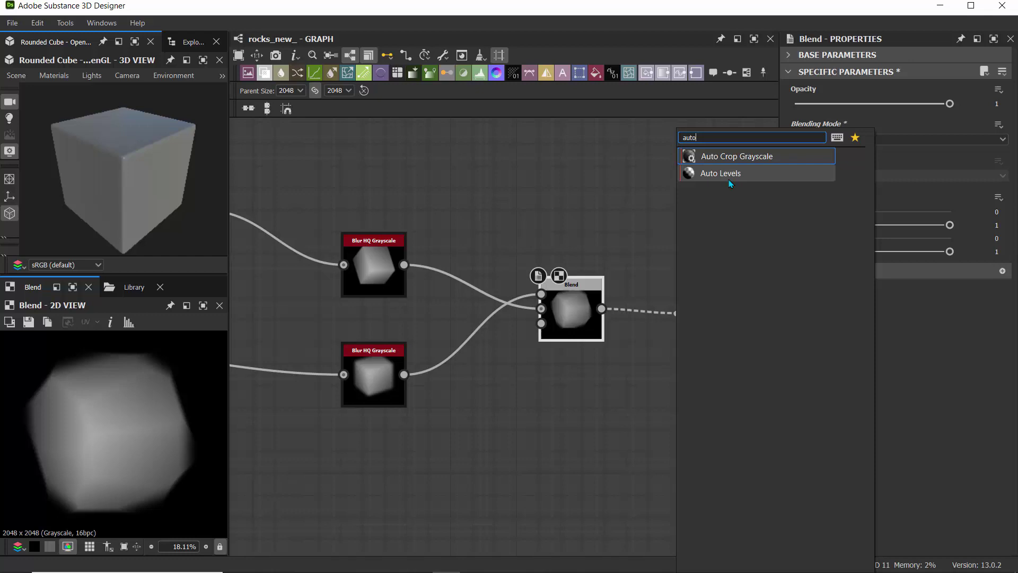
{"action": "left_click", "coordinate": [729, 178]}
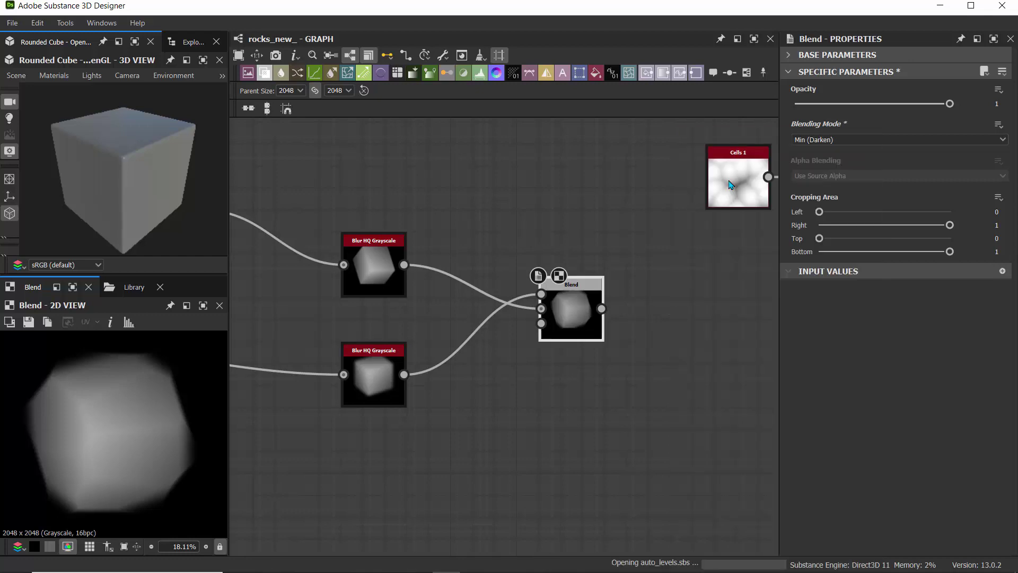
- Move Cells 1 and its blur node above the Blend node, and shift Auto Levels farther right to make room
{"action": "middle_click_drag", "start_coordinate": [611, 224], "coordinate": [378, 256]}
{"action": "left_click_drag", "start_coordinate": [380, 212], "coordinate": [446, 203]}
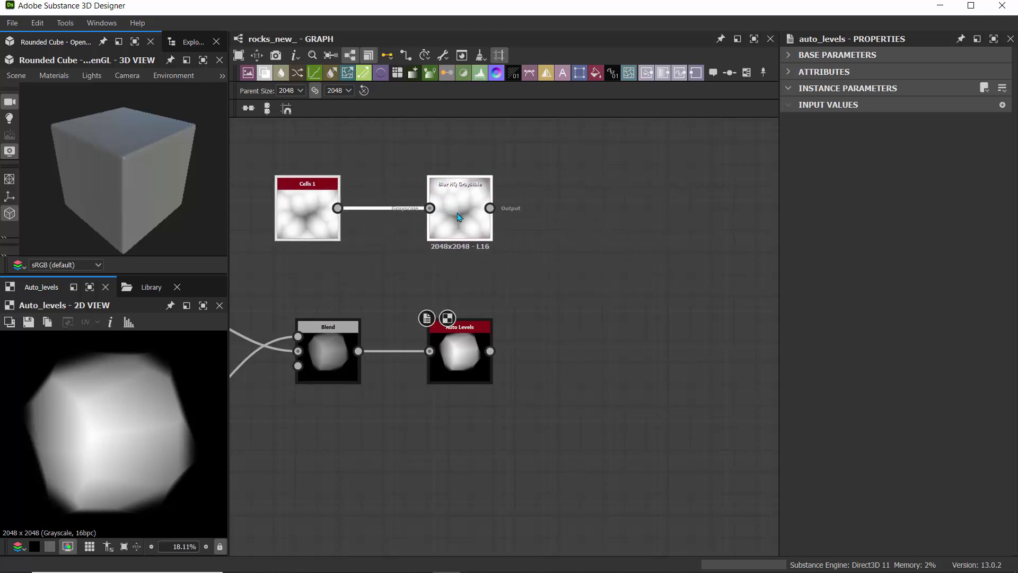
{"action": "left_click_drag", "start_coordinate": [466, 353], "coordinate": [686, 354]}
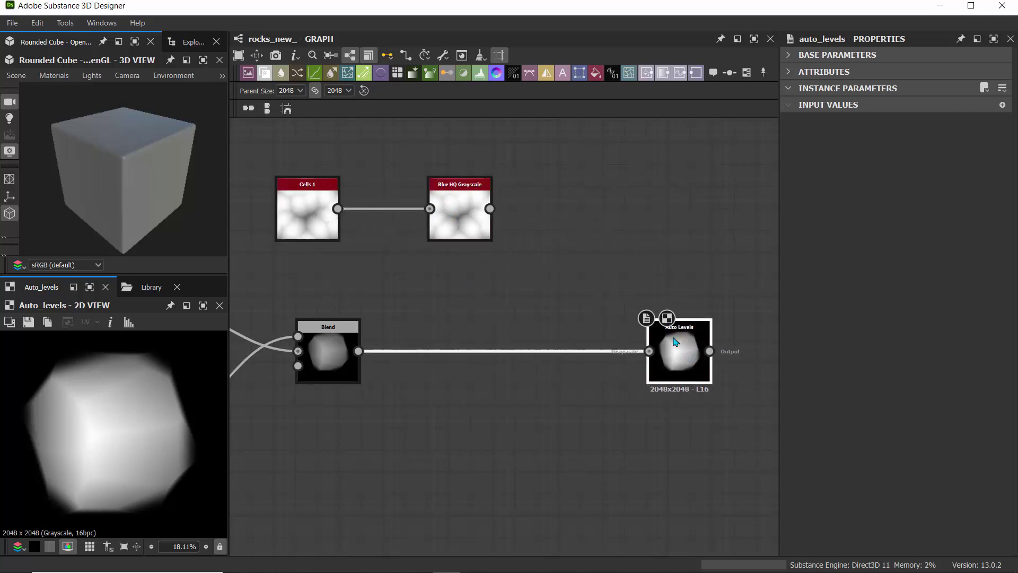
- Insert a second Blend node into the link before Auto Levels and connect the Cells 1 blur output to its Foreground
{"action": "left_click", "coordinate": [462, 450]}
{"action": "left_click_drag", "start_coordinate": [484, 311], "coordinate": [518, 415]}
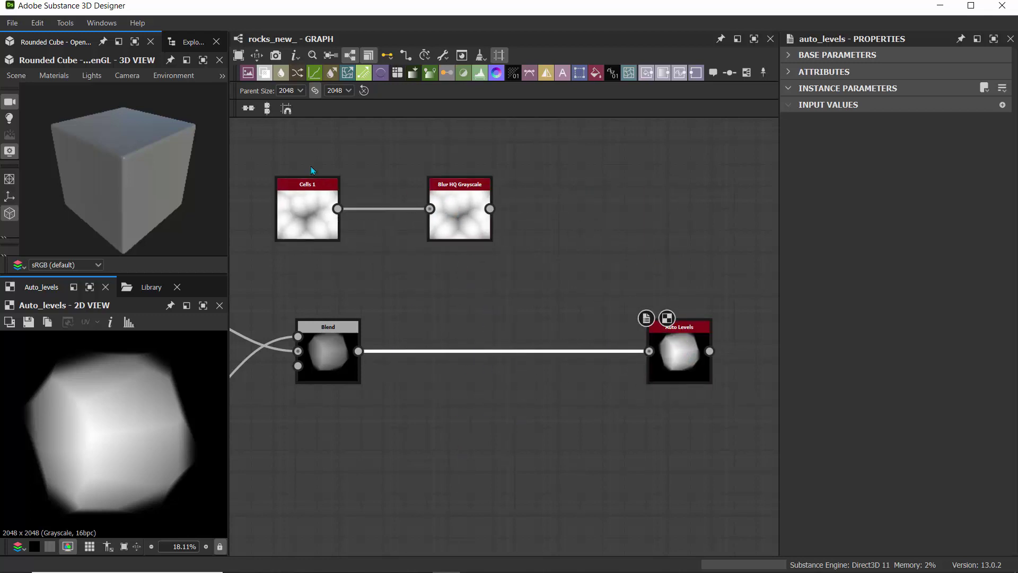
{"action": "left_click", "coordinate": [264, 72]}
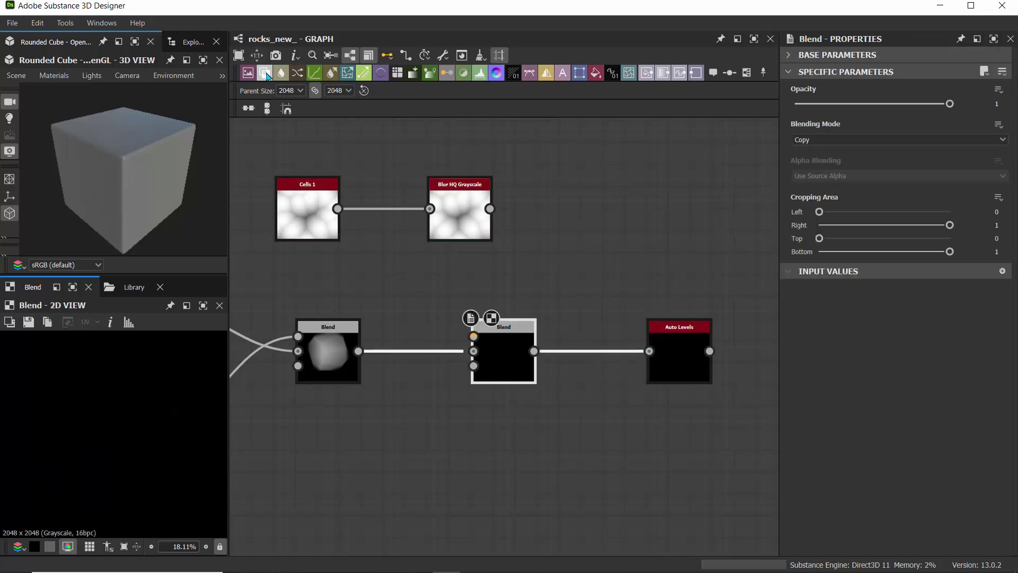
{"action": "left_click_drag", "start_coordinate": [498, 347], "coordinate": [539, 368]}
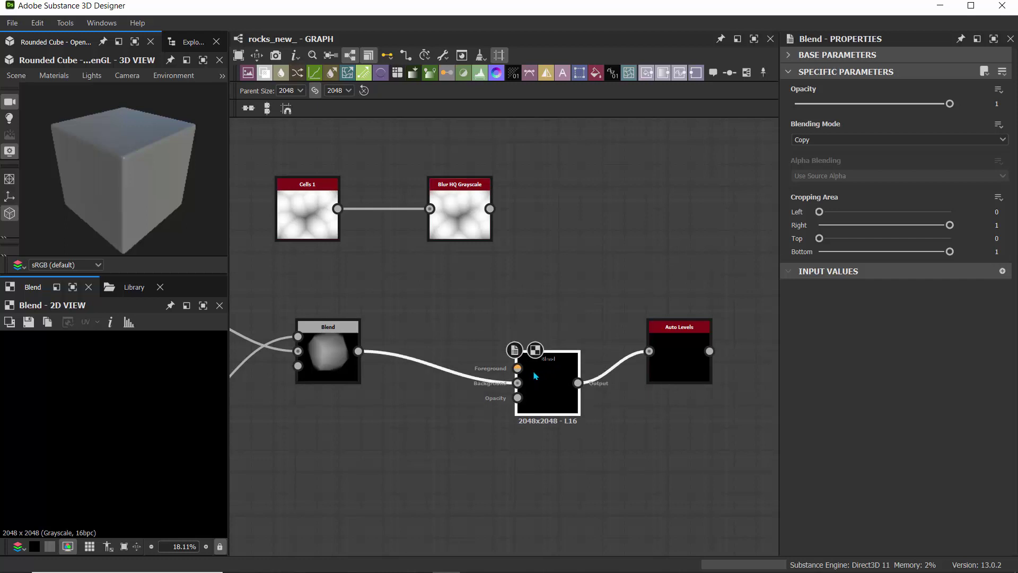
{"action": "left_click_drag", "start_coordinate": [491, 210], "coordinate": [518, 359]}
- Shift Cells 1 and its blur slightly left, and line up the second Blend node with Auto Levels
{"action": "scroll", "coordinate": [354, 163], "scroll_direction": "down", "scroll_amount": 2}
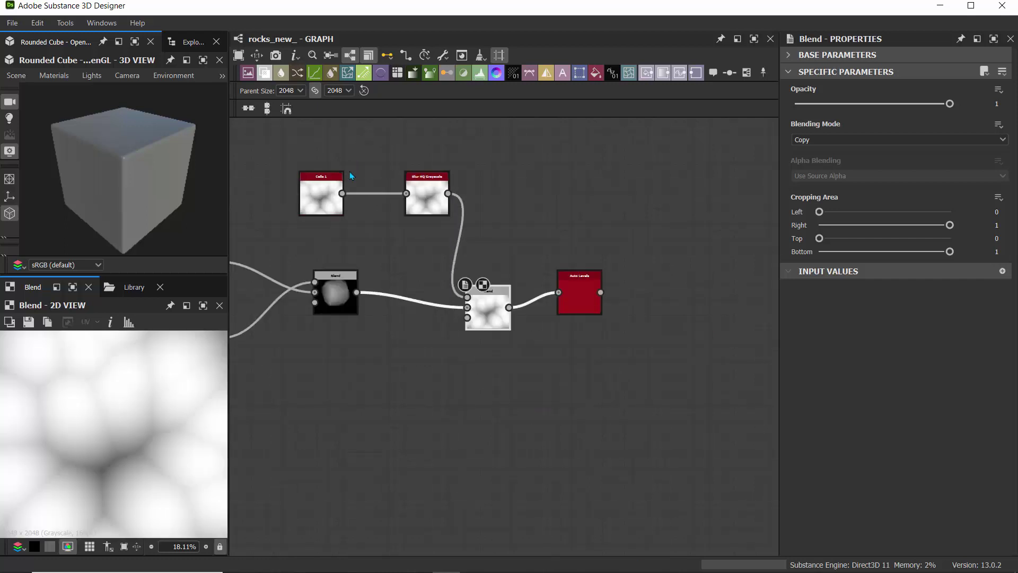
{"action": "left_click_drag", "start_coordinate": [307, 173], "coordinate": [283, 166]}
{"action": "left_click_drag", "start_coordinate": [406, 211], "coordinate": [377, 213]}
{"action": "left_click_drag", "start_coordinate": [488, 297], "coordinate": [489, 266]}
{"action": "scroll", "coordinate": [499, 247], "scroll_direction": "up", "scroll_amount": 3}
{"action": "left_click_drag", "start_coordinate": [667, 316], "coordinate": [666, 291]}
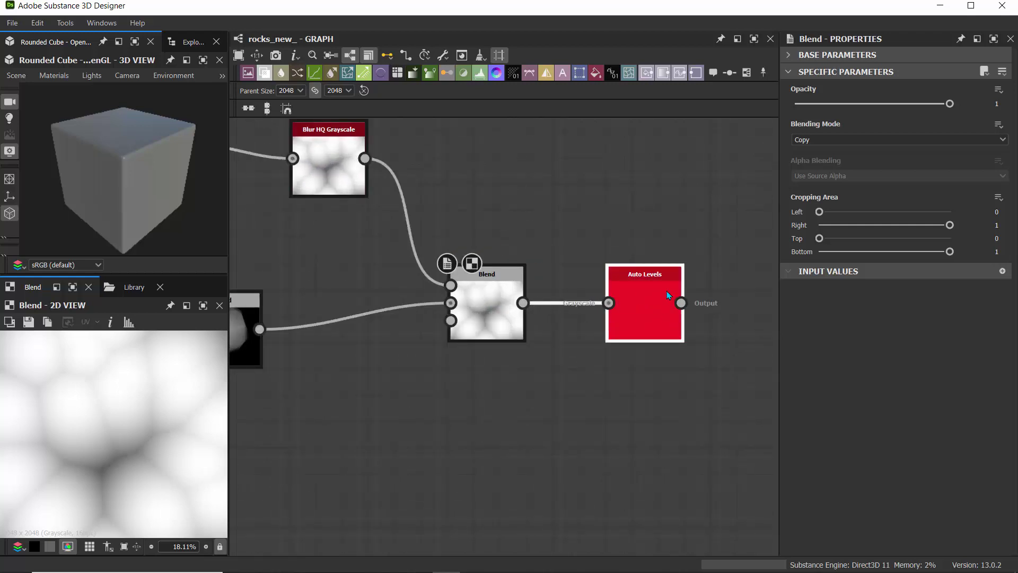
- Try the Multiply blending mode on the second Blend node
{"action": "left_click", "coordinate": [487, 313]}
{"action": "left_click", "coordinate": [467, 375]}
{"action": "left_click", "coordinate": [509, 318]}
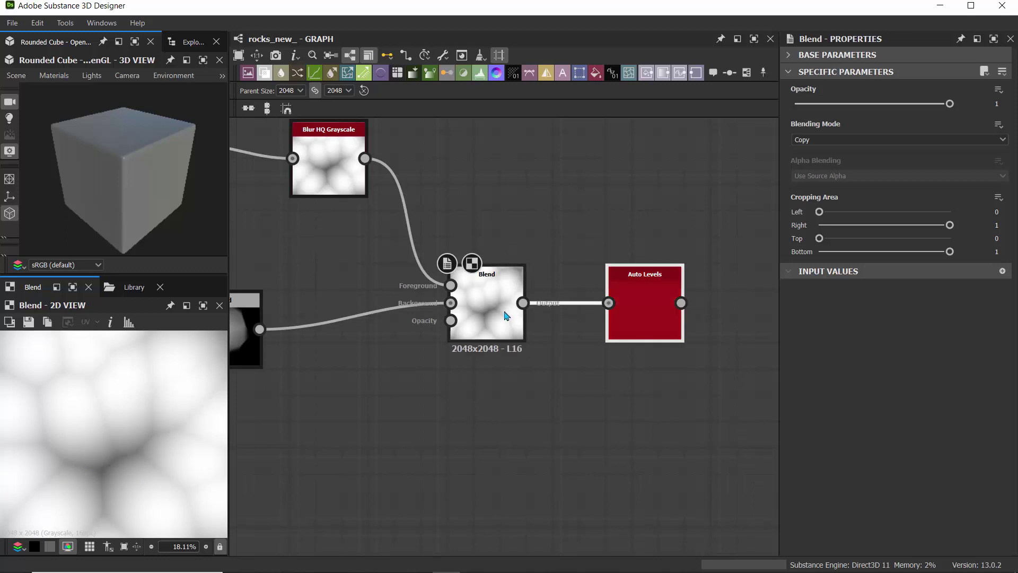
{"action": "left_click", "coordinate": [857, 141]}
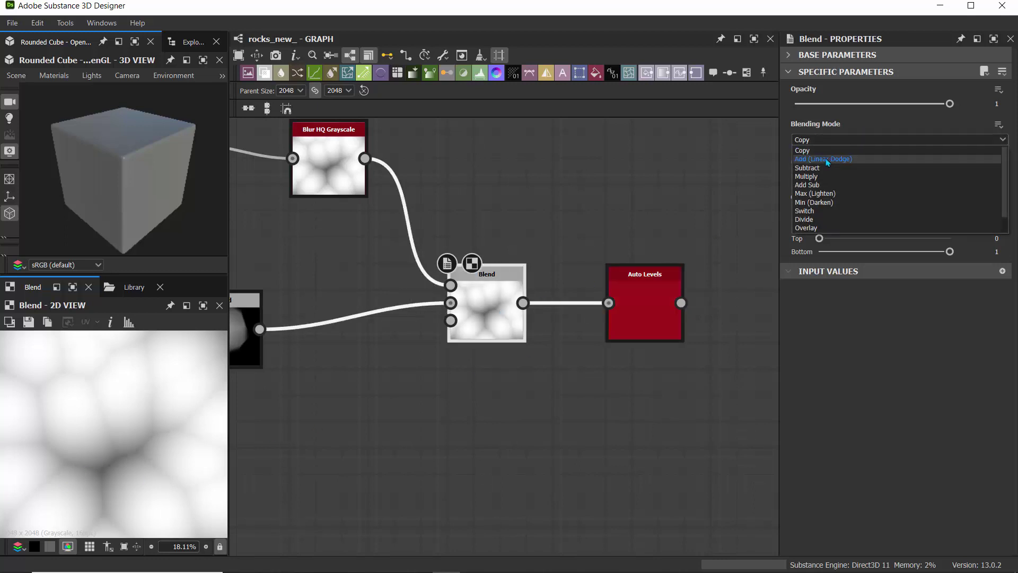
{"action": "left_click", "coordinate": [815, 176]}
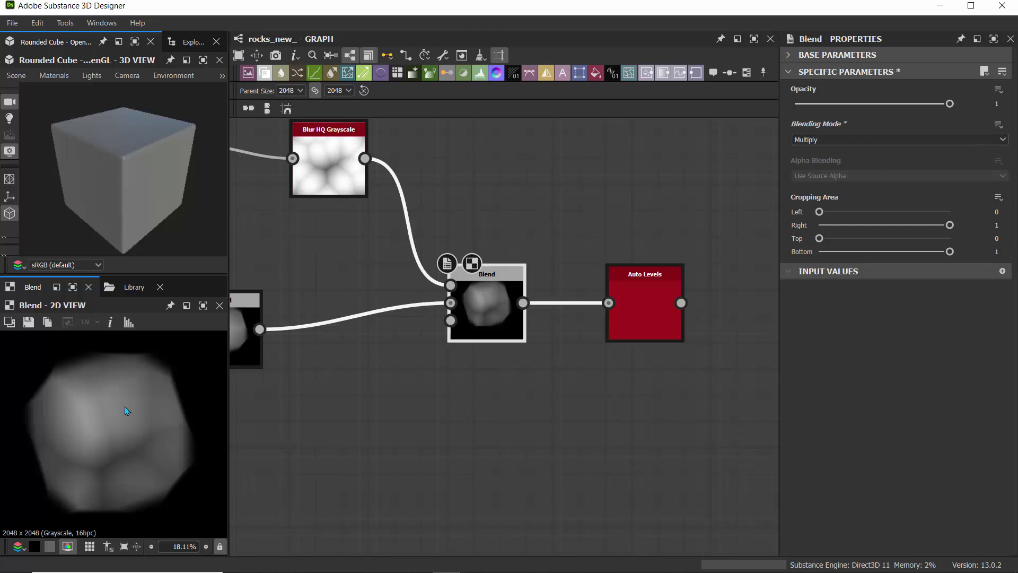
- Set the second Blend node's blending mode to Subtract and its Opacity to about 0.32
{"action": "left_click", "coordinate": [812, 140]}
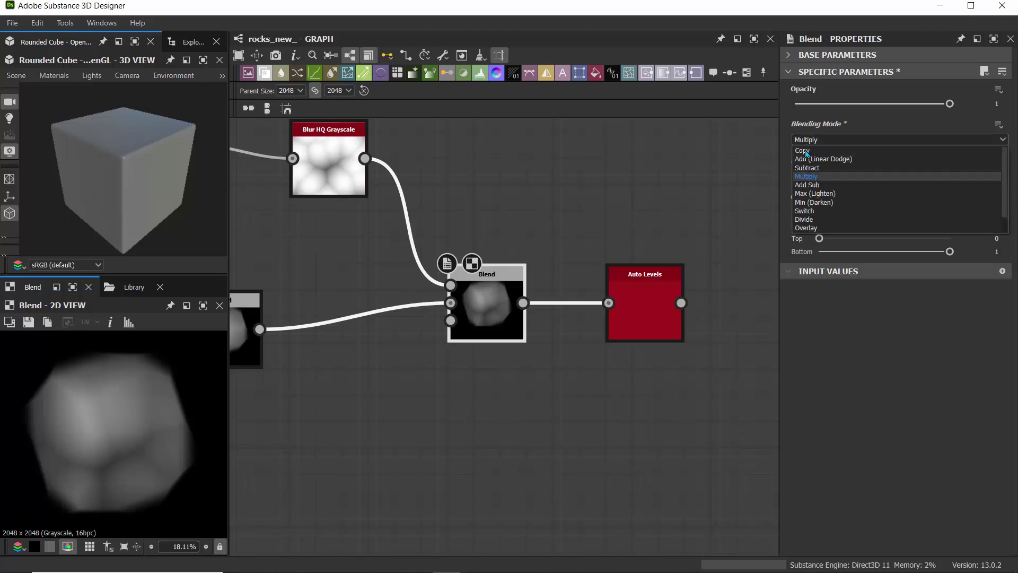
{"action": "left_click", "coordinate": [805, 168]}
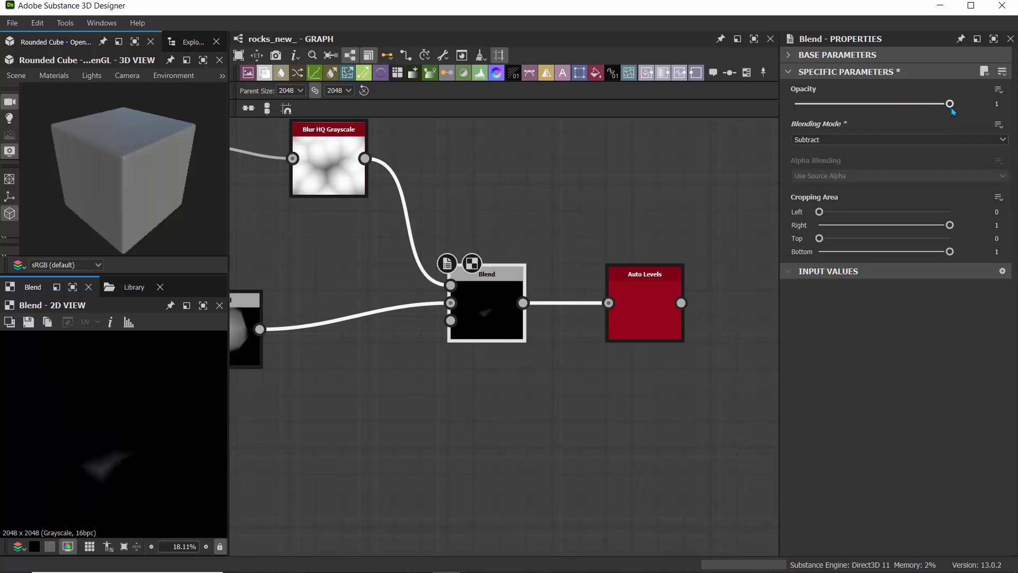
{"action": "left_click_drag", "start_coordinate": [951, 106], "coordinate": [847, 127]}
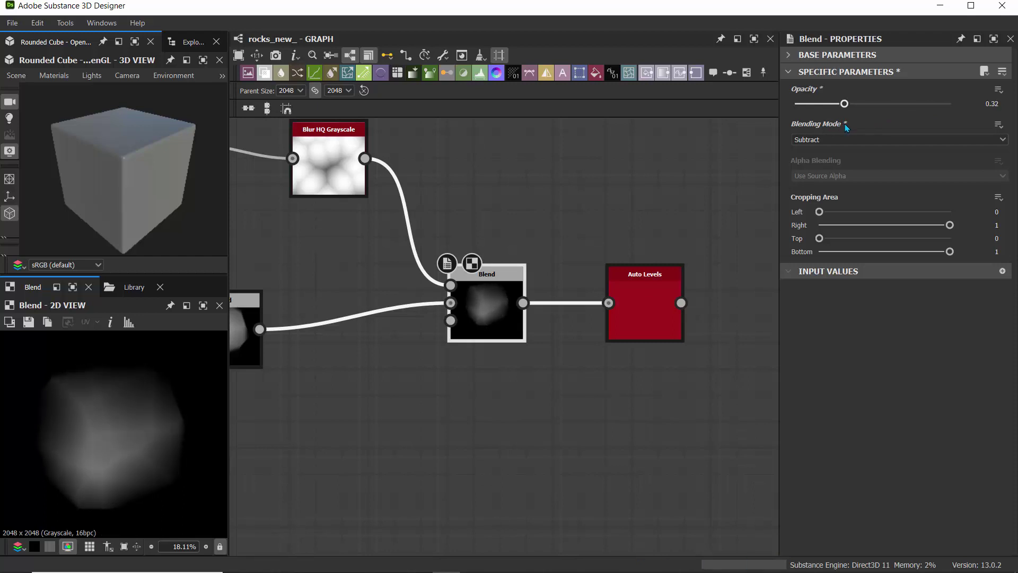
{"action": "left_click_drag", "start_coordinate": [847, 127], "coordinate": [848, 126]}
- Preview the Auto Levels node and examine the rock shape enlarged in the 2D view
{"action": "left_click", "coordinate": [641, 300]}
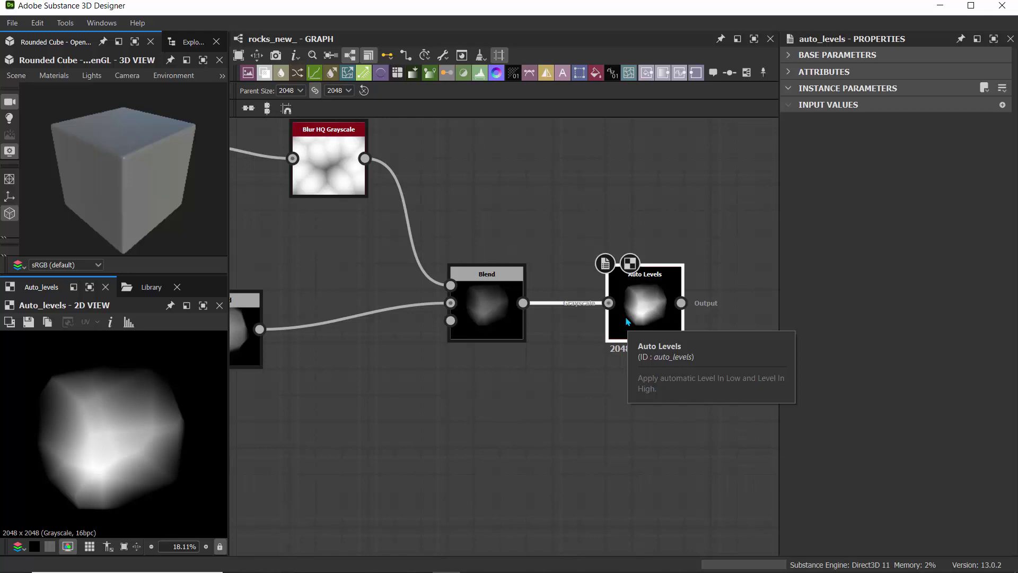
{"action": "left_click", "coordinate": [627, 321]}
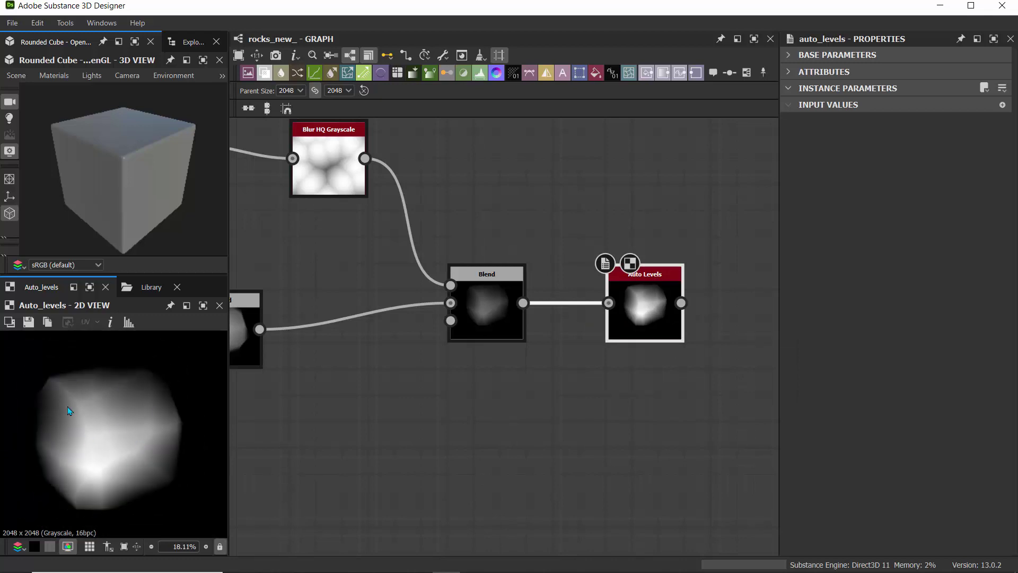
{"action": "middle_click_drag", "start_coordinate": [409, 281], "coordinate": [273, 261]}
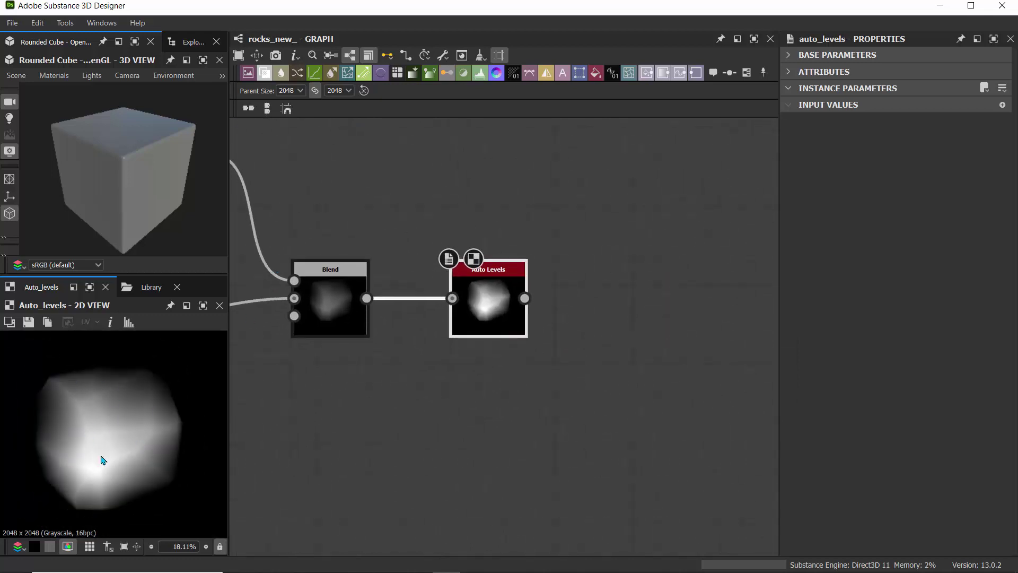
{"action": "scroll", "coordinate": [90, 416], "scroll_direction": "up", "scroll_amount": 3}
{"action": "scroll", "coordinate": [88, 413], "scroll_direction": "down", "scroll_amount": 1}
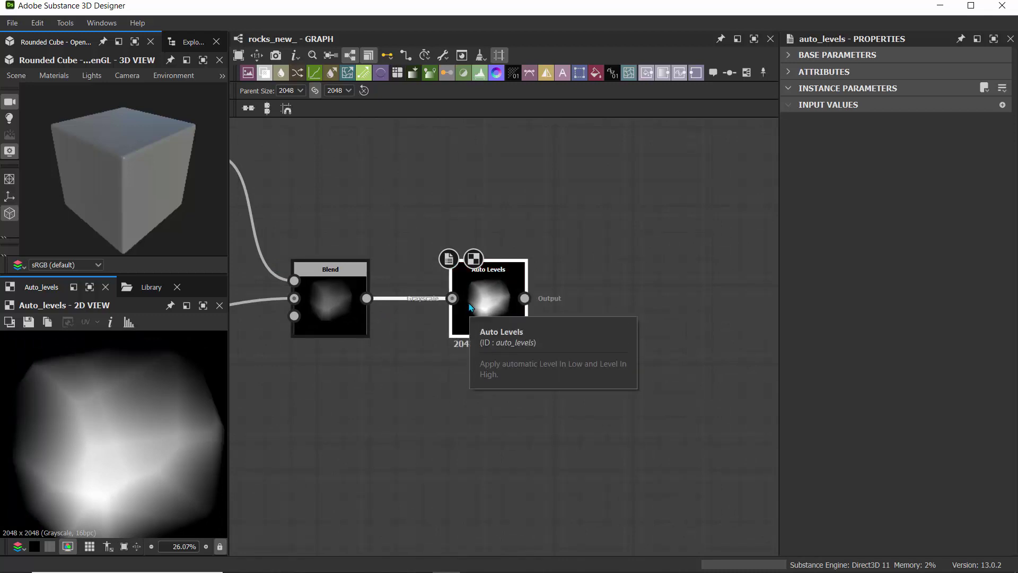
- Add a Blur HQ Grayscale node fed by the Auto Levels output and position it above and to the right of Auto Levels
{"action": "scroll", "coordinate": [561, 222], "scroll_direction": "down", "scroll_amount": 3}
{"action": "middle_click_drag", "start_coordinate": [562, 184], "coordinate": [380, 223]}
{"action": "scroll", "coordinate": [382, 227], "scroll_direction": "up", "scroll_amount": 1}
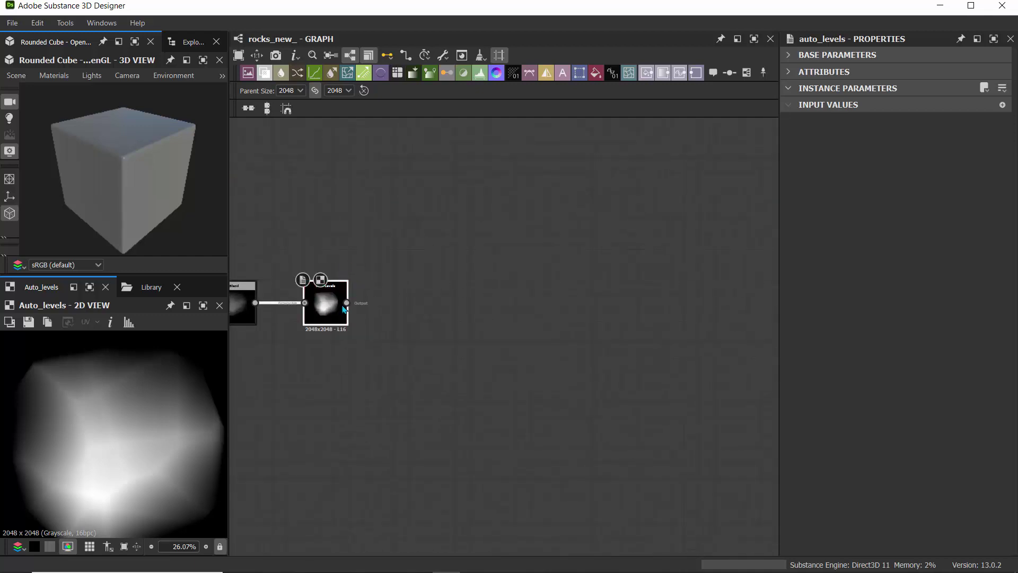
{"action": "left_click_drag", "start_coordinate": [347, 303], "coordinate": [456, 233]}
{"action": "left_click_drag", "start_coordinate": [456, 232], "coordinate": [456, 232]}
{"action": "type", "text": "blur"}
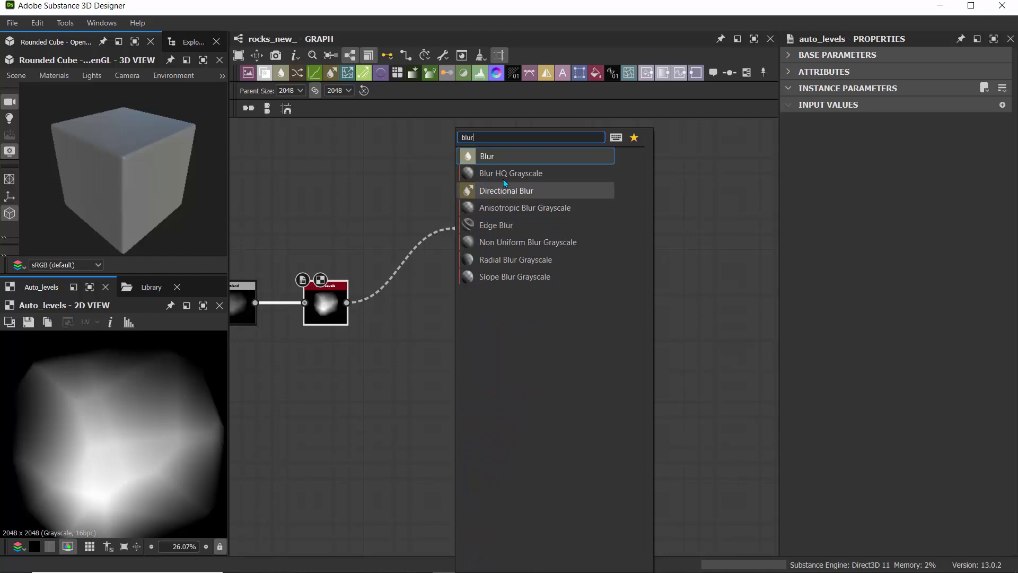
{"action": "left_click", "coordinate": [524, 173]}
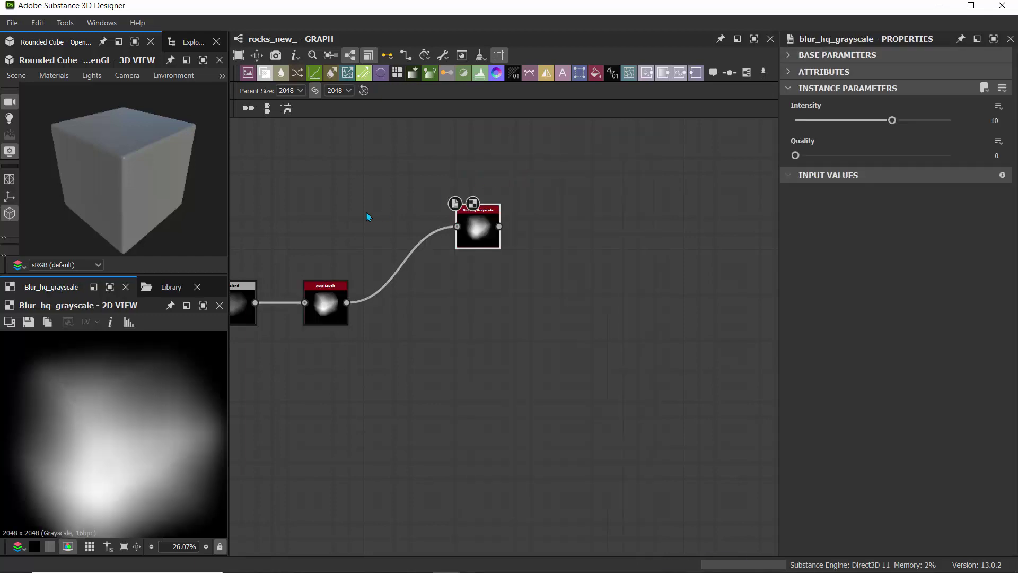
{"action": "scroll", "coordinate": [367, 216], "scroll_direction": "up", "scroll_amount": 3}
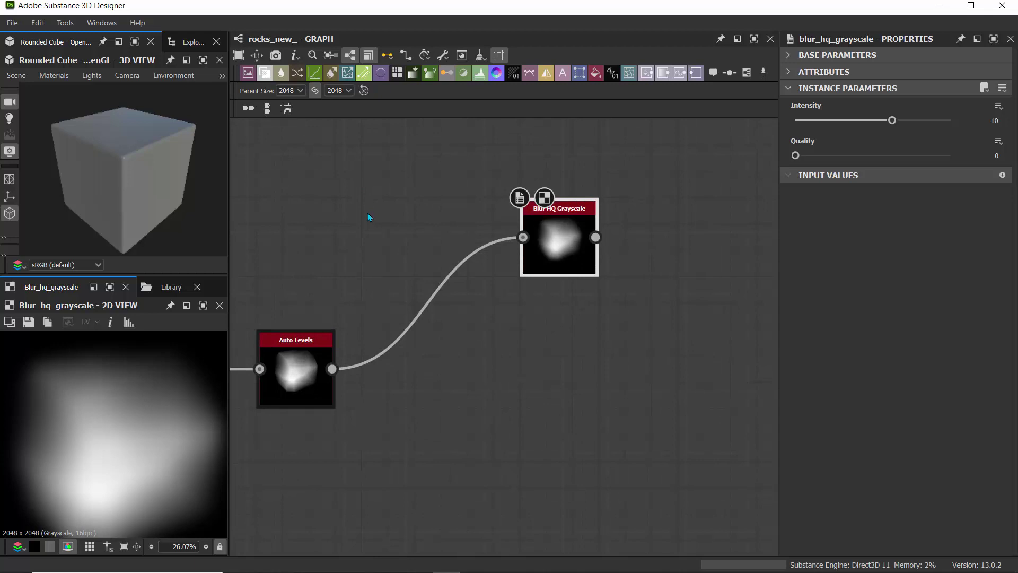
{"action": "left_click_drag", "start_coordinate": [578, 233], "coordinate": [589, 247]}
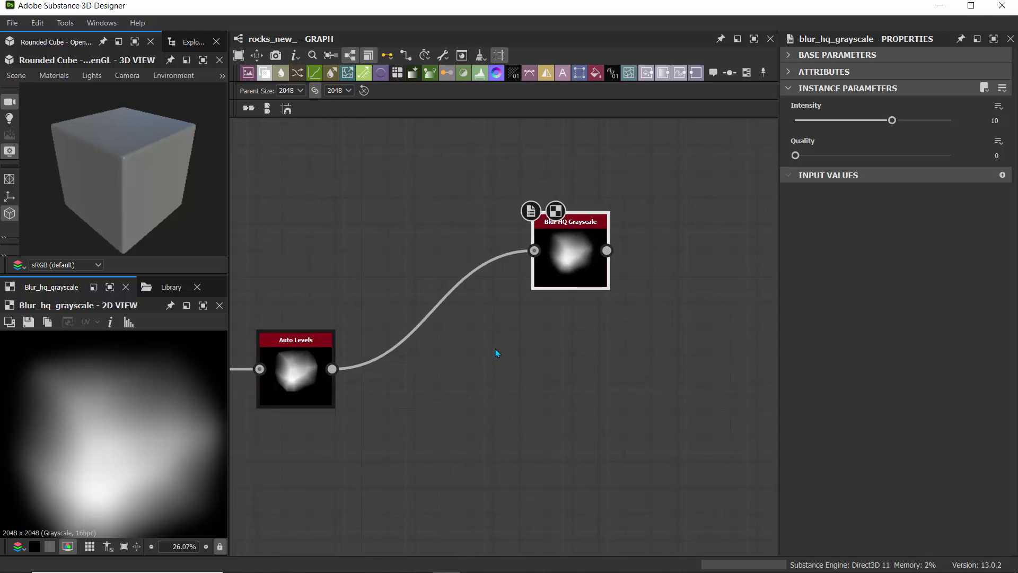
{"action": "left_click", "coordinate": [497, 374]}
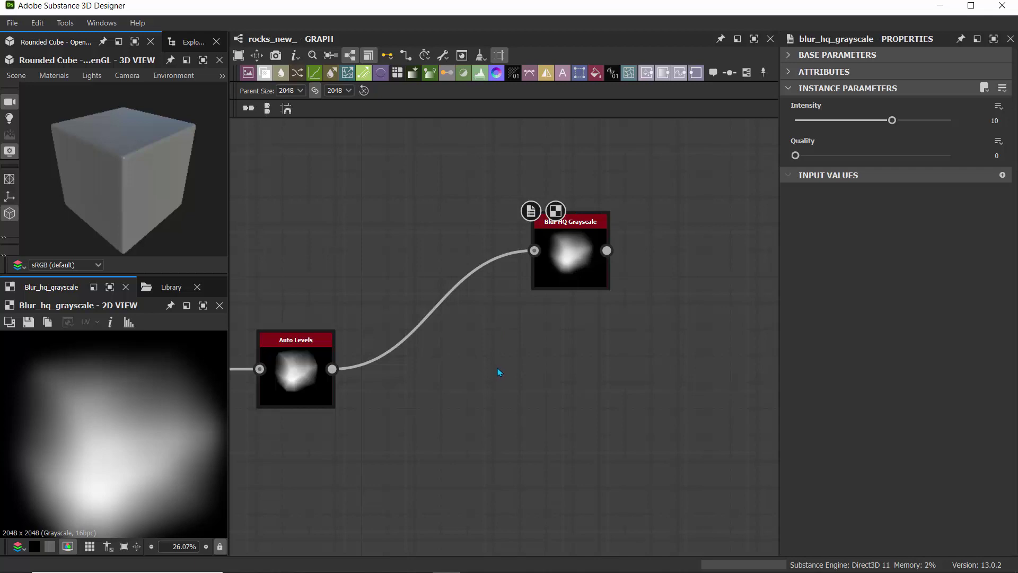
- Add a Slope Blur Grayscale node to the graph just below the Blur HQ Grayscale node
{"action": "left_click", "coordinate": [590, 248]}
{"action": "left_click", "coordinate": [517, 354]}
{"action": "left_click", "coordinate": [559, 273]}
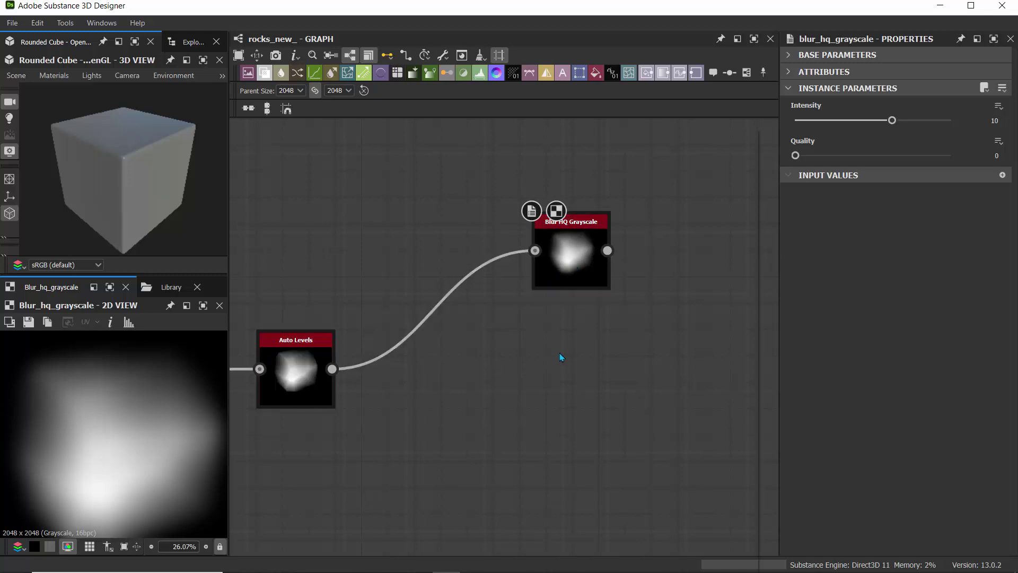
{"action": "key", "text": "space"}
{"action": "type", "text": "sl"}
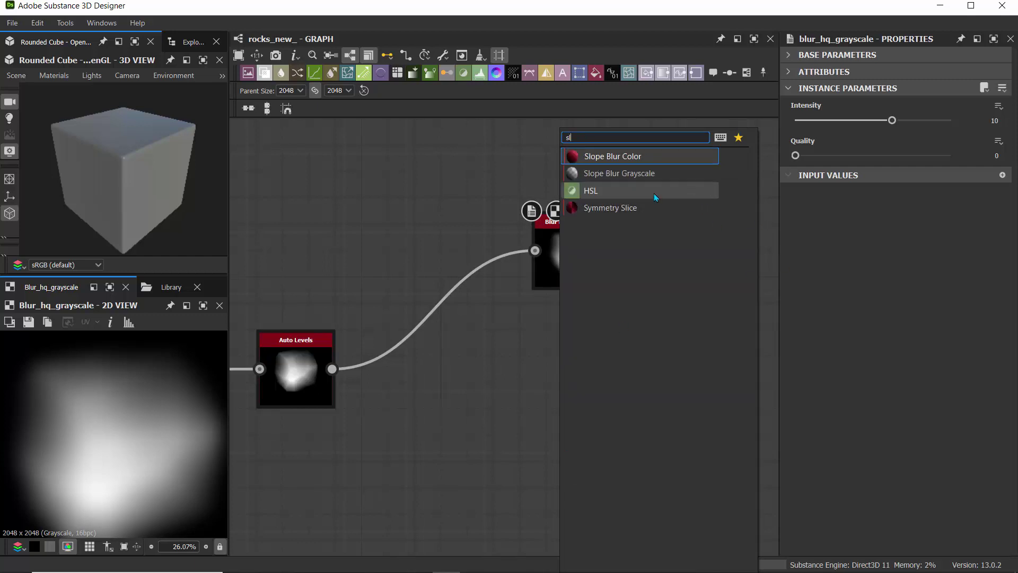
{"action": "left_click", "coordinate": [643, 176]}
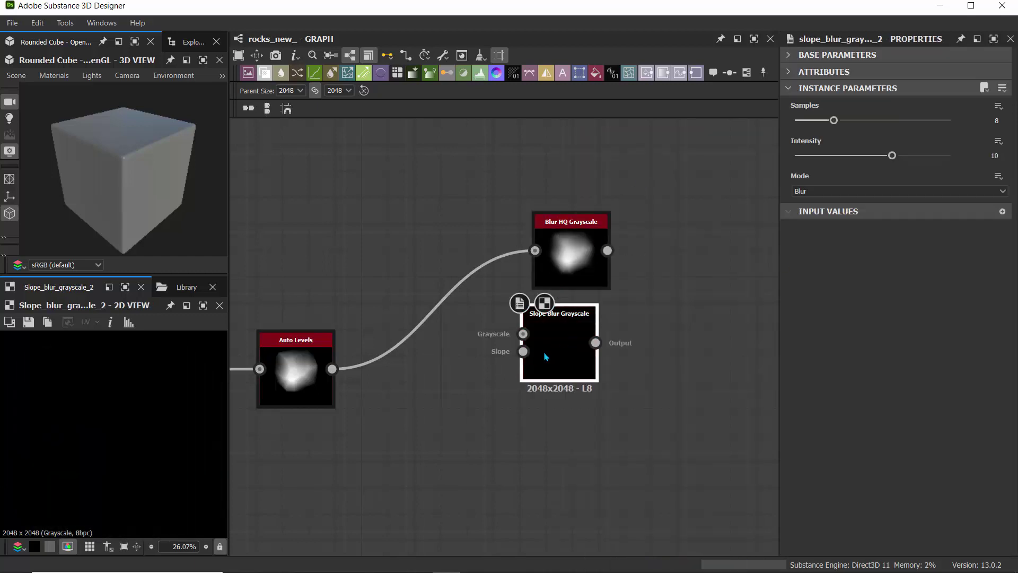
- Feed the Slope input from a new Clouds 1 node and reroute the Auto Levels link from Blur HQ Grayscale to the Slope Blur's Grayscale input
{"action": "left_click_drag", "start_coordinate": [523, 351], "coordinate": [446, 423]}
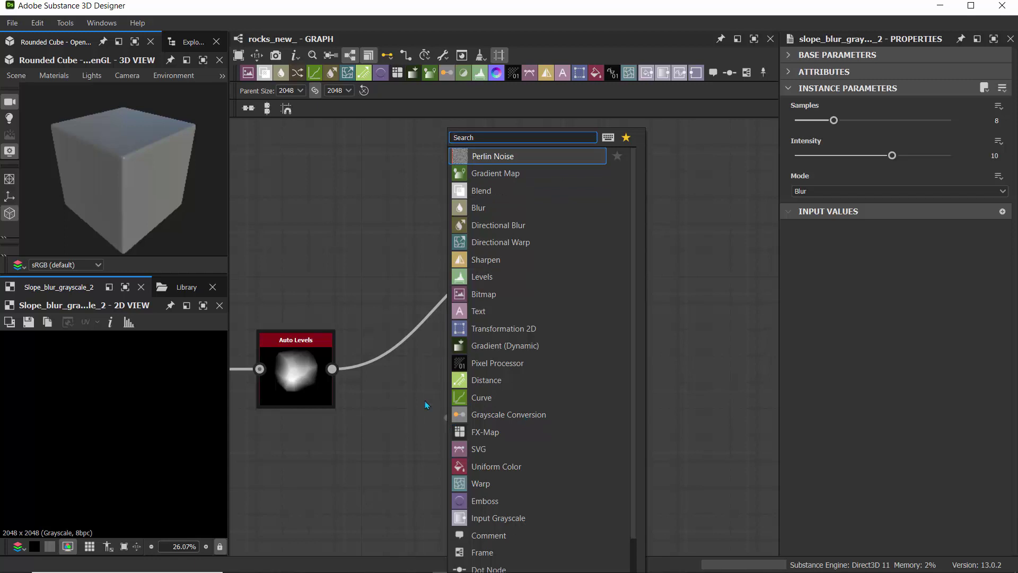
{"action": "type", "text": "clouds"}
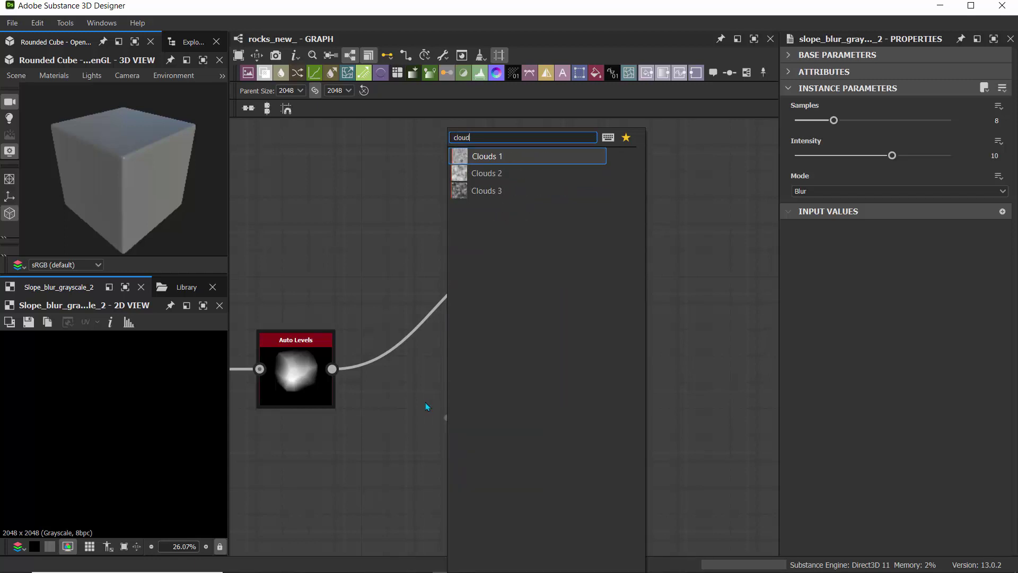
{"action": "left_click", "coordinate": [472, 157]}
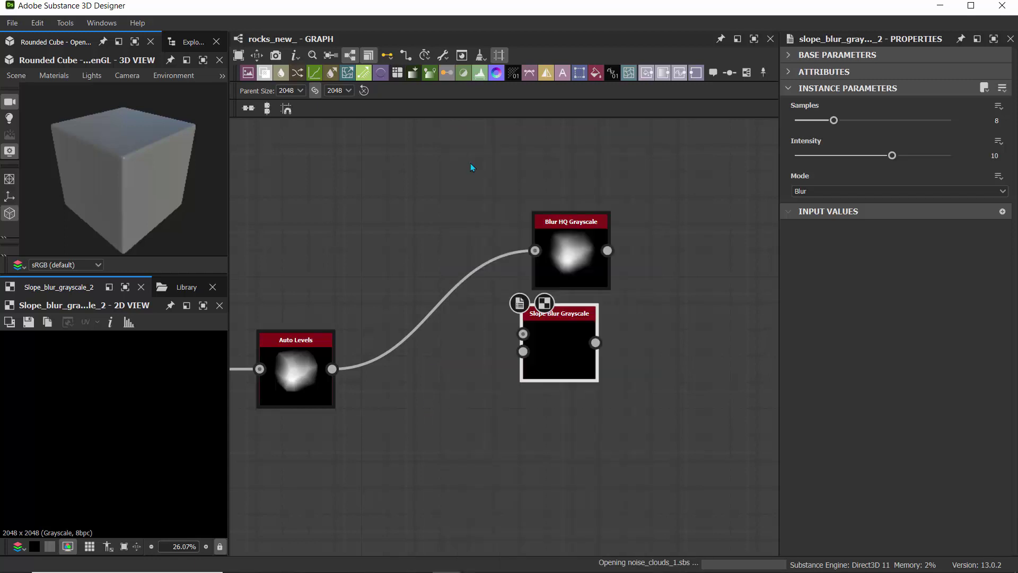
{"action": "left_click", "coordinate": [554, 349]}
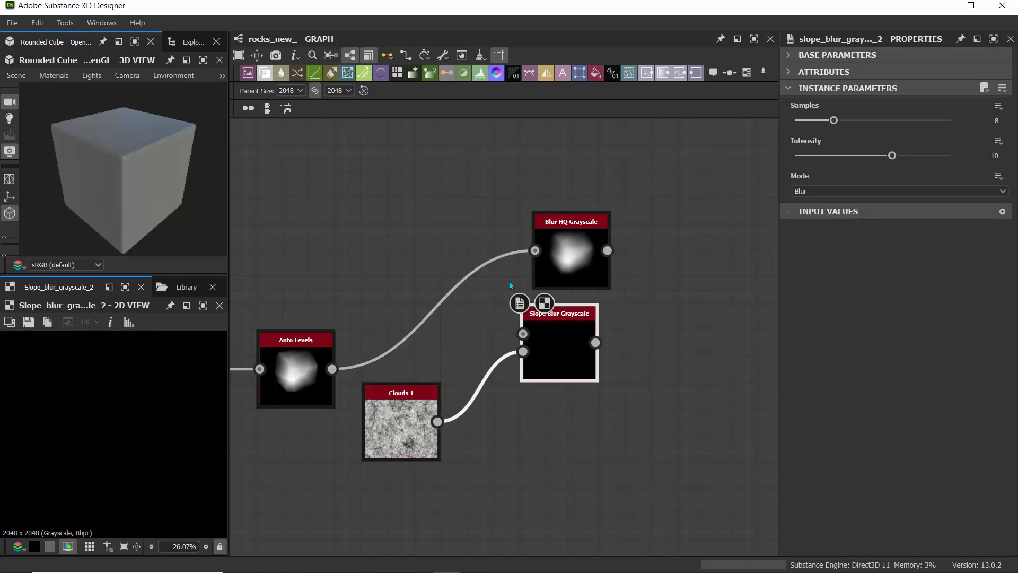
{"action": "left_click_drag", "start_coordinate": [535, 252], "coordinate": [537, 338]}
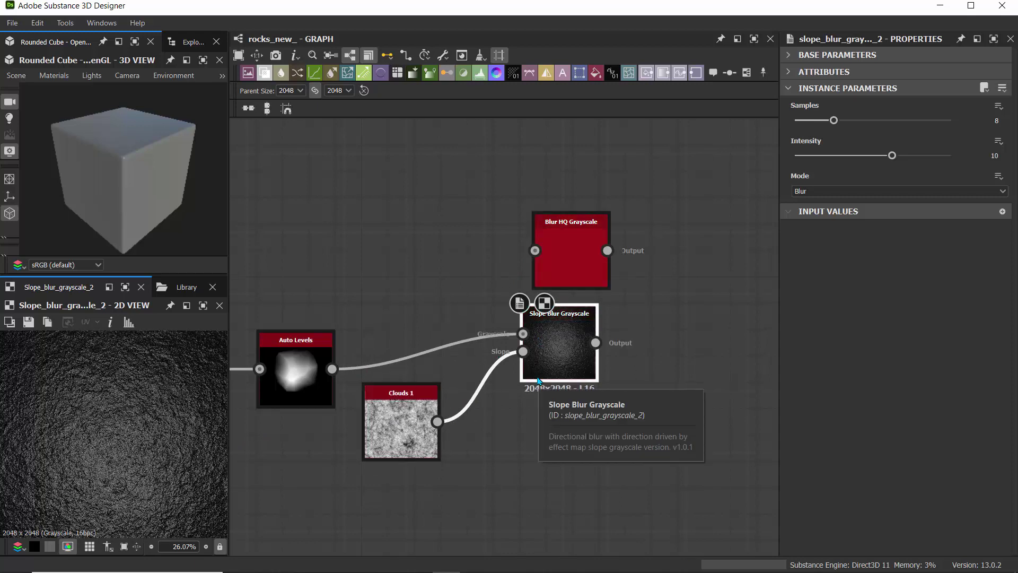
- Set the Slope Blur Grayscale node's Samples to 32 and, after trying an Intensity of 2, set Intensity to 0.25
{"action": "left_click_drag", "start_coordinate": [834, 120], "coordinate": [949, 120]}
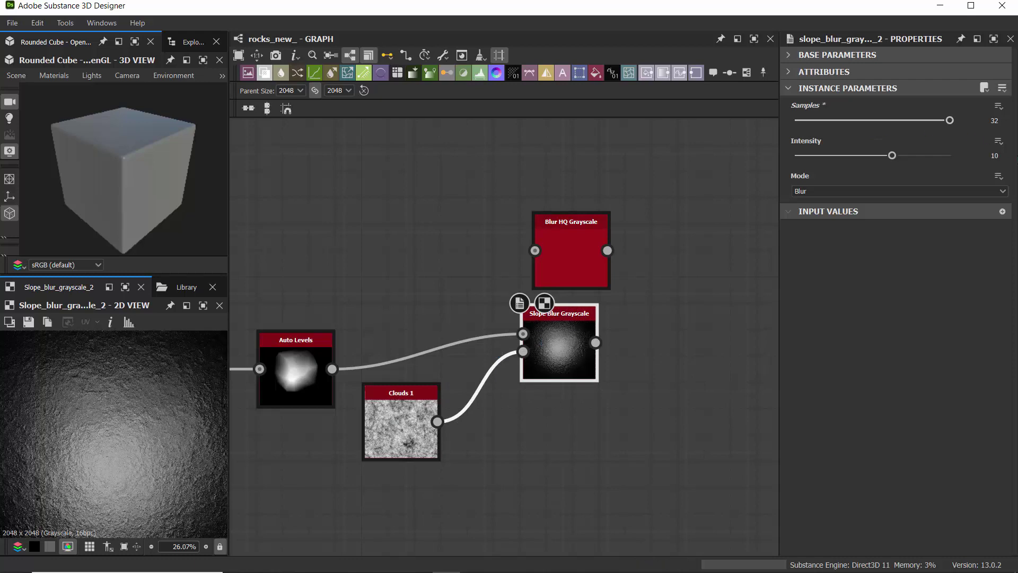
{"action": "scroll", "coordinate": [135, 392], "scroll_direction": "down", "scroll_amount": 4}
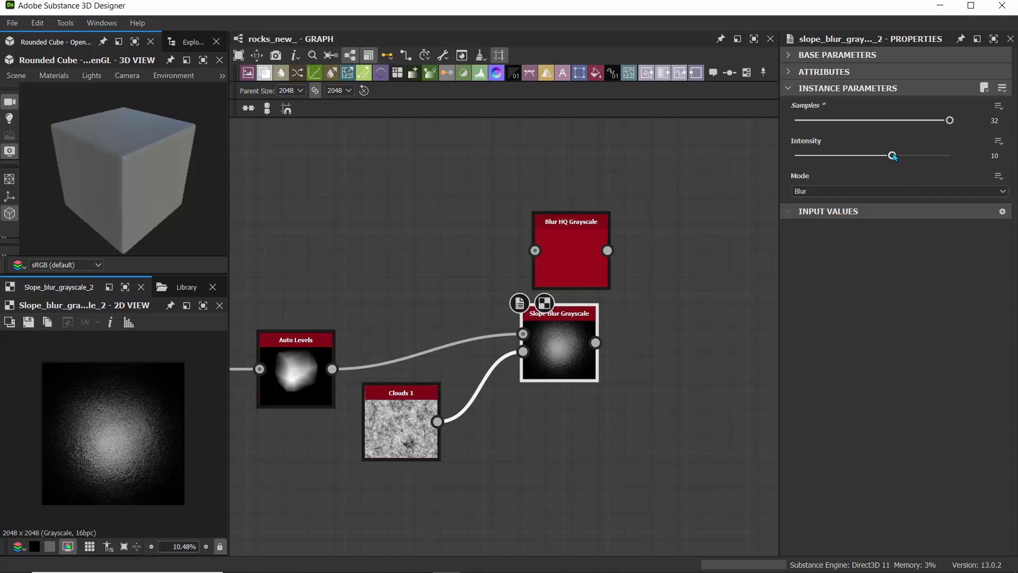
{"action": "left_click", "coordinate": [992, 156]}
{"action": "type", "text": "2"}
{"action": "key", "text": "Return"}
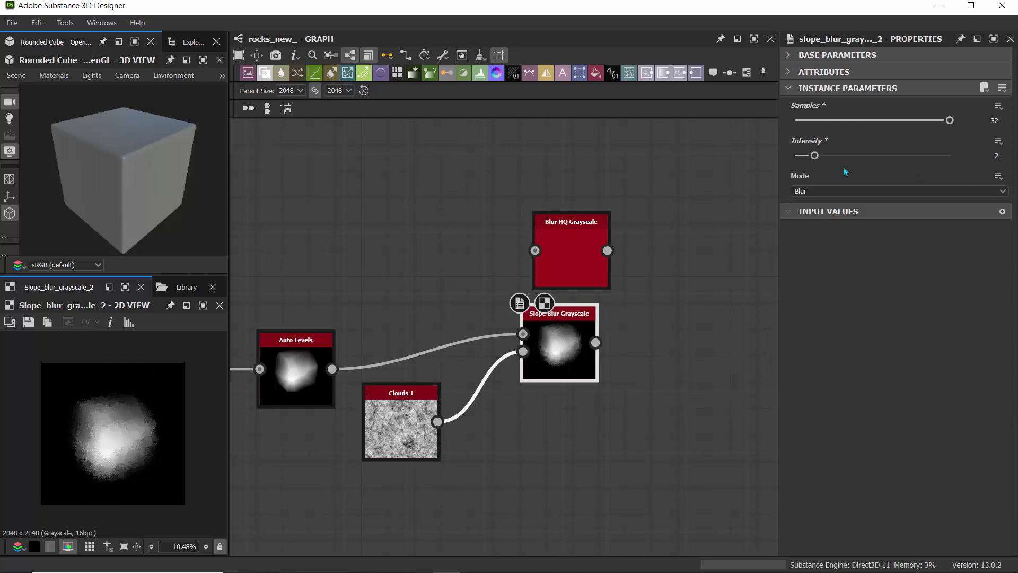
{"action": "left_click", "coordinate": [992, 155]}
{"action": "key", "text": "BackSpace"}
{"action": "type", "text": ".25"}
{"action": "key", "text": "Return"}
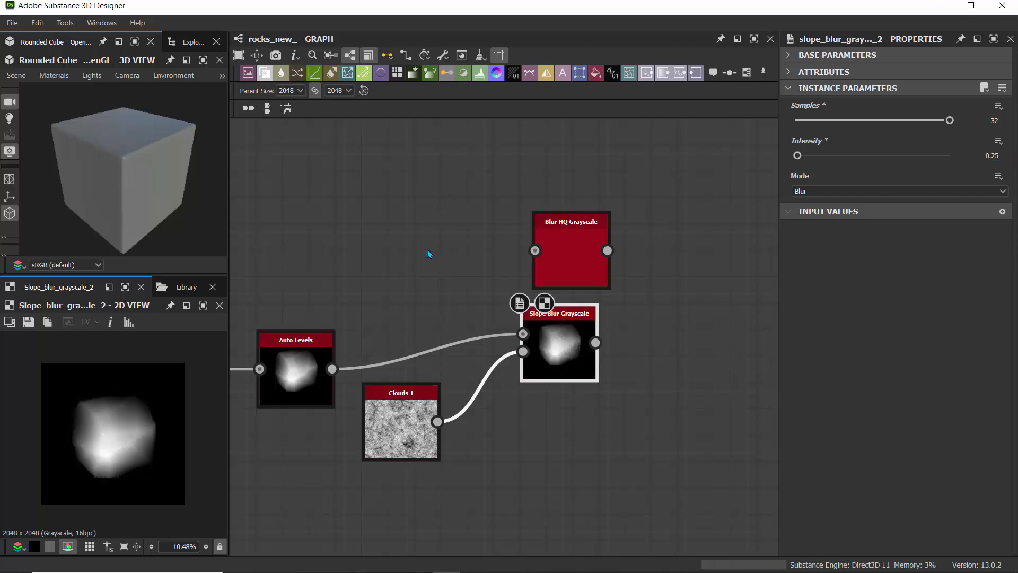
- Set the Slope Blur Grayscale mode to Min and delete the disconnected Blur HQ Grayscale node
{"action": "scroll", "coordinate": [135, 451], "scroll_direction": "up", "scroll_amount": 5}
{"action": "scroll", "coordinate": [127, 443], "scroll_direction": "down", "scroll_amount": 2}
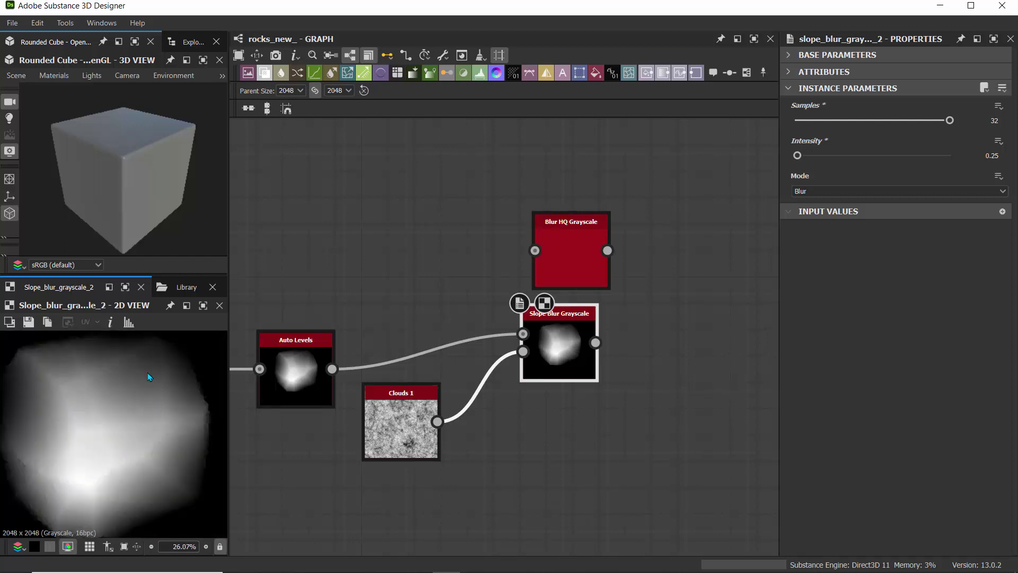
{"action": "left_click", "coordinate": [819, 192]}
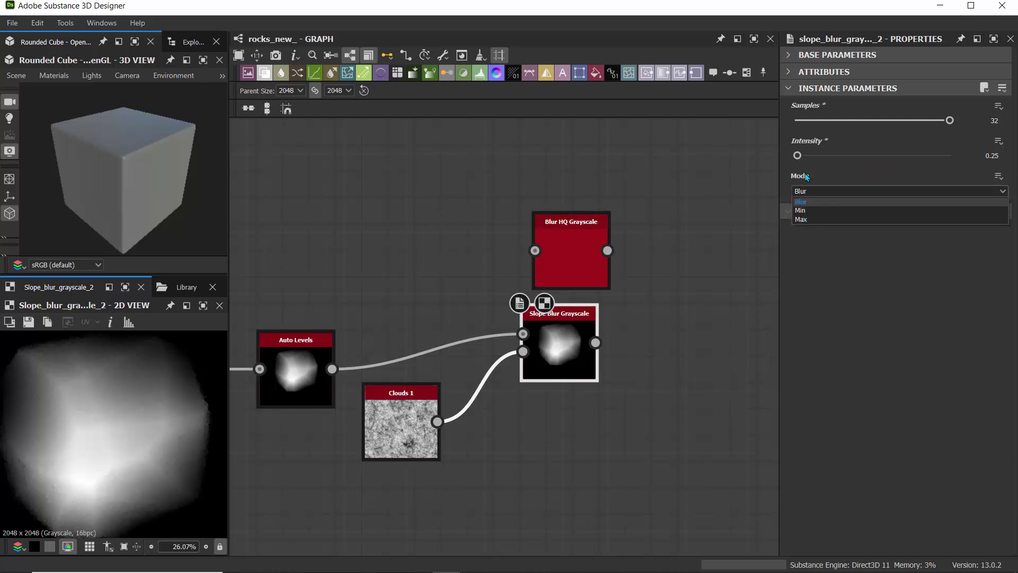
{"action": "left_click", "coordinate": [802, 210]}
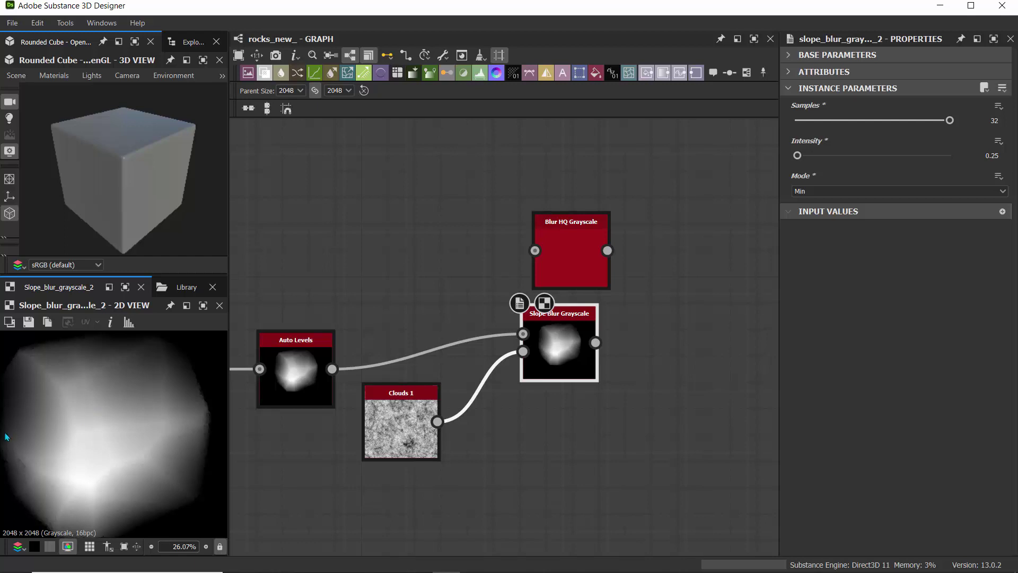
{"action": "left_click", "coordinate": [571, 247]}
{"action": "key", "text": "Delete"}
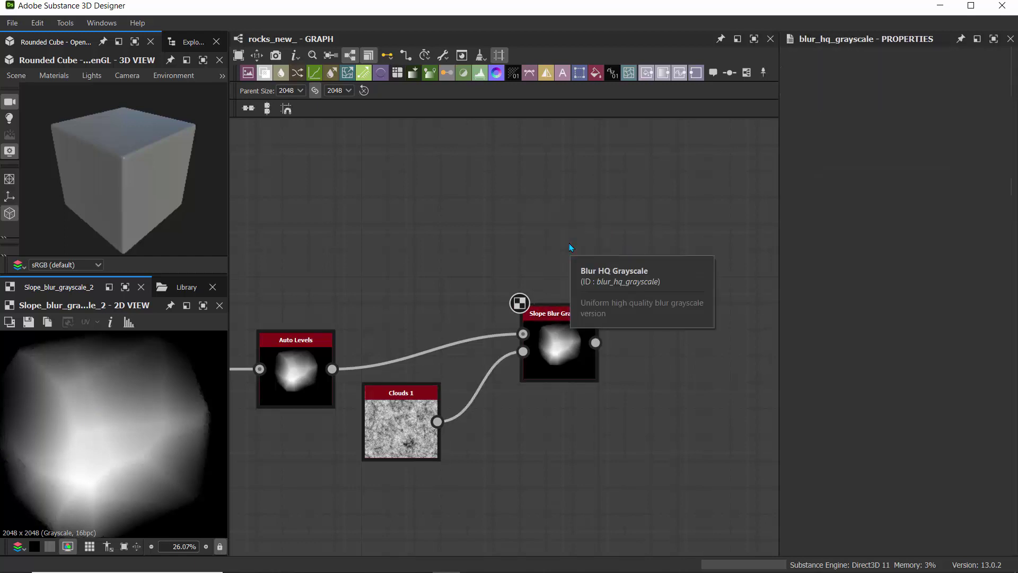
- Add a second Slope Blur Grayscale node fed by the first one's output and connect Clouds 1 to its Slope input
{"action": "middle_click_drag", "start_coordinate": [466, 298], "coordinate": [318, 200]}
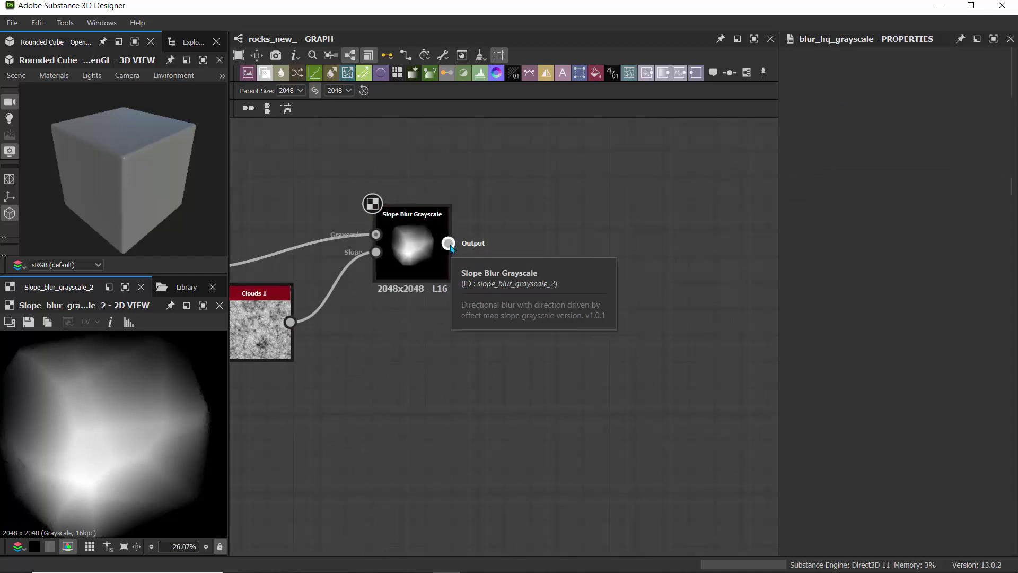
{"action": "left_click_drag", "start_coordinate": [448, 243], "coordinate": [538, 275]}
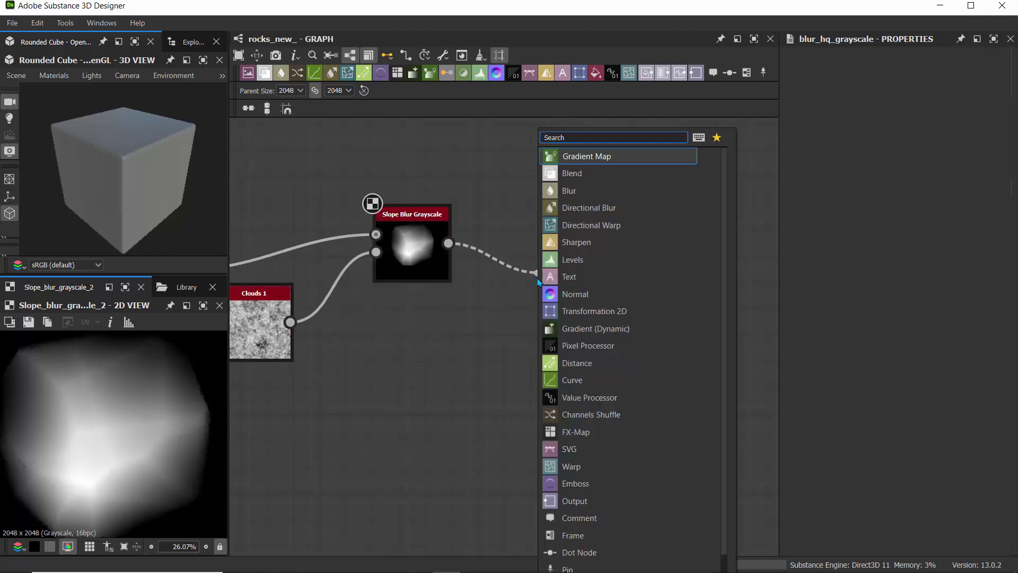
{"action": "type", "text": "slop"}
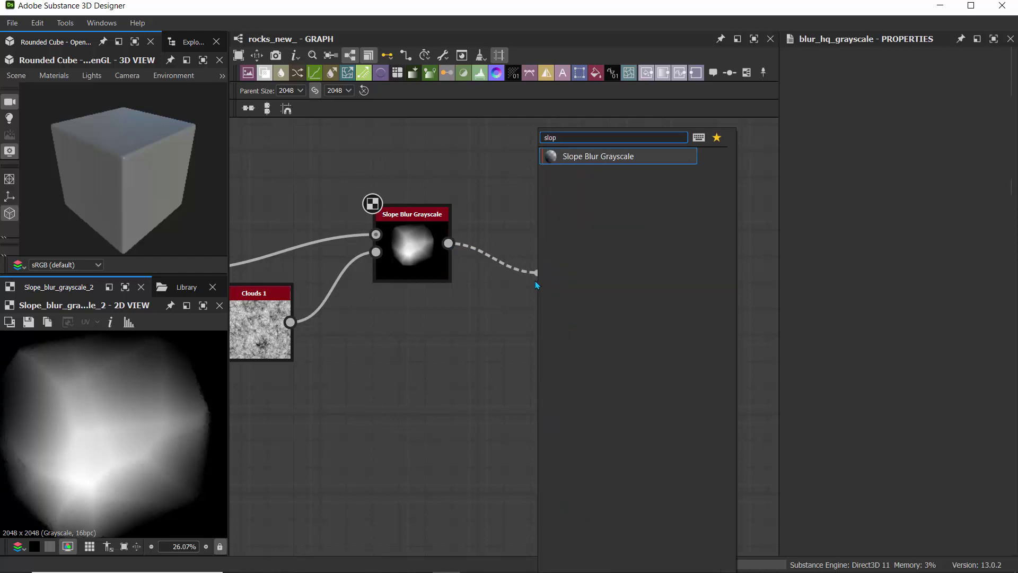
{"action": "left_click", "coordinate": [621, 152]}
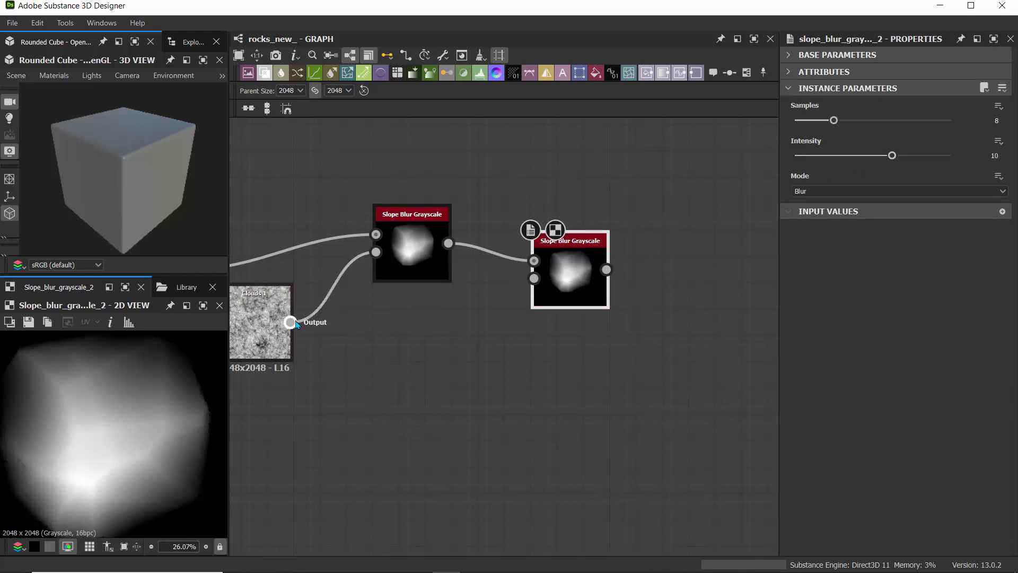
{"action": "left_click_drag", "start_coordinate": [290, 322], "coordinate": [535, 279]}
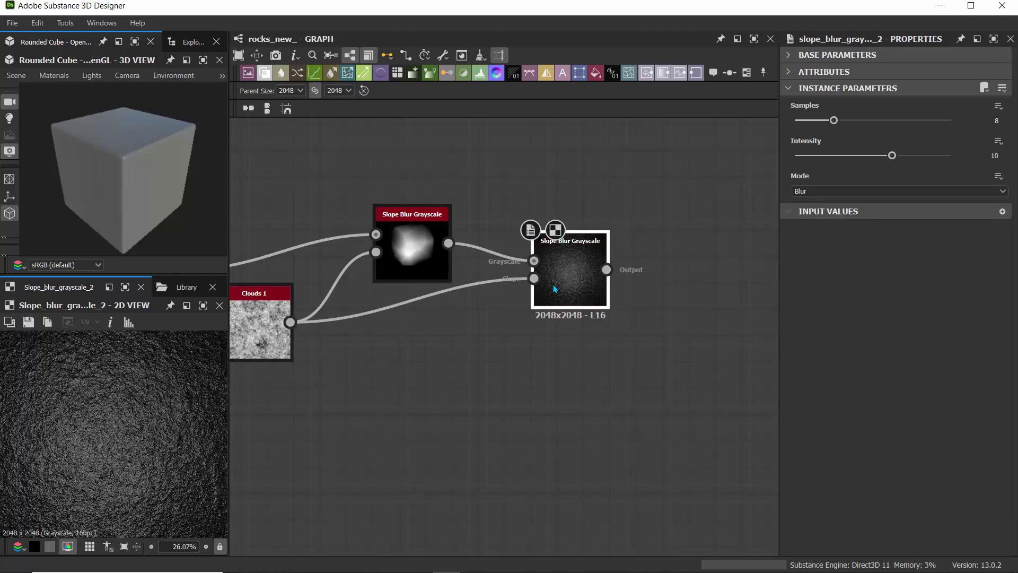
- Set the second Slope Blur Grayscale node's Intensity to 0.025 and Samples to 32
{"action": "left_click_drag", "start_coordinate": [892, 154], "coordinate": [800, 162]}
{"action": "double_click", "coordinate": [991, 155]}
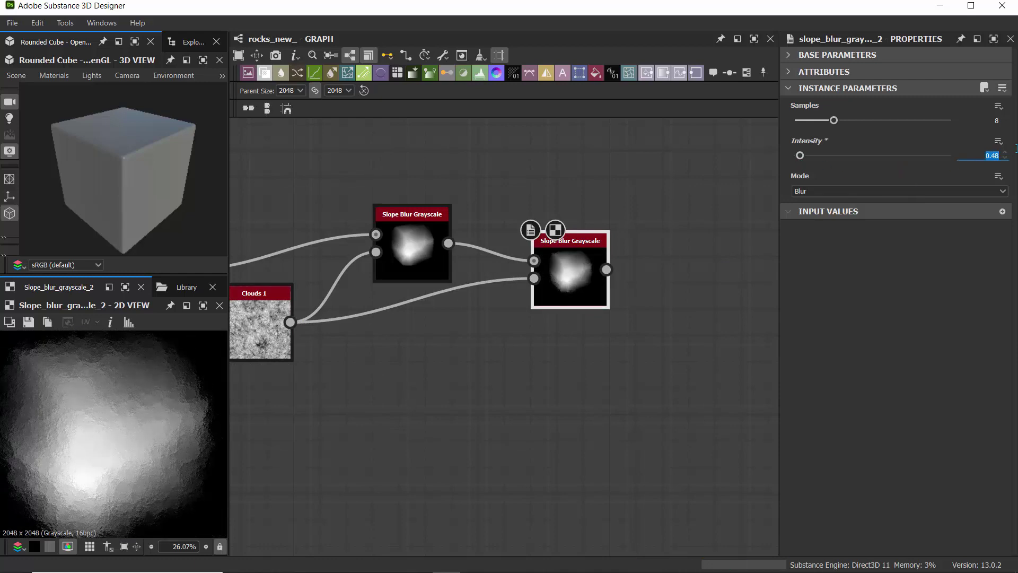
{"action": "type", "text": ".025"}
{"action": "key", "text": "Return"}
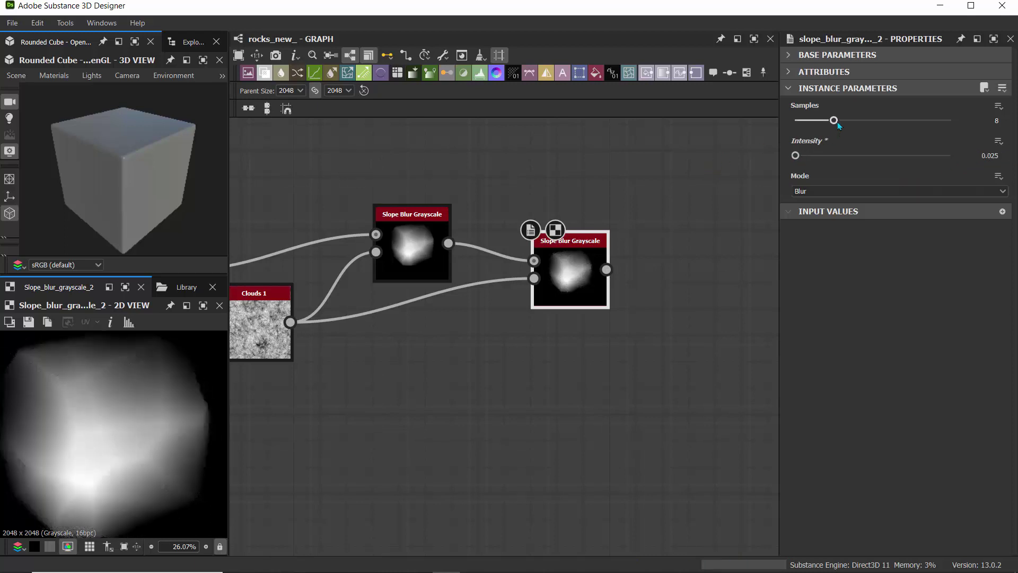
{"action": "left_click_drag", "start_coordinate": [881, 125], "coordinate": [953, 121]}
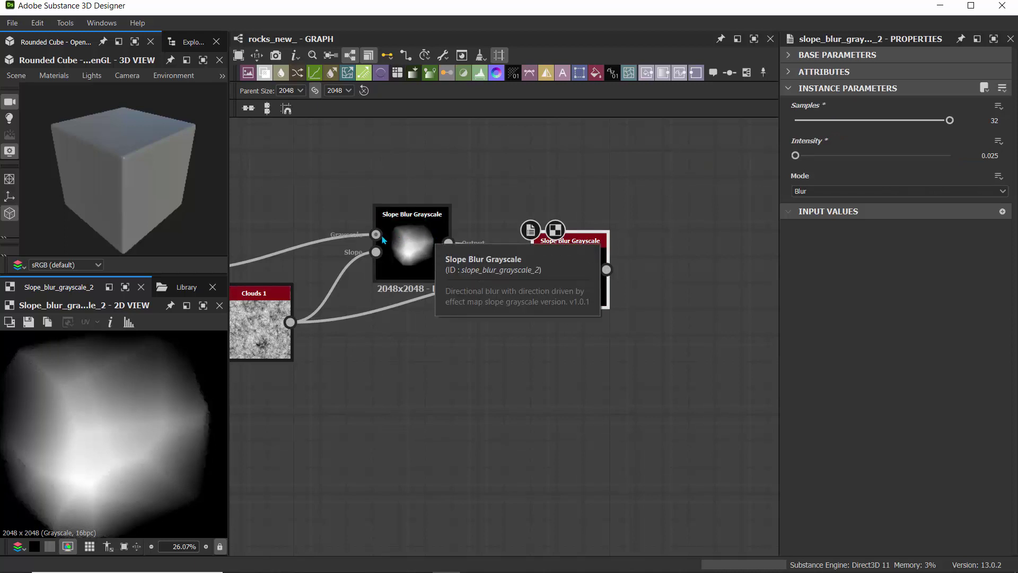
- Add a Blend node with the second Slope Blur output as its Background and place it further right of that node
{"action": "middle_click_drag", "start_coordinate": [620, 362], "coordinate": [438, 367]}
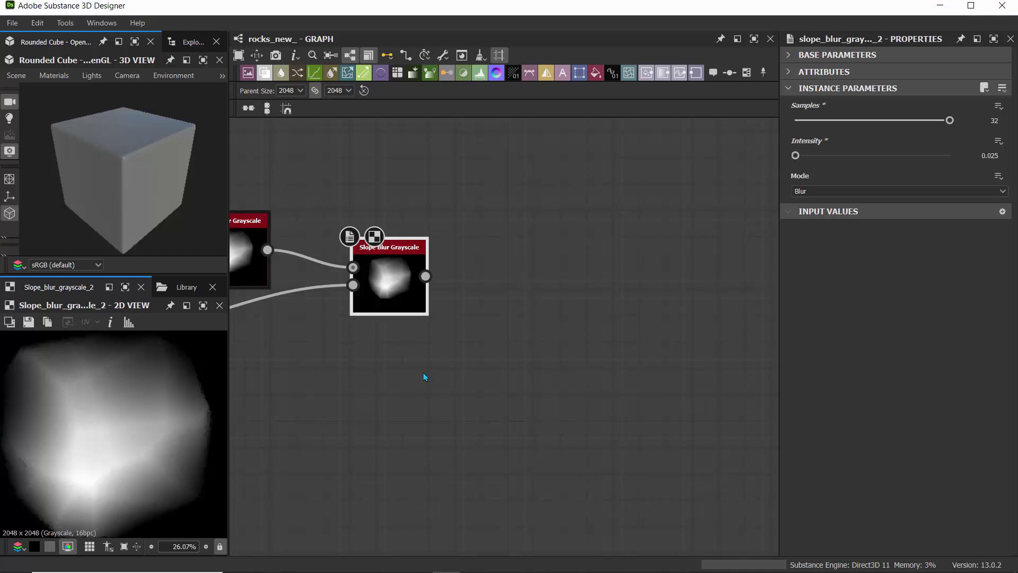
{"action": "left_click", "coordinate": [264, 73]}
{"action": "left_click_drag", "start_coordinate": [520, 281], "coordinate": [680, 307]}
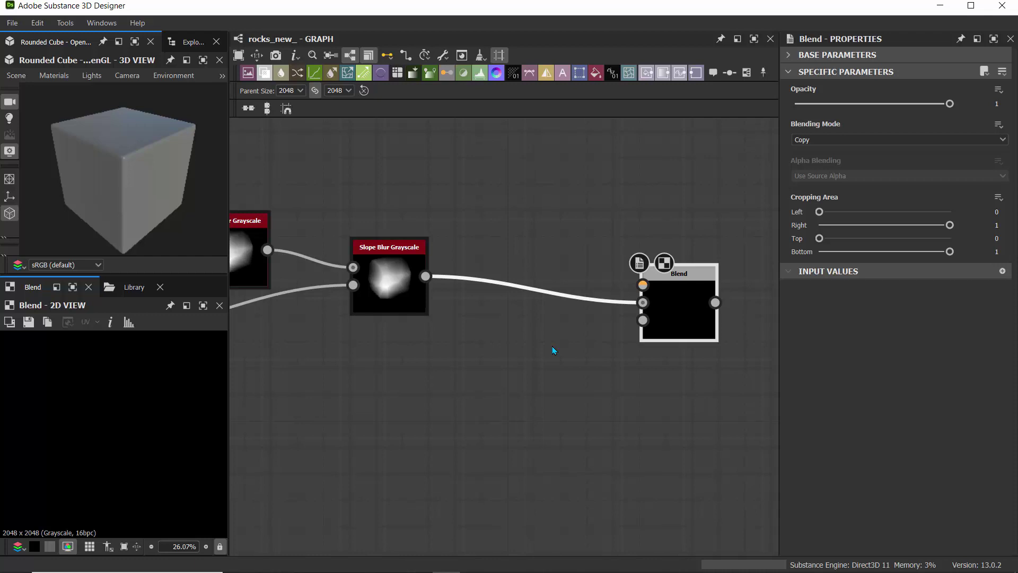
- Add another Clouds 1 node above the new Blend node and connect it to the Blend's Foreground input
{"action": "left_click", "coordinate": [528, 170]}
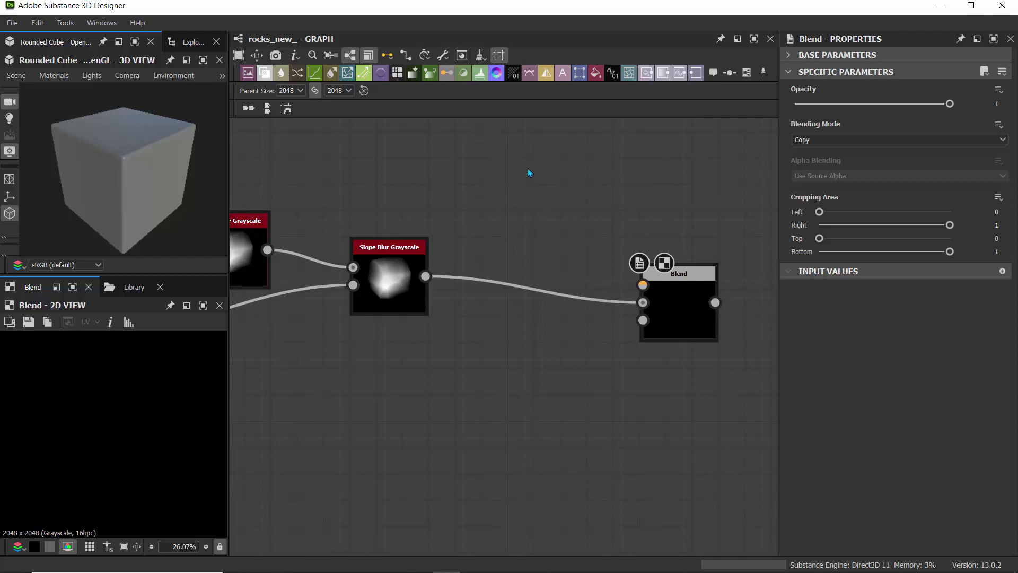
{"action": "key", "text": "space"}
{"action": "type", "text": "cl"}
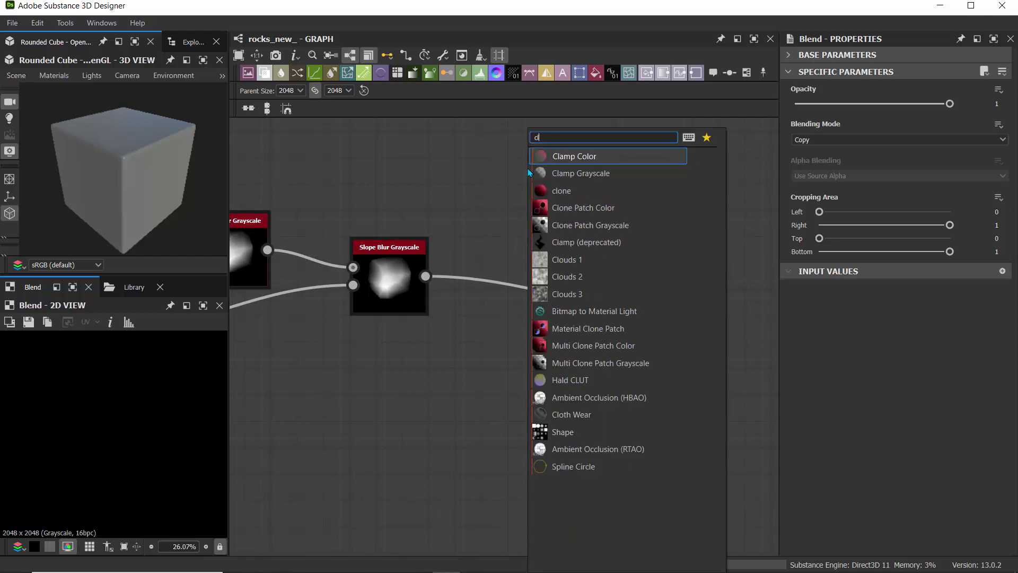
{"action": "type", "text": "ouds"}
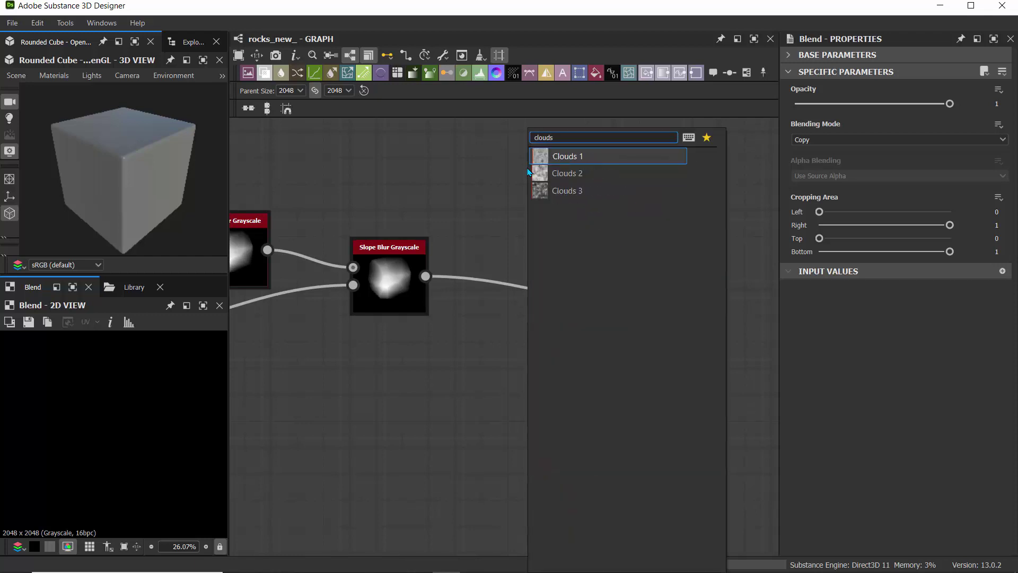
{"action": "left_click", "coordinate": [554, 157]}
{"action": "left_click_drag", "start_coordinate": [558, 176], "coordinate": [643, 284]}
- Set the new Blend node to Subtract with an Opacity of 0.05 and preview it in the 2D view
{"action": "left_click", "coordinate": [671, 294]}
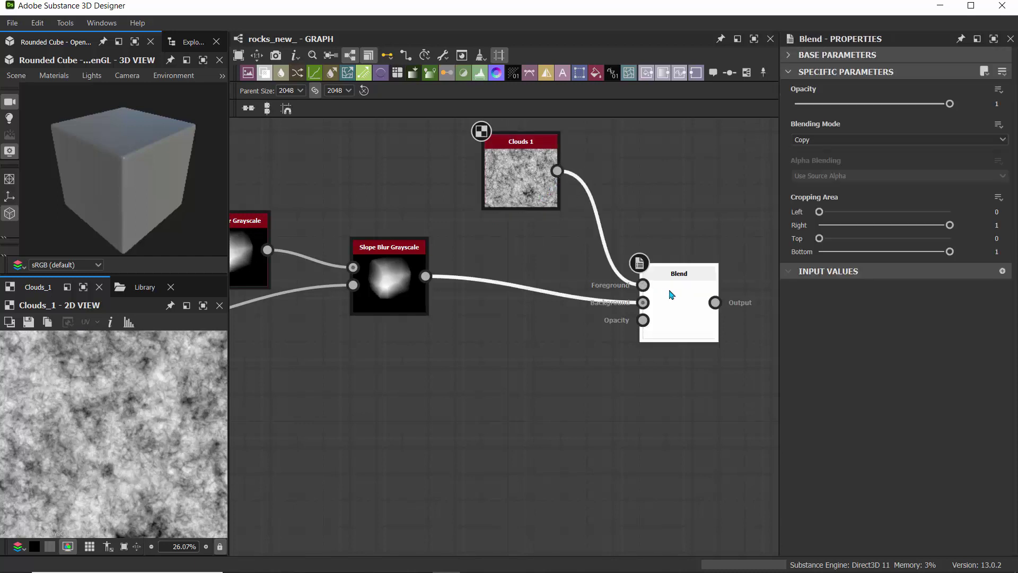
{"action": "left_click", "coordinate": [851, 139]}
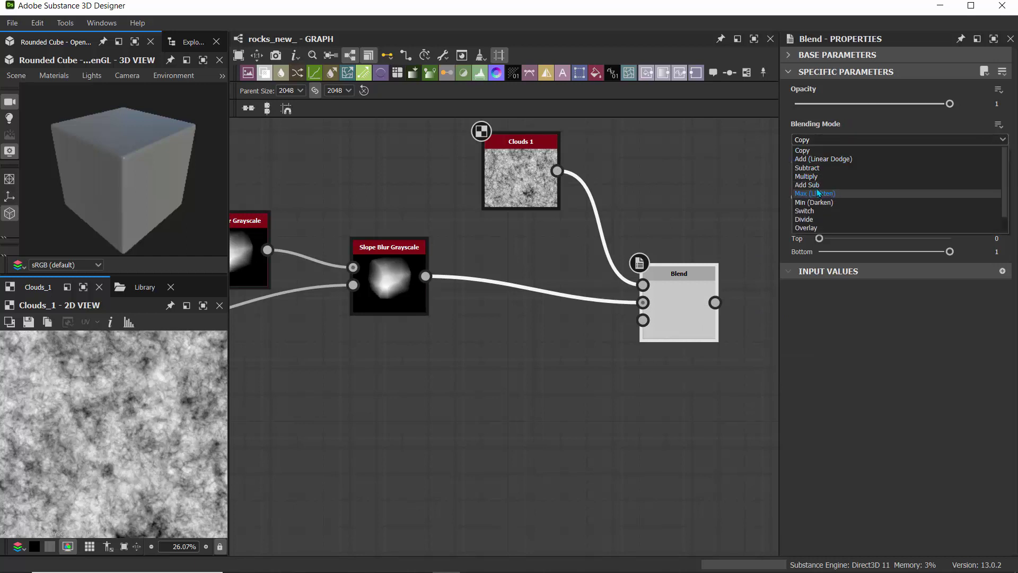
{"action": "left_click", "coordinate": [809, 169]}
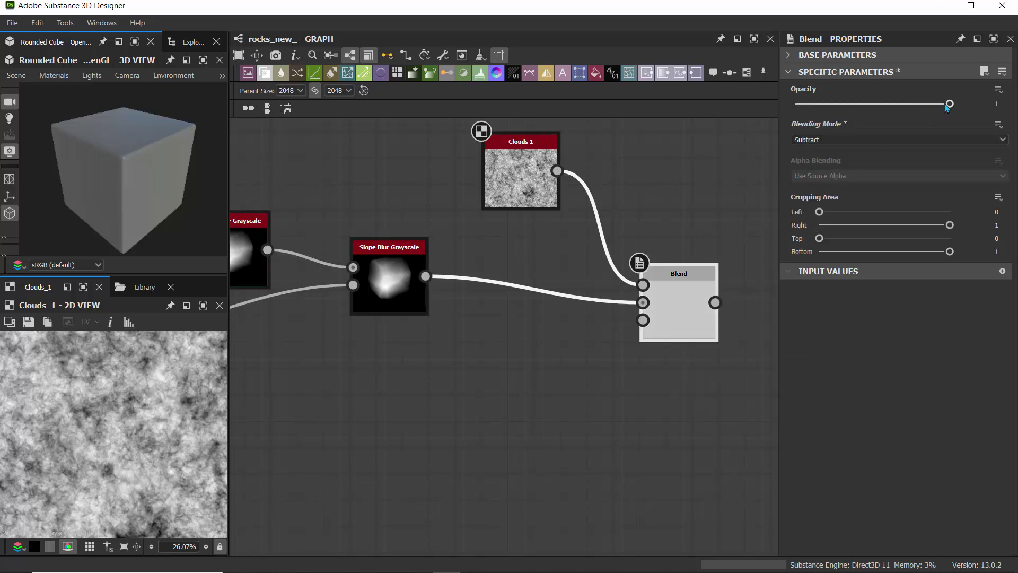
{"action": "left_click_drag", "start_coordinate": [945, 108], "coordinate": [826, 118]}
{"action": "double_click", "coordinate": [697, 308]}
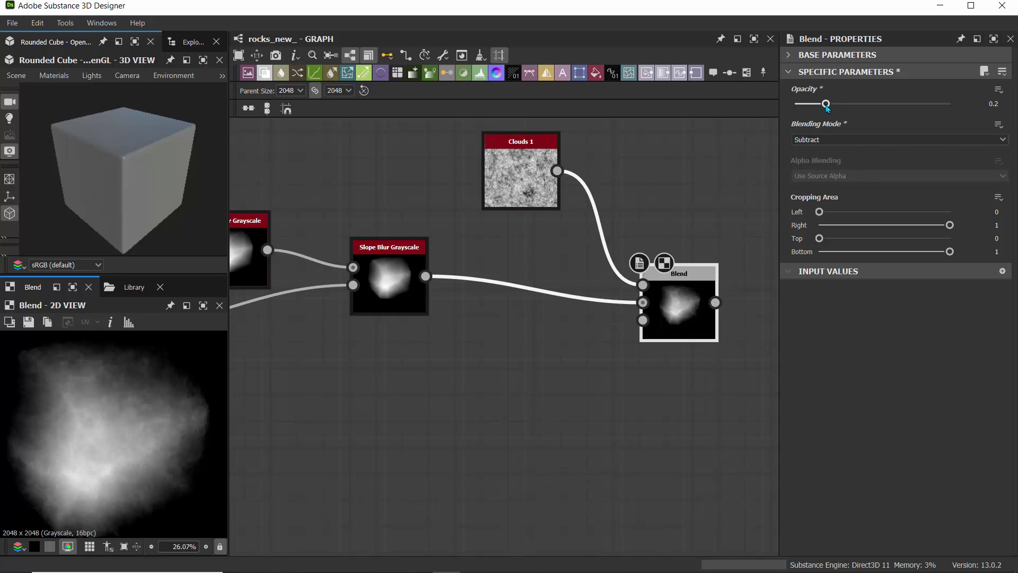
{"action": "left_click_drag", "start_coordinate": [821, 105], "coordinate": [803, 126]}
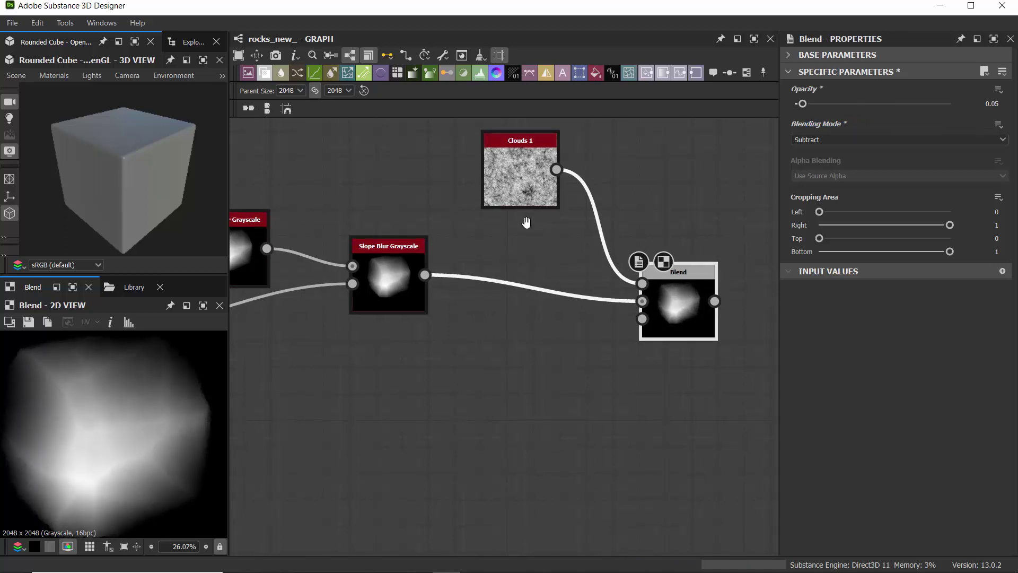
{"action": "middle_click_drag", "start_coordinate": [527, 220], "coordinate": [423, 224]}
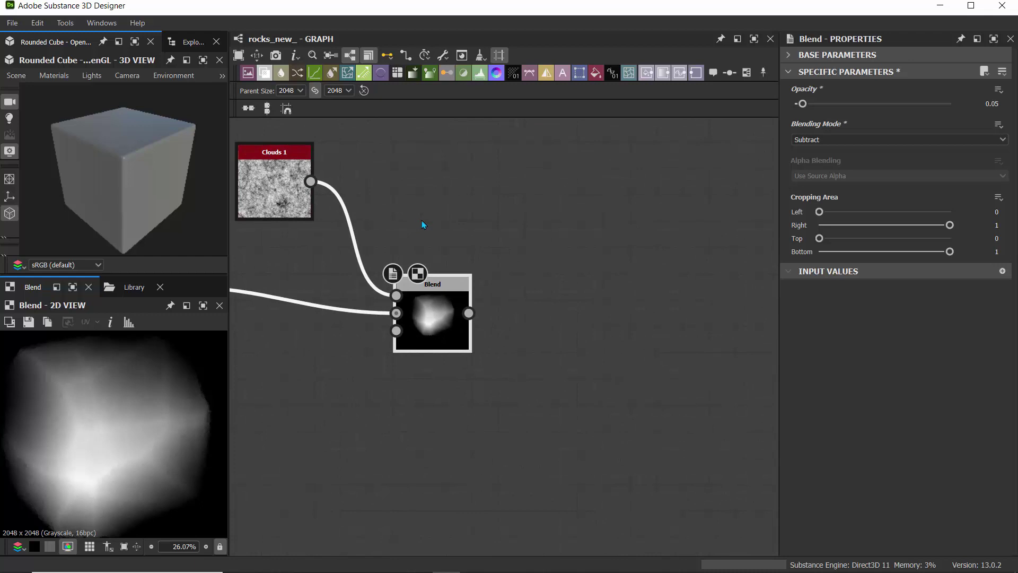
- Add a Slope Blur Grayscale node fed by the Subtract Blend's output and place it further right of the Blend
{"action": "left_click_drag", "start_coordinate": [469, 313], "coordinate": [551, 311]}
{"action": "type", "text": "slp"}
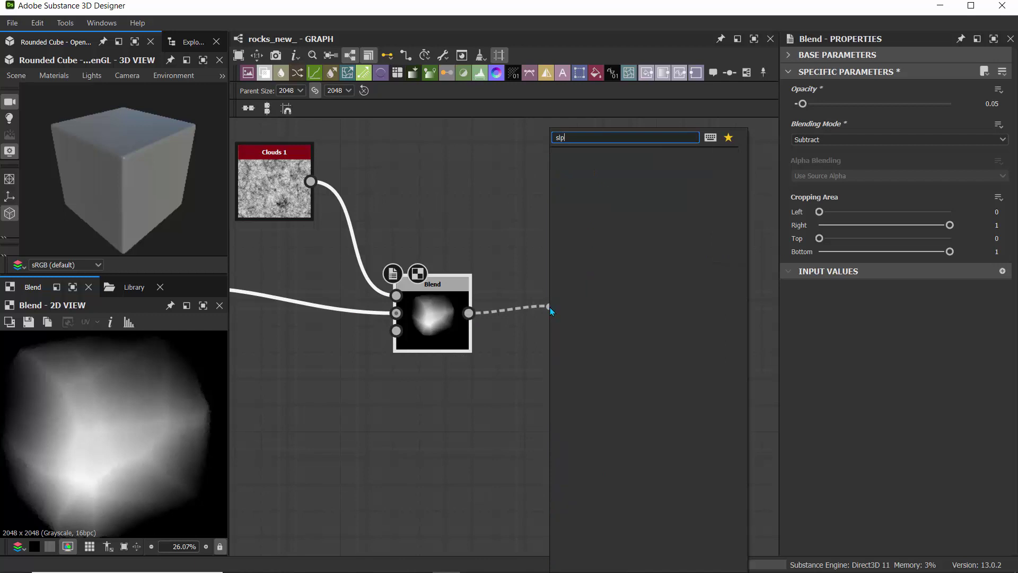
{"action": "key", "text": "BackSpace"}
{"action": "type", "text": "ope"}
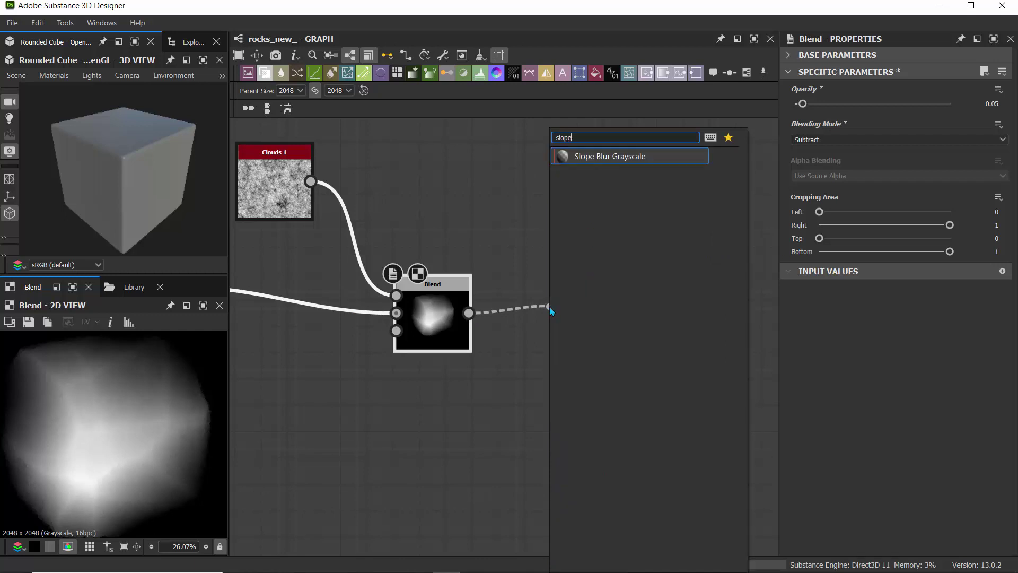
{"action": "left_click", "coordinate": [623, 158]}
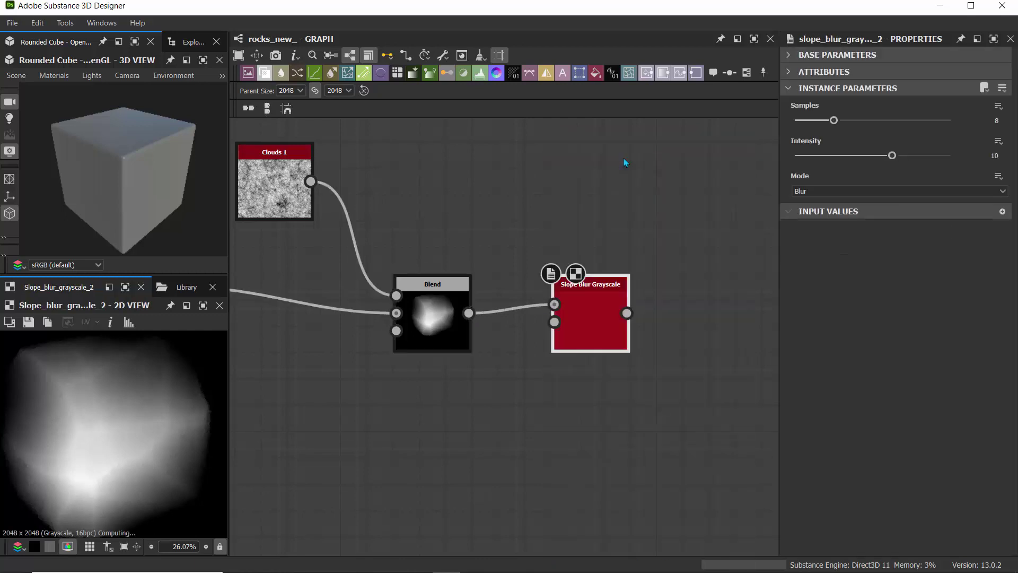
{"action": "left_click", "coordinate": [590, 316]}
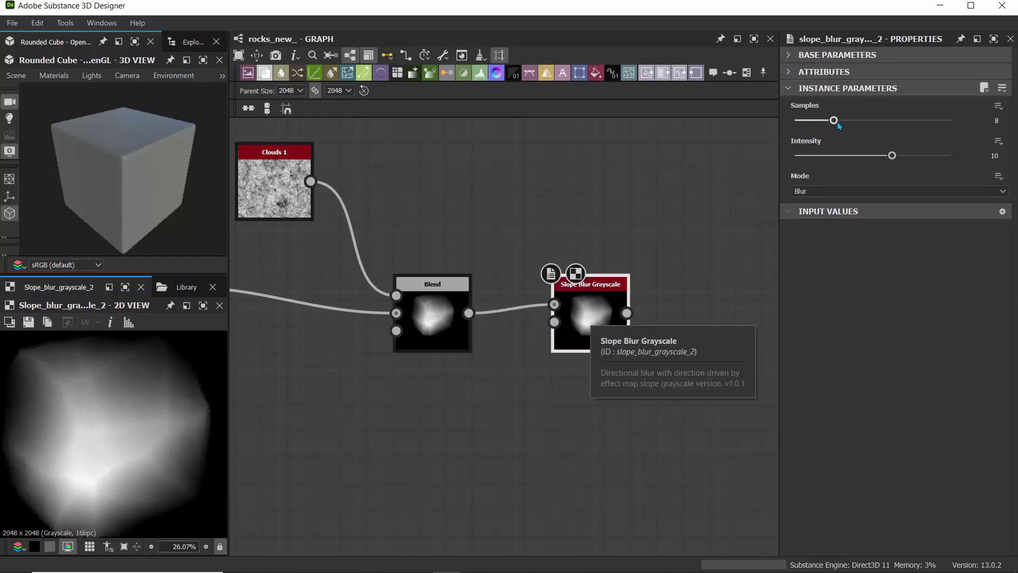
- Set the new Slope Blur Grayscale to Samples 32, Intensity 0.025 and Mode Min, with the nearby Clouds 1 connected to its Slope input
{"action": "left_click_drag", "start_coordinate": [834, 121], "coordinate": [949, 120]}
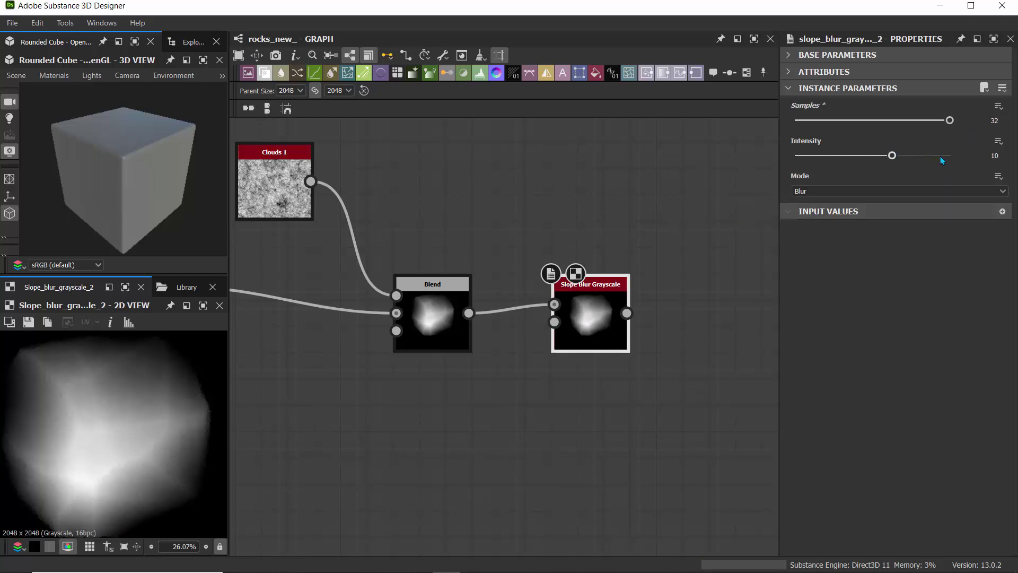
{"action": "left_click", "coordinate": [976, 159]}
{"action": "type", "text": ".025"}
{"action": "key", "text": "Return"}
{"action": "left_click_drag", "start_coordinate": [311, 182], "coordinate": [586, 341]}
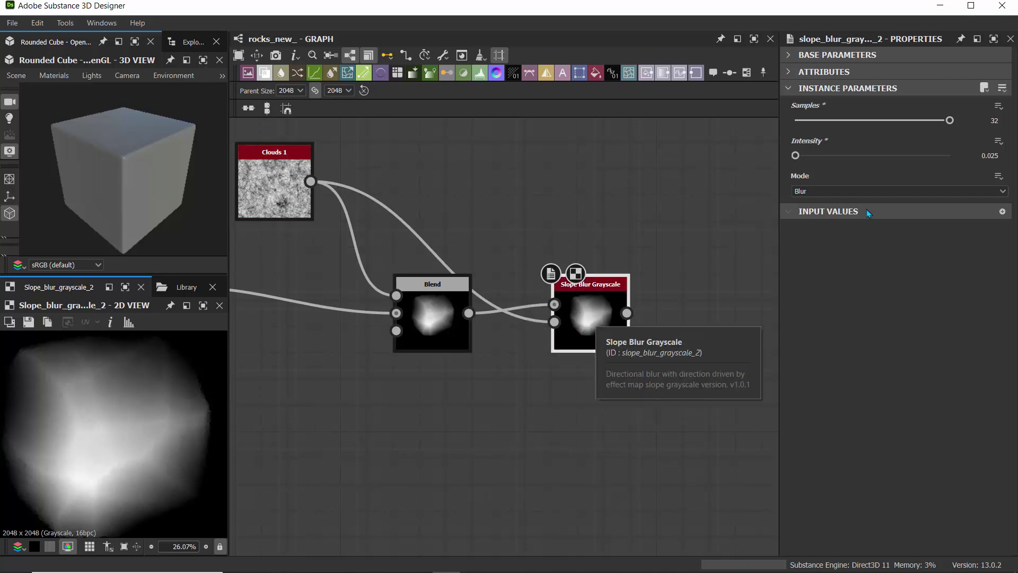
{"action": "left_click", "coordinate": [841, 192]}
{"action": "left_click", "coordinate": [821, 211]}
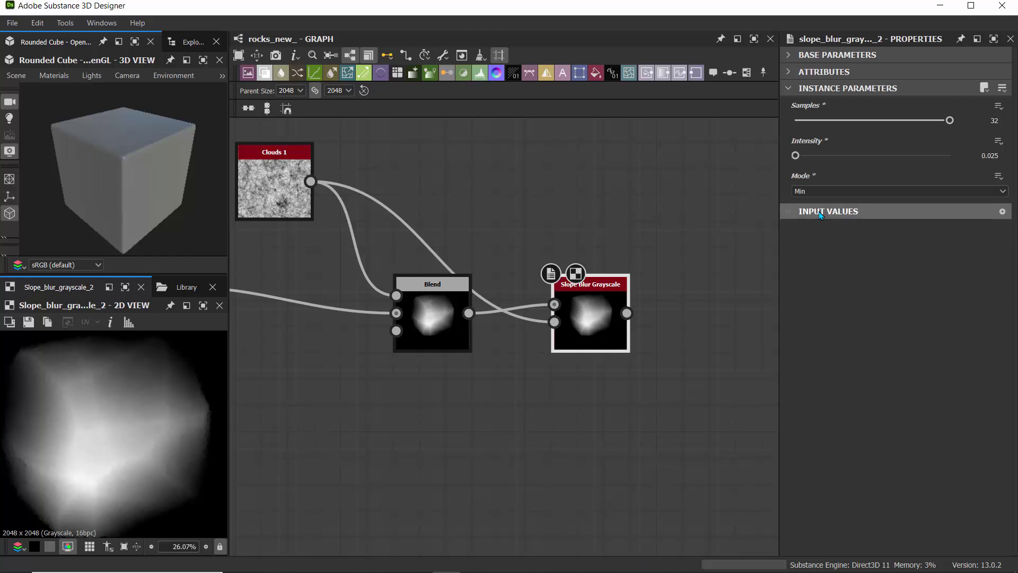
- Raise the newest Slope Blur Grayscale node's Intensity to 0.14 after checking the Clouds 1 and Blend nodes
{"action": "left_click", "coordinate": [273, 187]}
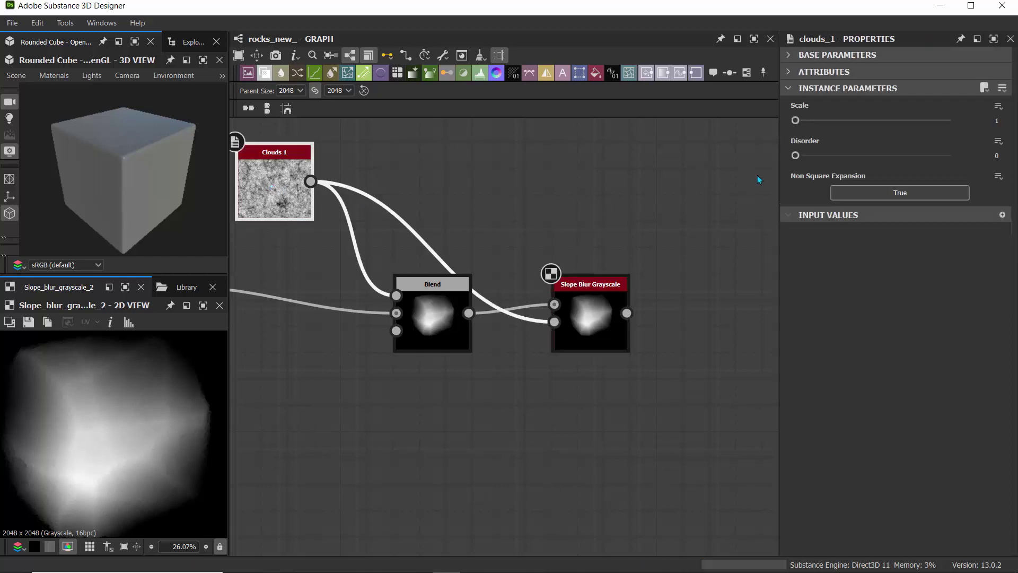
{"action": "left_click", "coordinate": [432, 312]}
{"action": "left_click", "coordinate": [590, 318]}
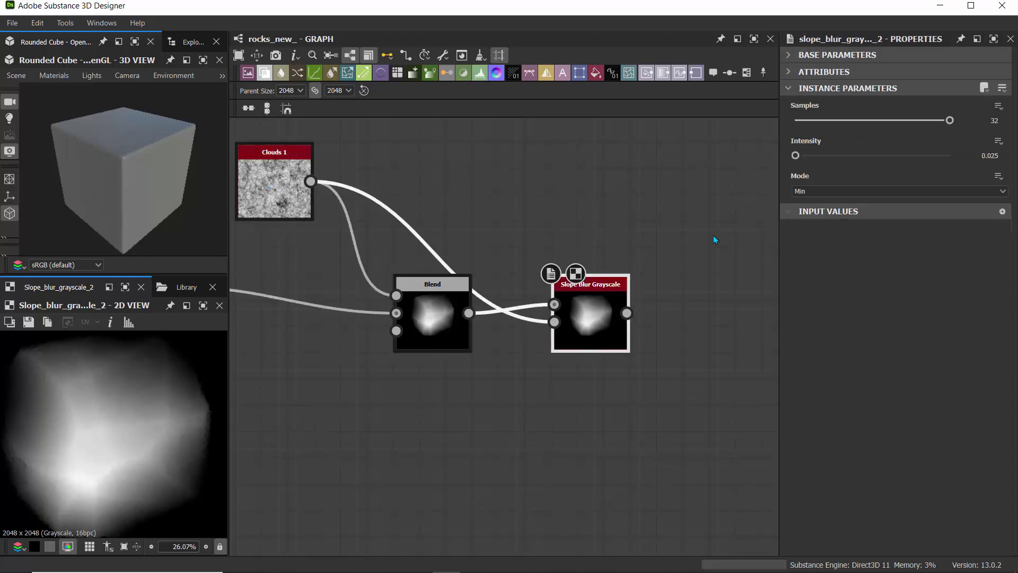
{"action": "mouse_move", "coordinate": [797, 156]}
{"action": "left_mouse_down"}
{"action": "mouse_move", "coordinate": [851, 162]}
{"action": "mouse_move", "coordinate": [797, 165]}
{"action": "left_mouse_up"}
- Move the whole output node group, including its Uniform Color and Blur nodes, close to the end of the rock chain
{"action": "scroll", "coordinate": [524, 174], "scroll_direction": "down", "scroll_amount": 5}
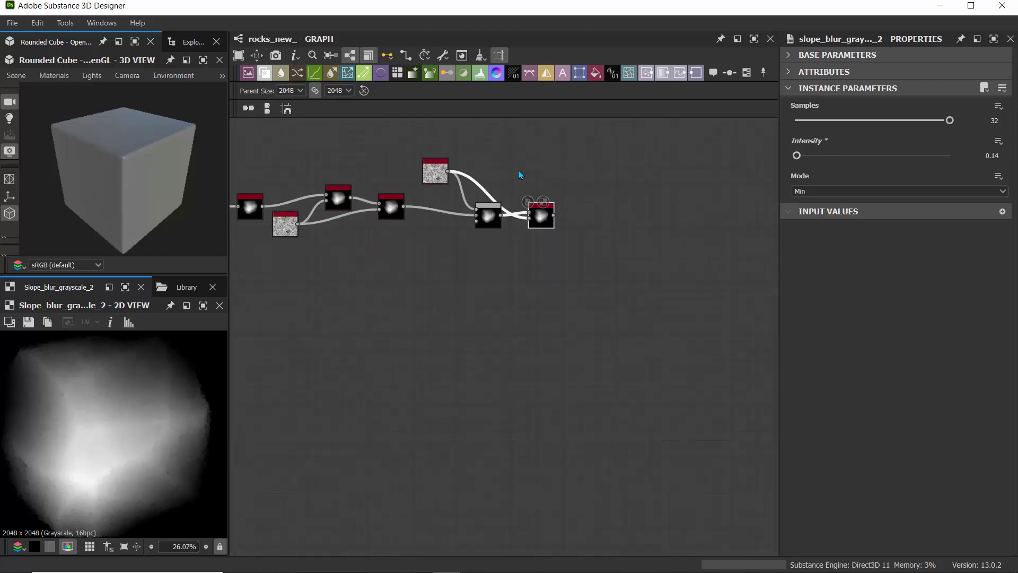
{"action": "scroll", "coordinate": [464, 231], "scroll_direction": "up", "scroll_amount": 1}
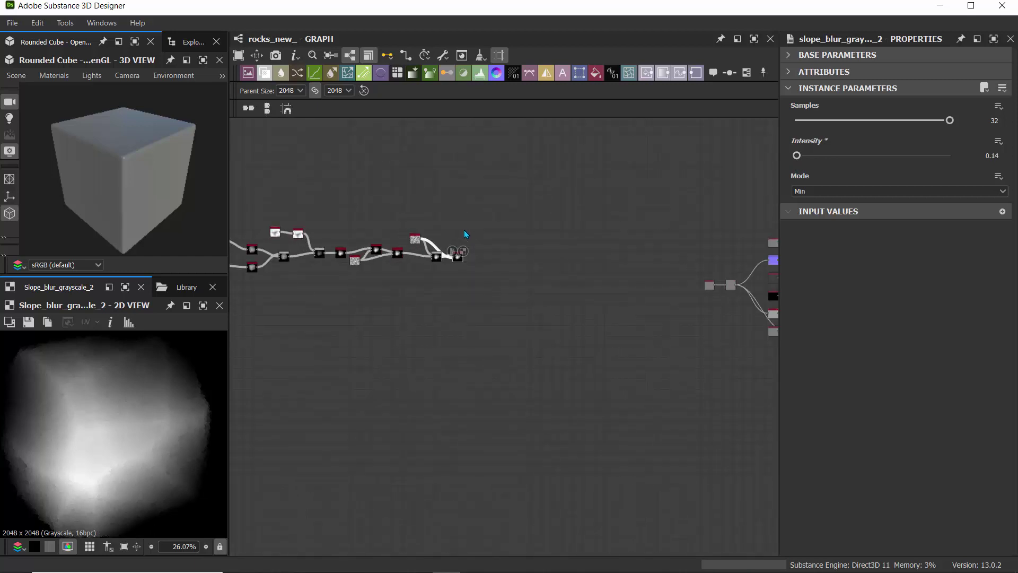
{"action": "left_click_drag", "start_coordinate": [651, 197], "coordinate": [771, 342]}
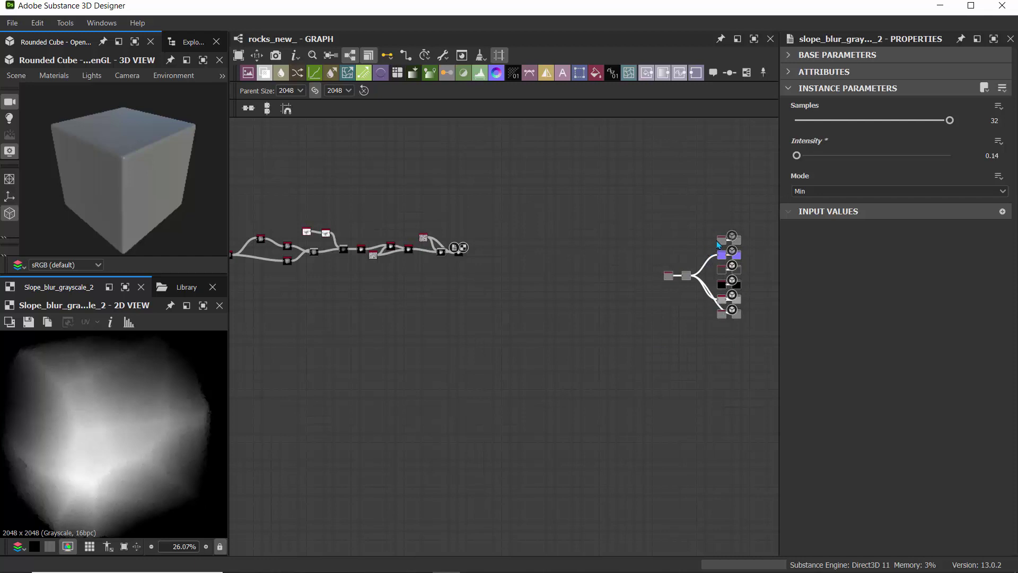
{"action": "left_click_drag", "start_coordinate": [718, 244], "coordinate": [549, 218]}
{"action": "scroll", "coordinate": [466, 292], "scroll_direction": "up", "scroll_amount": 10}
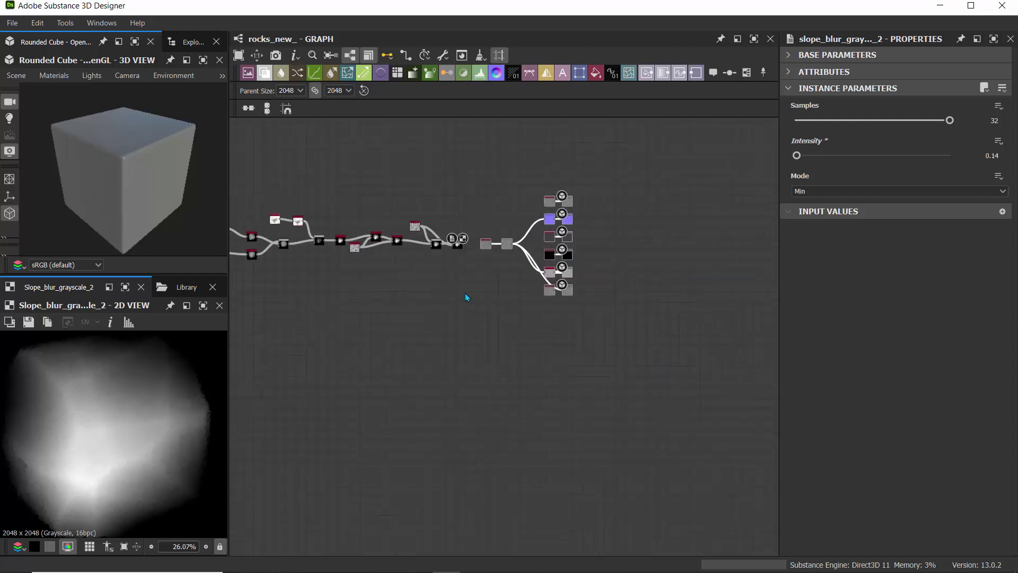
{"action": "middle_click_drag", "start_coordinate": [465, 285], "coordinate": [447, 413]}
{"action": "scroll", "coordinate": [476, 286], "scroll_direction": "up", "scroll_amount": 5}
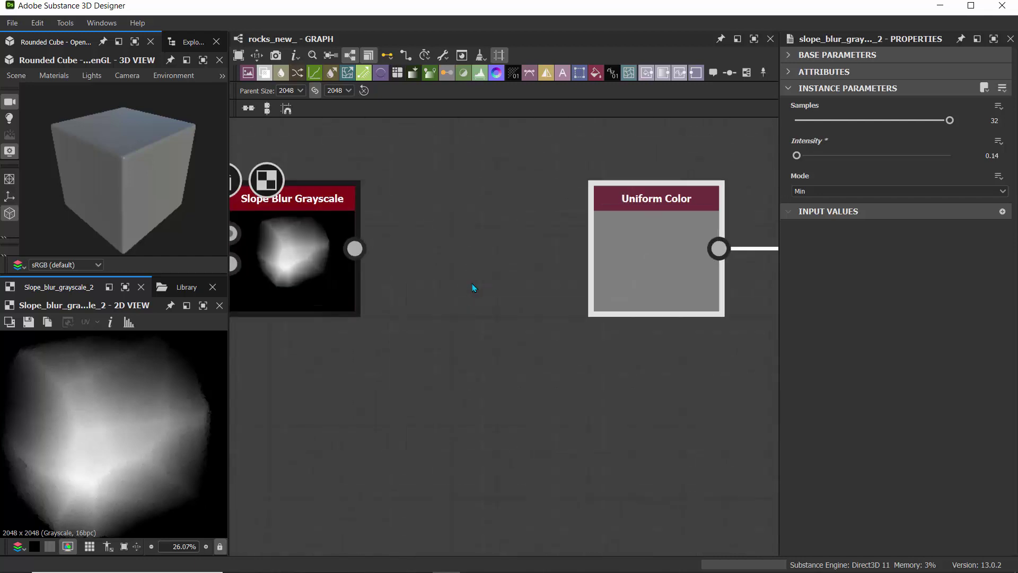
{"action": "scroll", "coordinate": [475, 286], "scroll_direction": "down", "scroll_amount": 2}
- Feed the last Slope Blur Grayscale into the Blur node in place of the Uniform Color, and inspect the rock in 3D
{"action": "left_click_drag", "start_coordinate": [563, 269], "coordinate": [523, 209]}
{"action": "left_click", "coordinate": [516, 323]}
{"action": "left_click_drag", "start_coordinate": [518, 249], "coordinate": [489, 439]}
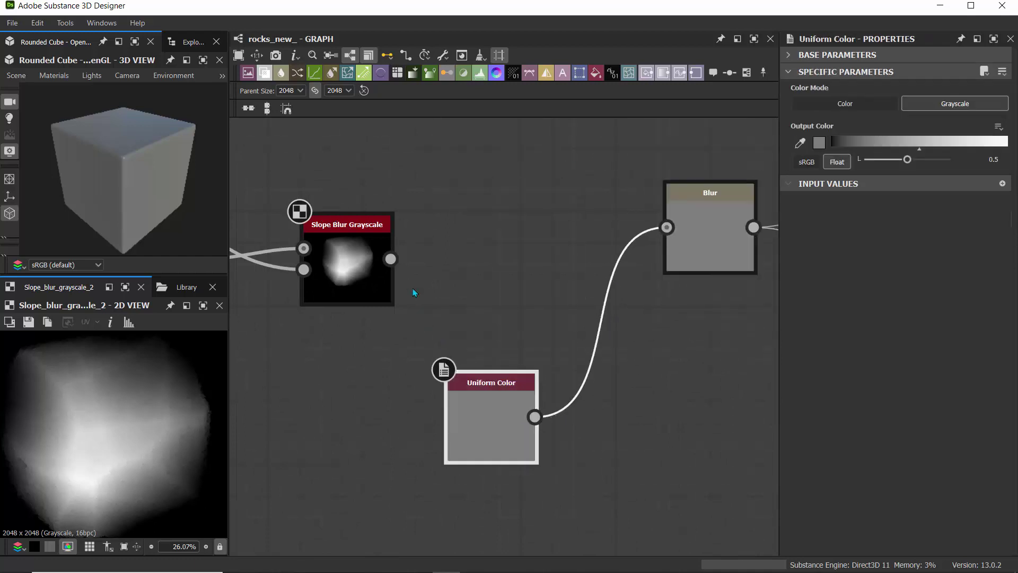
{"action": "left_click_drag", "start_coordinate": [390, 259], "coordinate": [666, 228]}
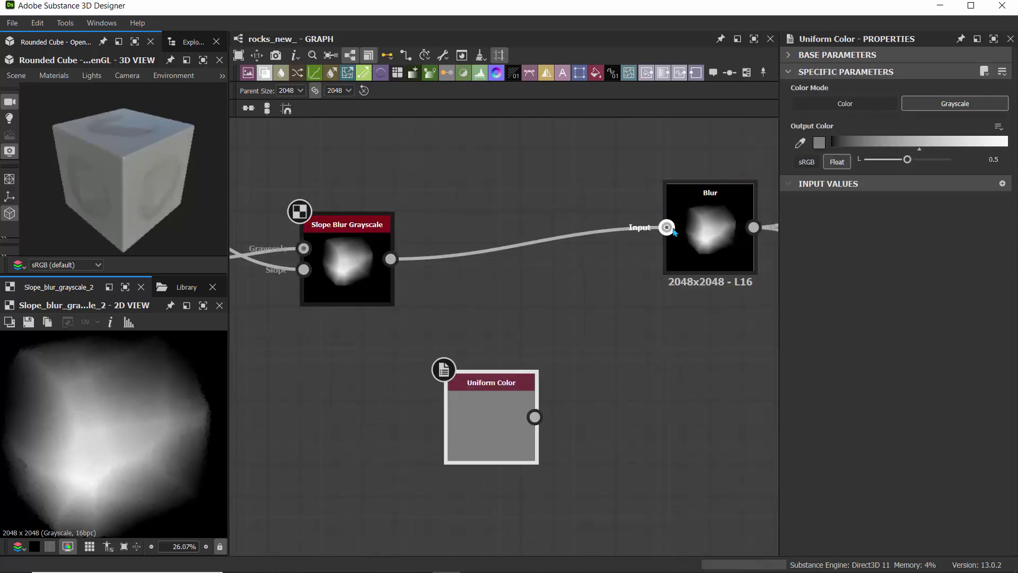
{"action": "left_click_drag", "start_coordinate": [137, 165], "coordinate": [180, 146]}
{"action": "scroll", "coordinate": [113, 160], "scroll_direction": "up", "scroll_amount": 6}
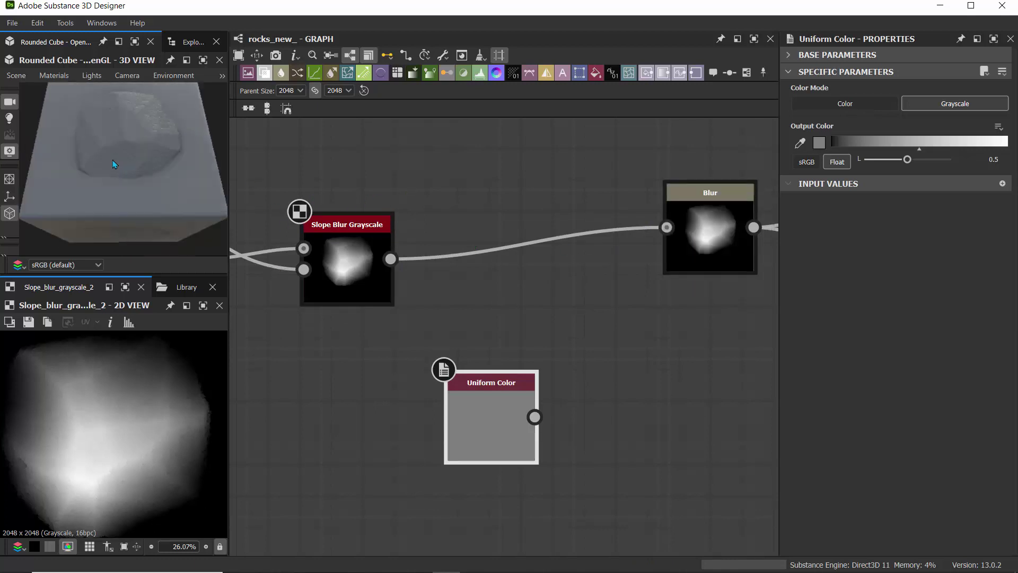
{"action": "scroll", "coordinate": [113, 158], "scroll_direction": "down", "scroll_amount": 5}
{"action": "left_click_drag", "start_coordinate": [113, 158], "coordinate": [154, 194]}
- Set the Intensity of the first Slope Blur Grayscale node, right after Auto Levels, to 0.025
{"action": "left_click", "coordinate": [331, 263]}
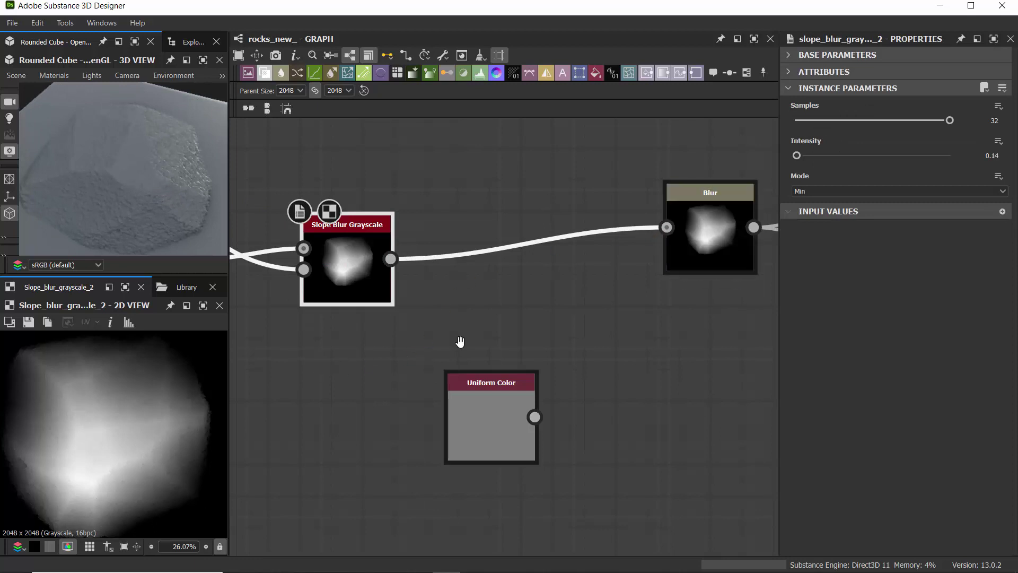
{"action": "middle_click_drag", "start_coordinate": [461, 341], "coordinate": [495, 287]}
{"action": "scroll", "coordinate": [496, 286], "scroll_direction": "down", "scroll_amount": 3}
{"action": "middle_click_drag", "start_coordinate": [383, 306], "coordinate": [455, 306]}
{"action": "scroll", "coordinate": [499, 466], "scroll_direction": "up", "scroll_amount": 5}
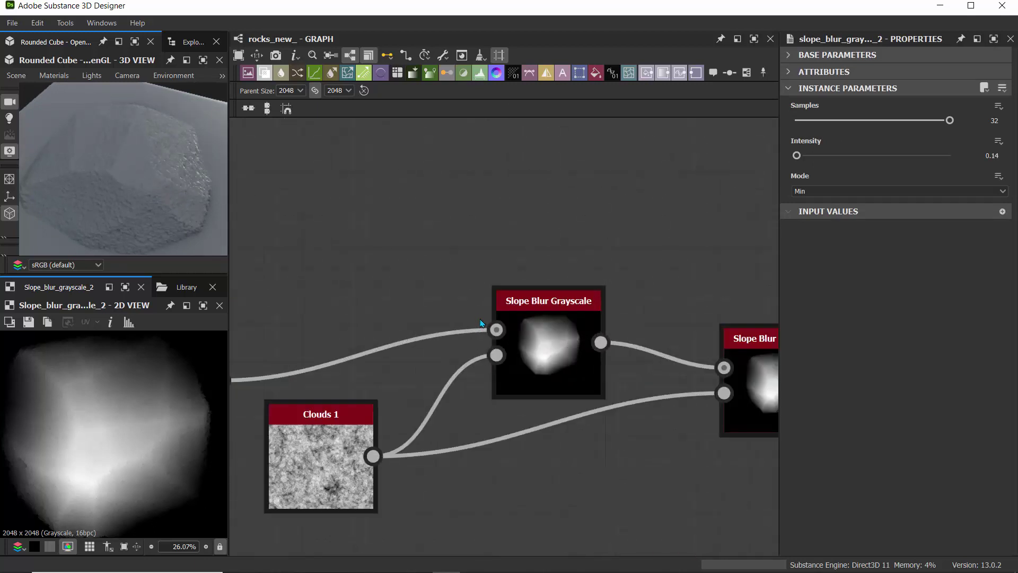
{"action": "left_click", "coordinate": [521, 348]}
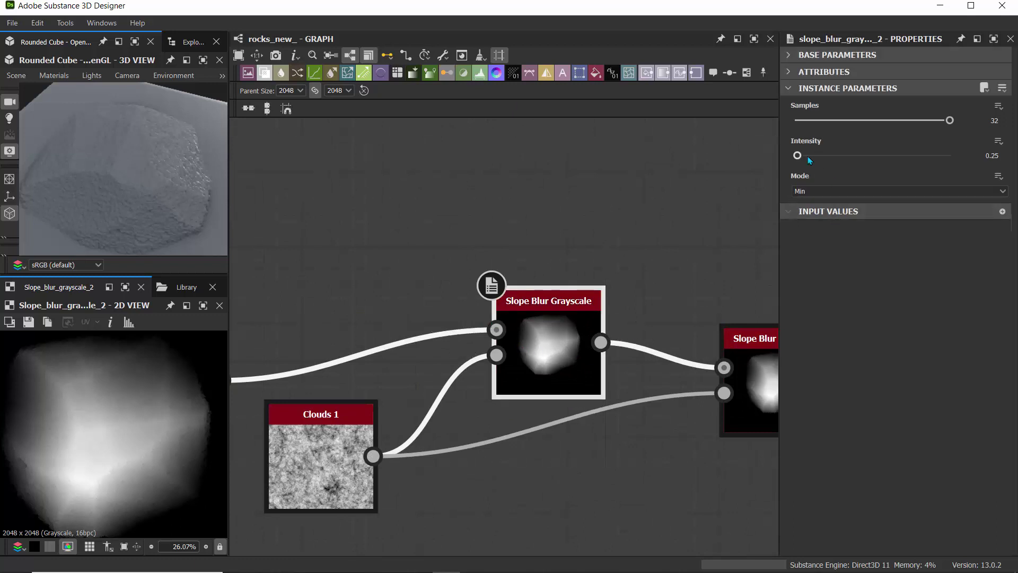
{"action": "double_click", "coordinate": [982, 154]}
{"action": "type", "text": ".025"}
{"action": "key", "text": "Return"}
{"action": "scroll", "coordinate": [391, 270], "scroll_direction": "down", "scroll_amount": 3}
{"action": "left_click", "coordinate": [617, 326]}
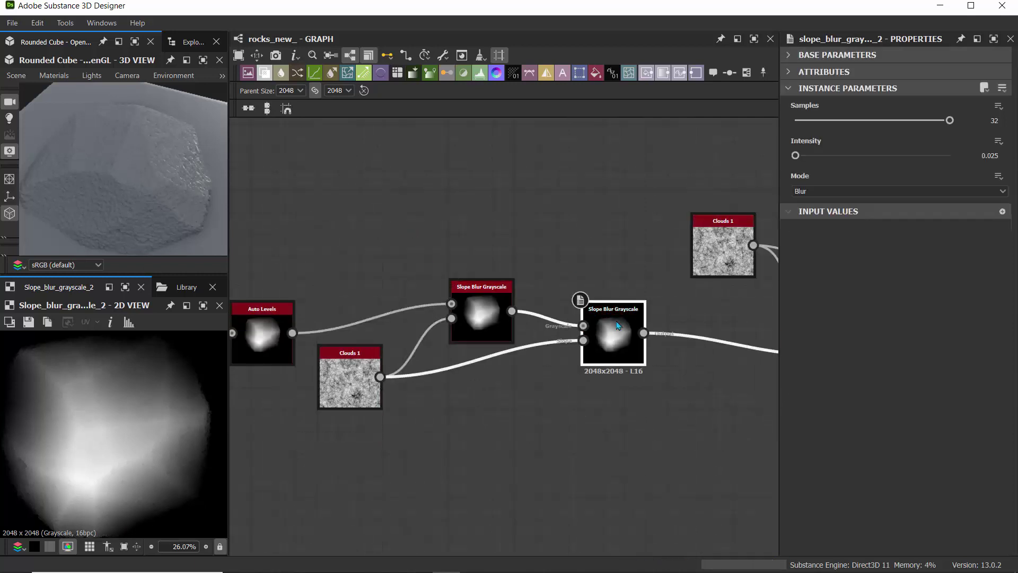
{"action": "middle_click_drag", "start_coordinate": [267, 338], "coordinate": [588, 340]}
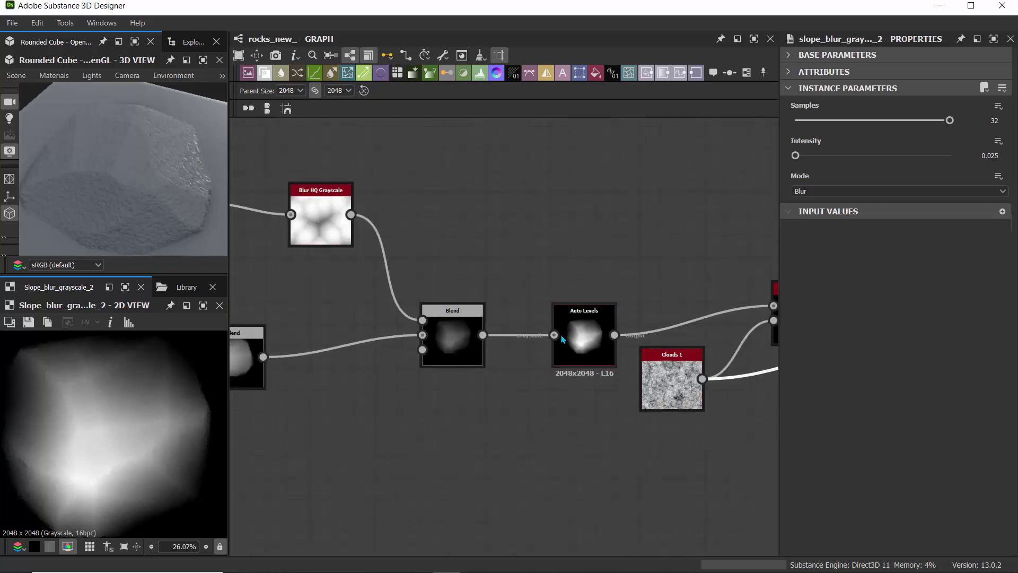
{"action": "middle_click_drag", "start_coordinate": [412, 257], "coordinate": [680, 295]}
{"action": "middle_click_drag", "start_coordinate": [332, 394], "coordinate": [452, 300]}
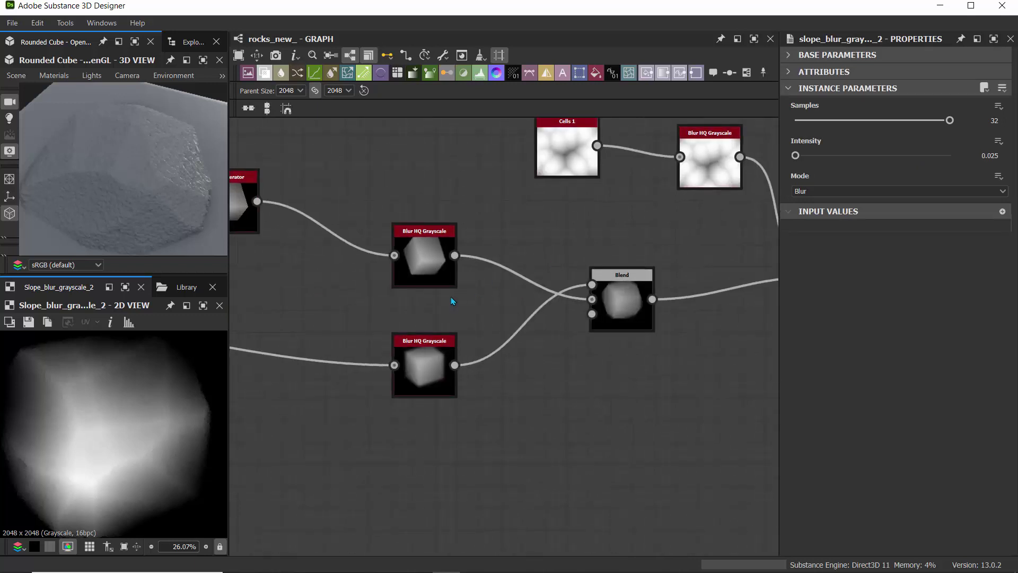
{"action": "middle_click_drag", "start_coordinate": [356, 315], "coordinate": [482, 307]}
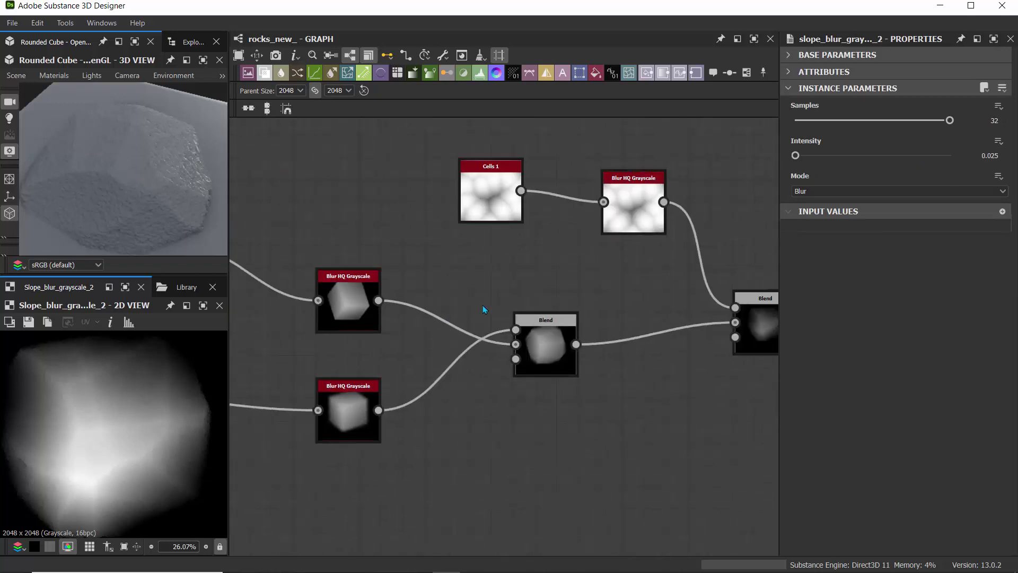
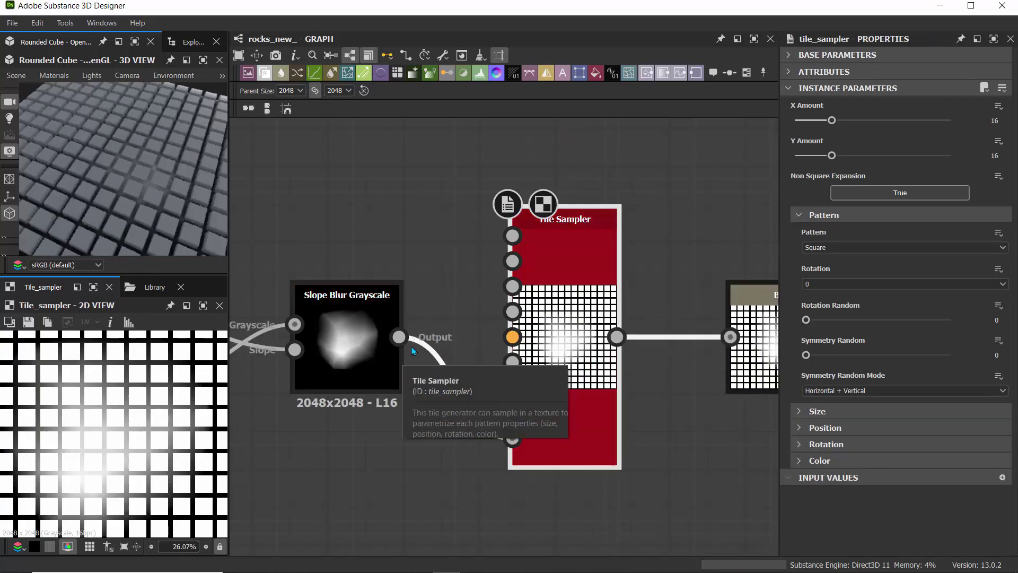
- Set the Tile Sampler's Pattern to Pattern Input, fed by the Slope Blur Grayscale output, and remove that output's other link to the sampler
{"action": "left_click", "coordinate": [831, 248]}
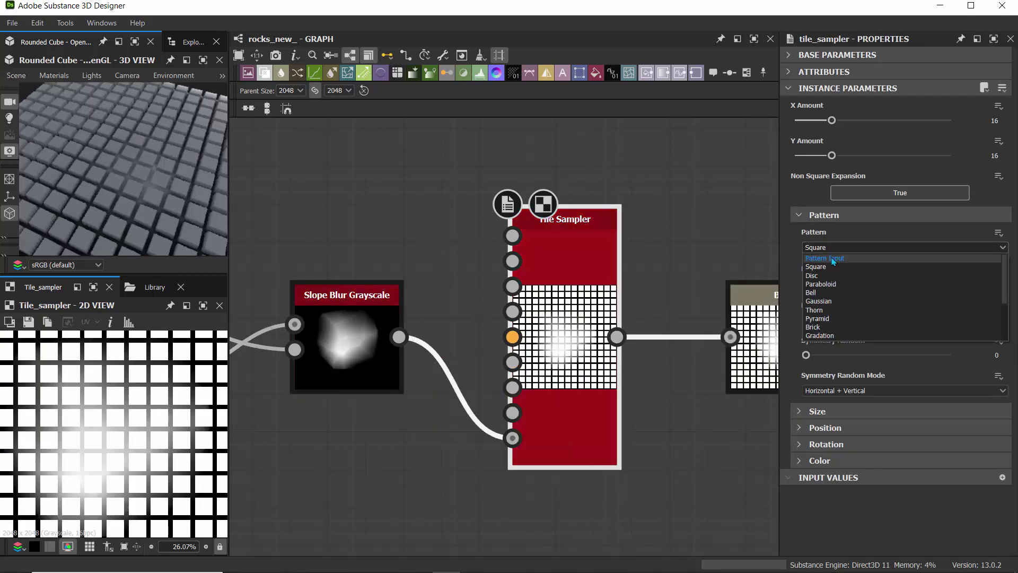
{"action": "left_click", "coordinate": [827, 257]}
{"action": "left_click_drag", "start_coordinate": [400, 337], "coordinate": [514, 236]}
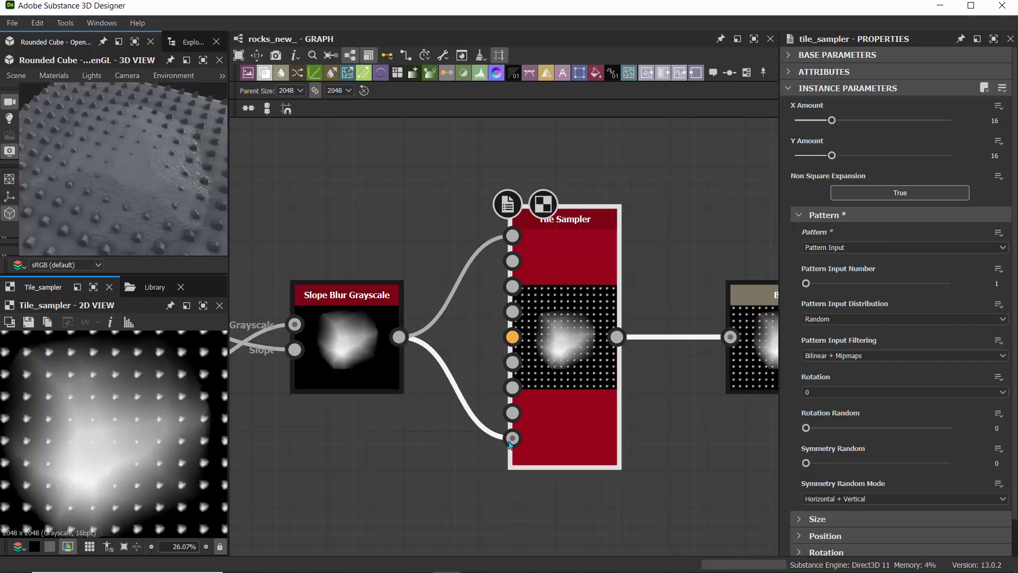
{"action": "left_click_drag", "start_coordinate": [403, 450], "coordinate": [451, 440]}
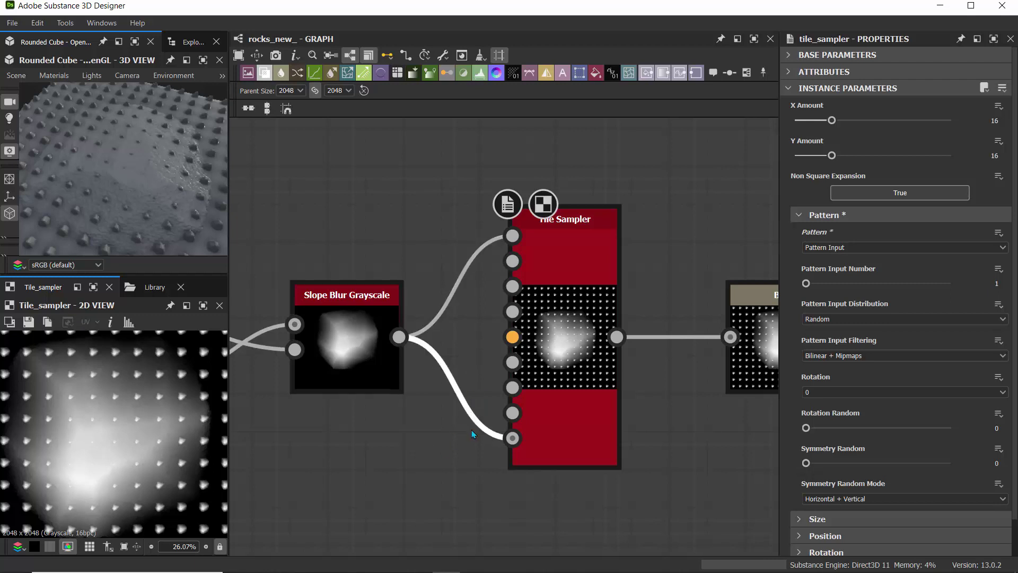
{"action": "key", "text": "Delete"}
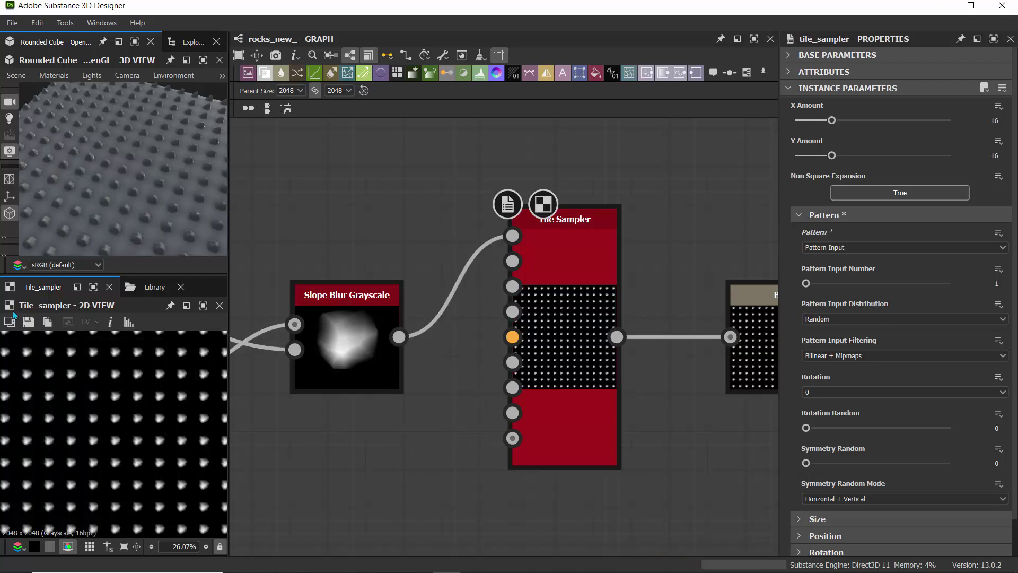
- Edit the 3D view's default material, set its Height Scale to 0.72, and inspect the tiled rocks
{"action": "scroll", "coordinate": [143, 168], "scroll_direction": "up", "scroll_amount": 3}
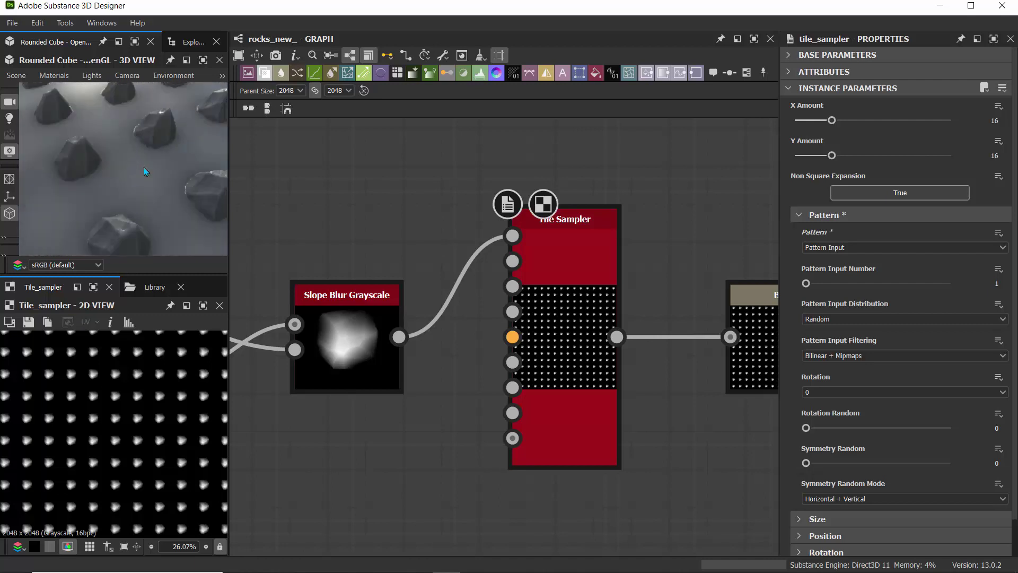
{"action": "left_click_drag", "start_coordinate": [142, 173], "coordinate": [117, 136]}
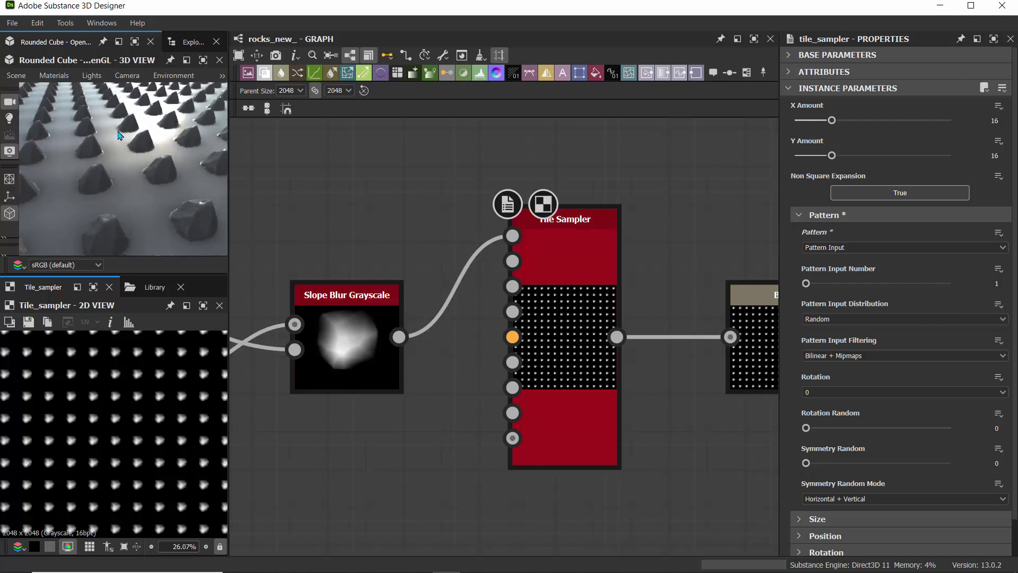
{"action": "left_click", "coordinate": [51, 77]}
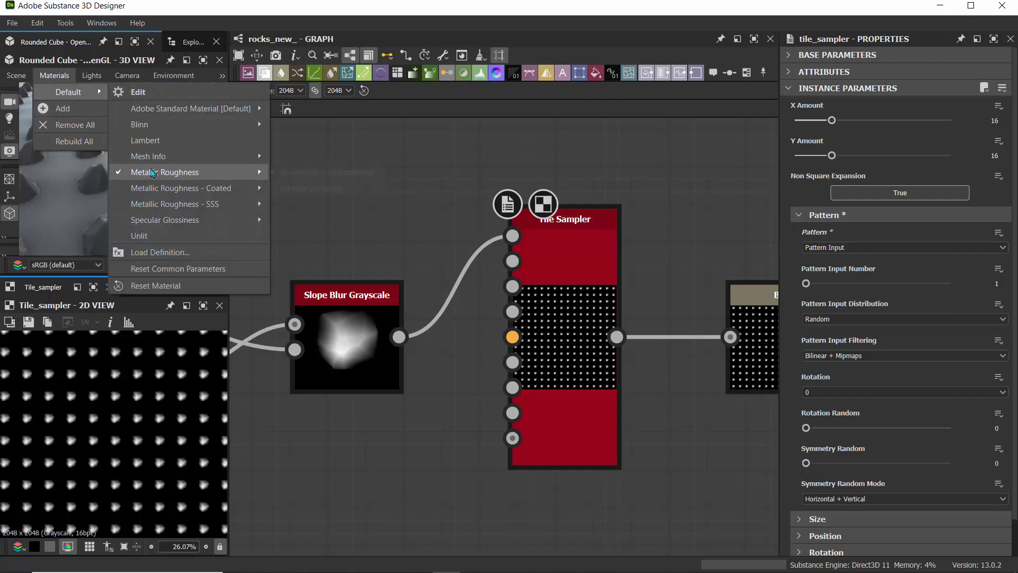
{"action": "mouse_move", "coordinate": [154, 173]}
{"action": "left_click", "coordinate": [300, 176]}
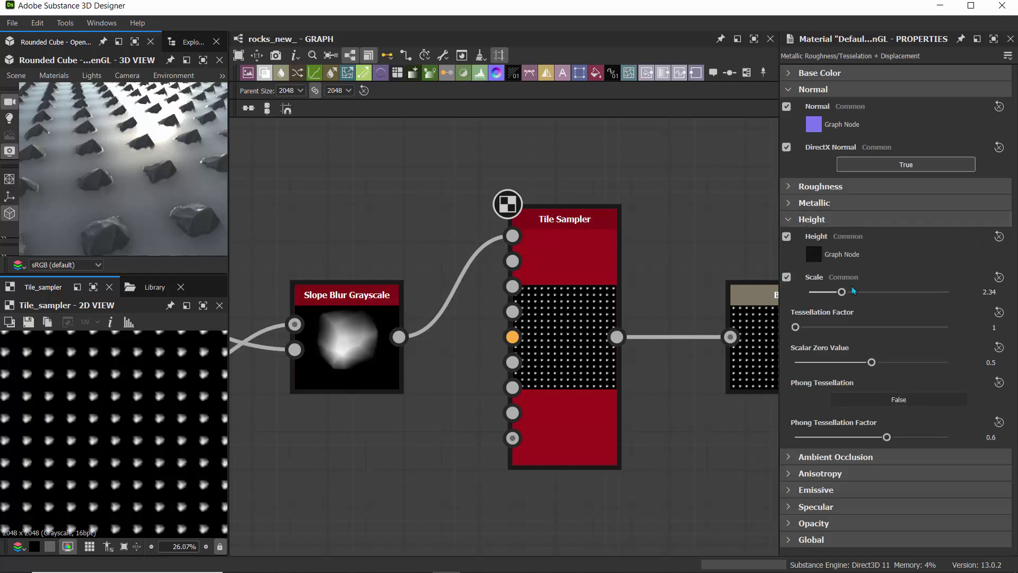
{"action": "left_click_drag", "start_coordinate": [842, 293], "coordinate": [820, 295]}
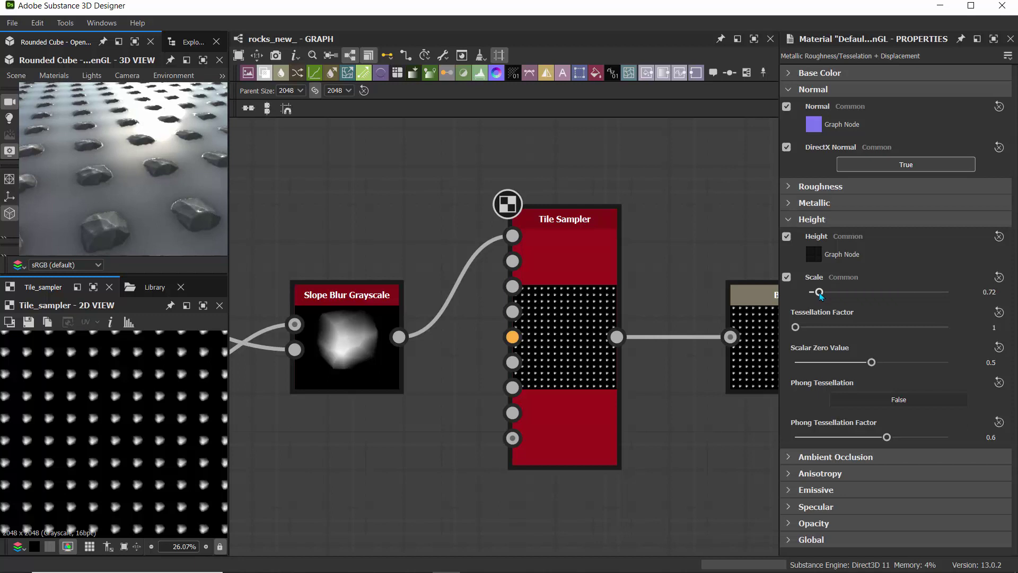
{"action": "left_click_drag", "start_coordinate": [97, 182], "coordinate": [111, 212]}
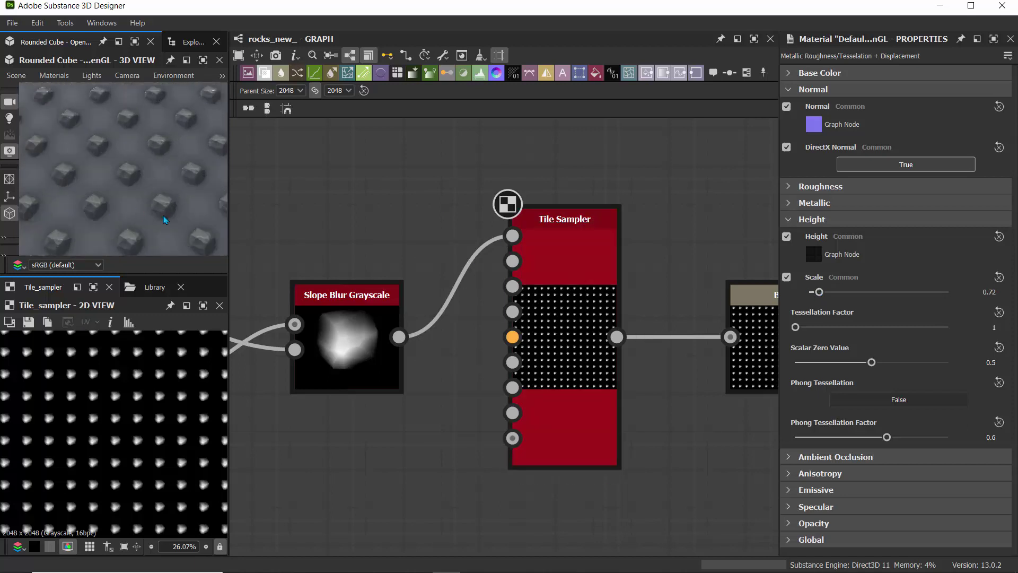
- Set the Tile Sampler's Scale to 4.52 in its Size parameters and inspect the enlarged rocks in 3D
{"action": "left_click_drag", "start_coordinate": [578, 275], "coordinate": [588, 276]}
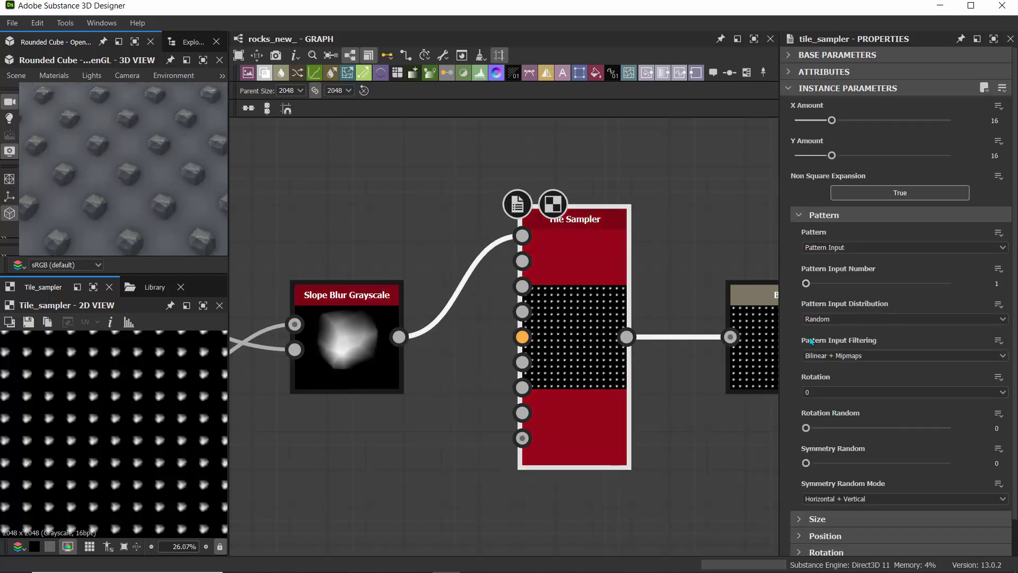
{"action": "scroll", "coordinate": [800, 326], "scroll_direction": "down", "scroll_amount": 2}
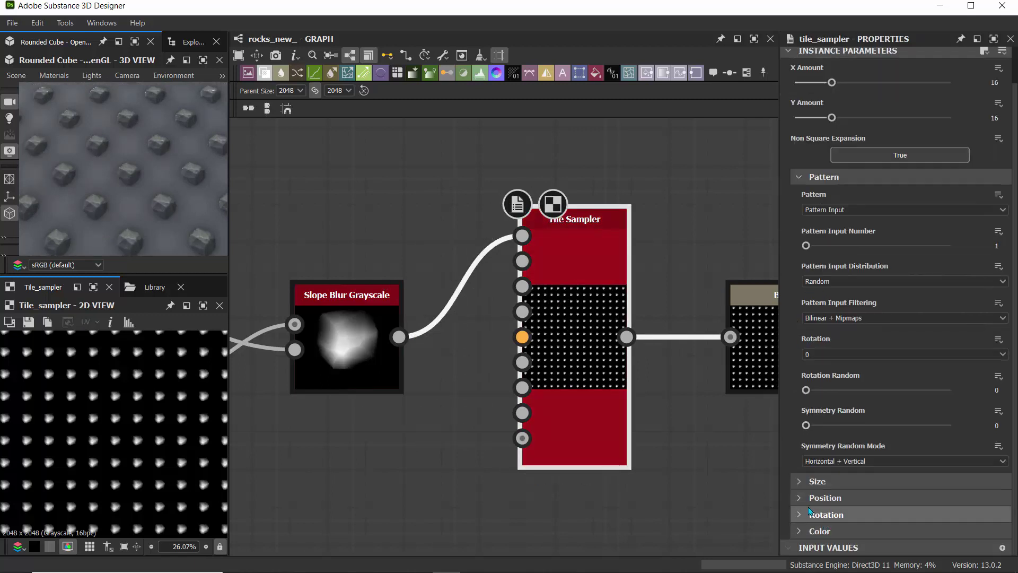
{"action": "left_click", "coordinate": [801, 481]}
{"action": "scroll", "coordinate": [797, 419], "scroll_direction": "down", "scroll_amount": 4}
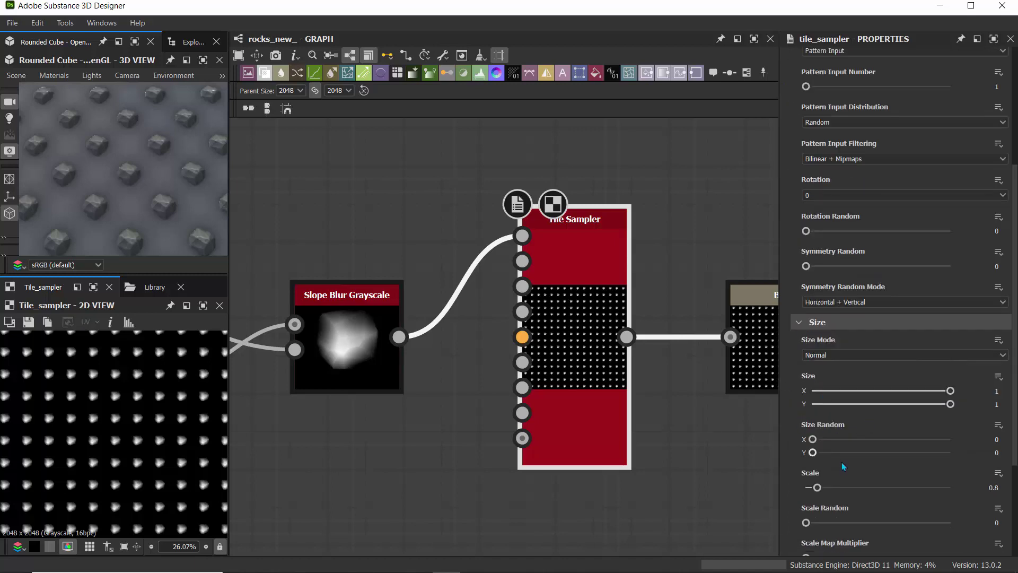
{"action": "scroll", "coordinate": [830, 475], "scroll_direction": "down", "scroll_amount": 2}
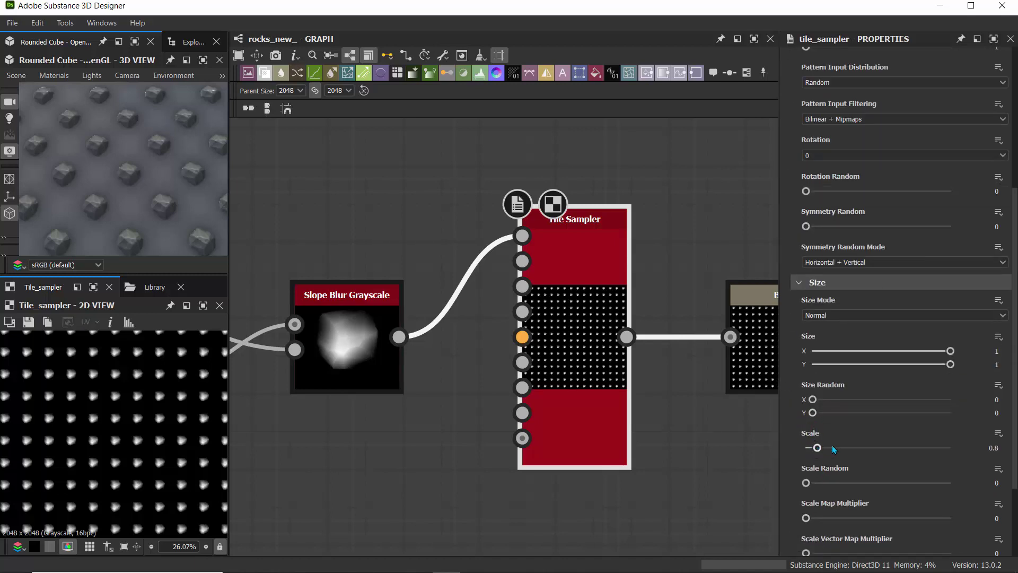
{"action": "left_click_drag", "start_coordinate": [834, 449], "coordinate": [870, 450]}
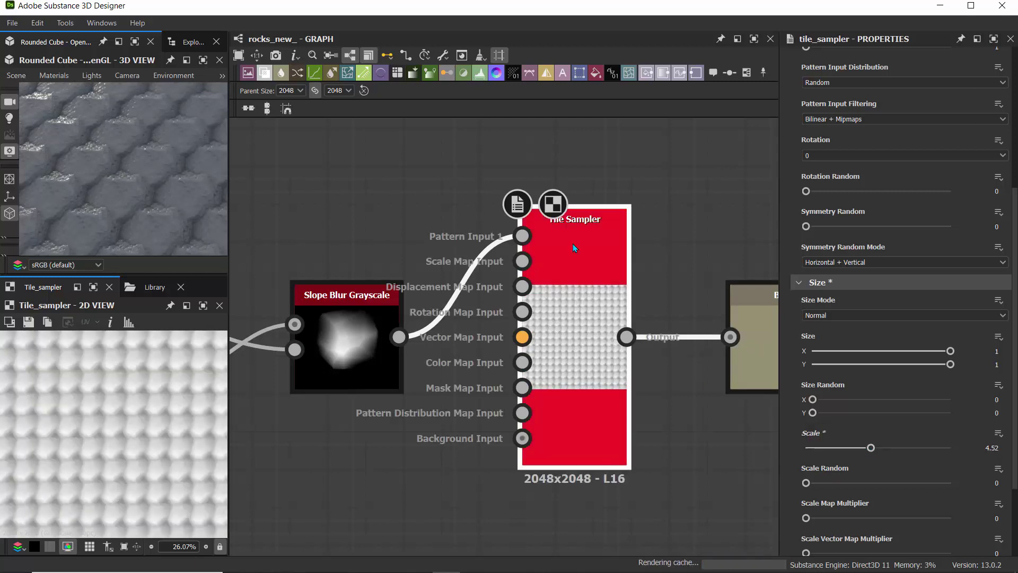
{"action": "scroll", "coordinate": [77, 171], "scroll_direction": "down", "scroll_amount": 4}
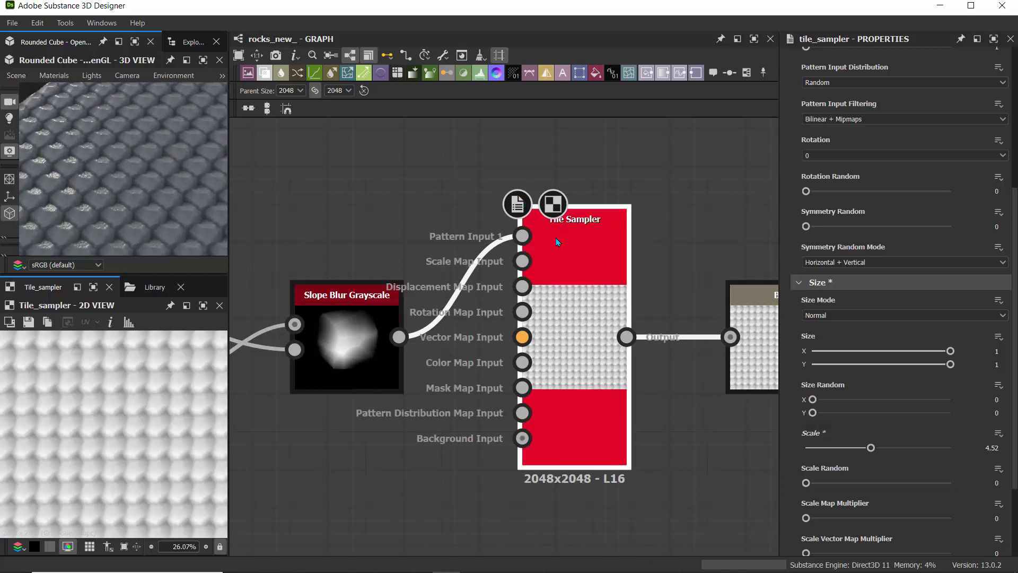
- Set both the X Amount and Y Amount of the Tile Sampler to 12 and inspect the cube in 3D
{"action": "scroll", "coordinate": [874, 206], "scroll_direction": "up", "scroll_amount": 4}
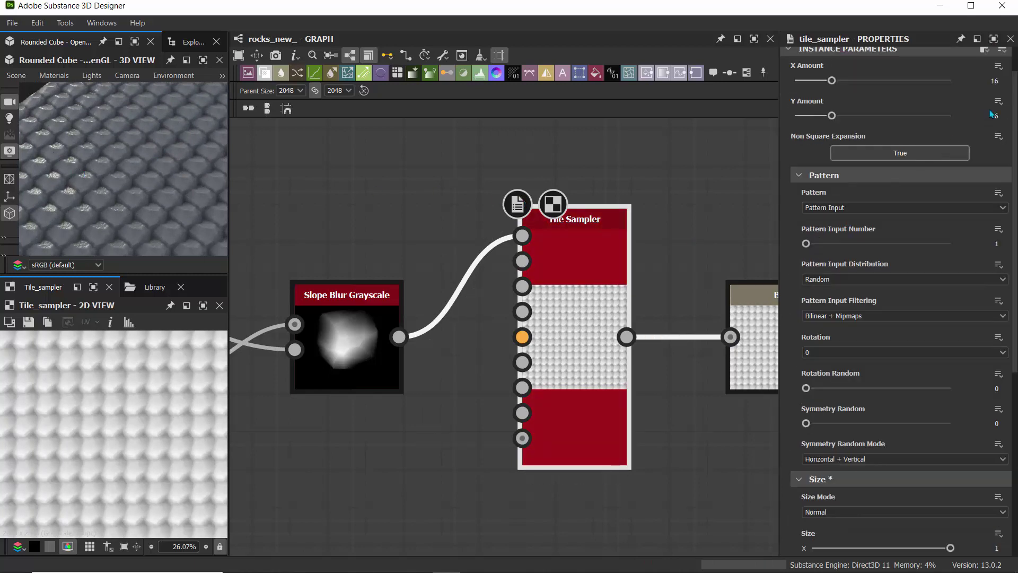
{"action": "left_click", "coordinate": [984, 78]}
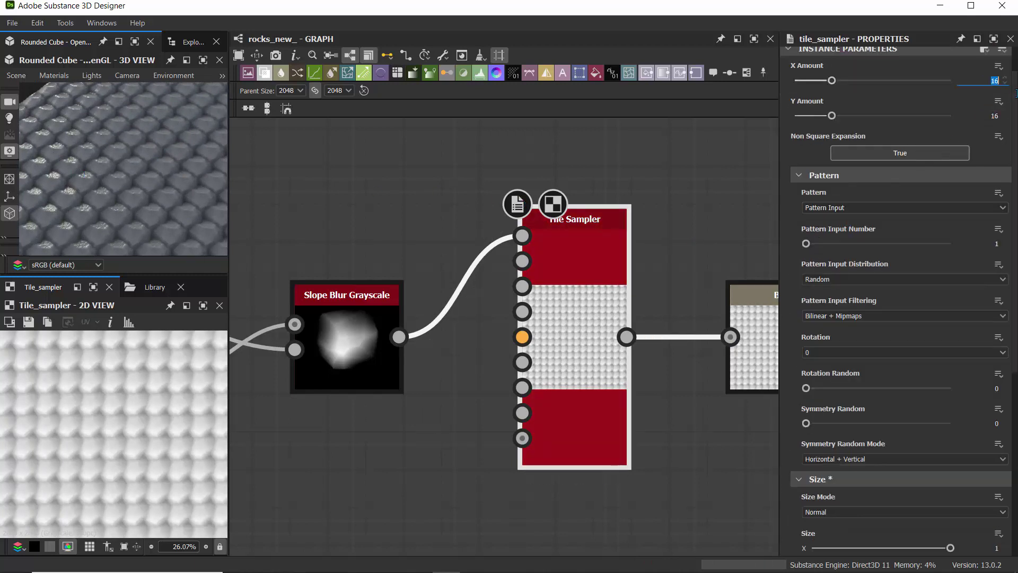
{"action": "key", "text": "Tab"}
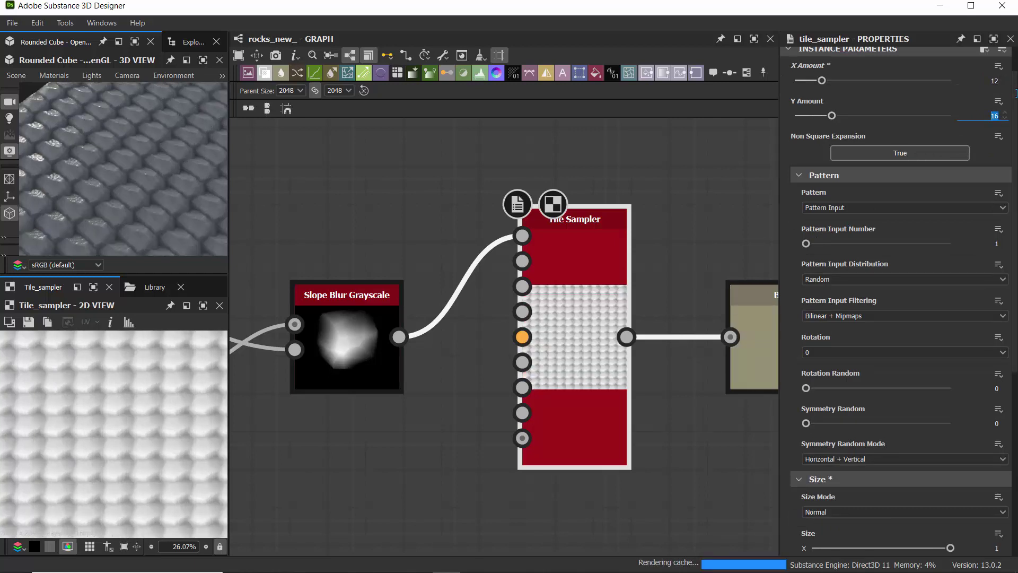
{"action": "type", "text": "12"}
{"action": "key", "text": "Return"}
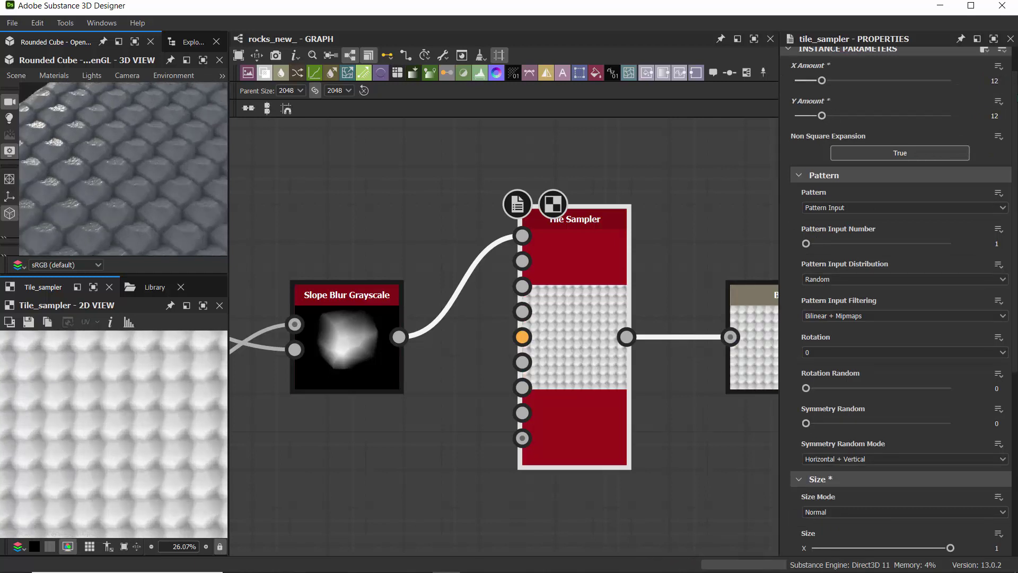
{"action": "scroll", "coordinate": [57, 185], "scroll_direction": "down", "scroll_amount": 5}
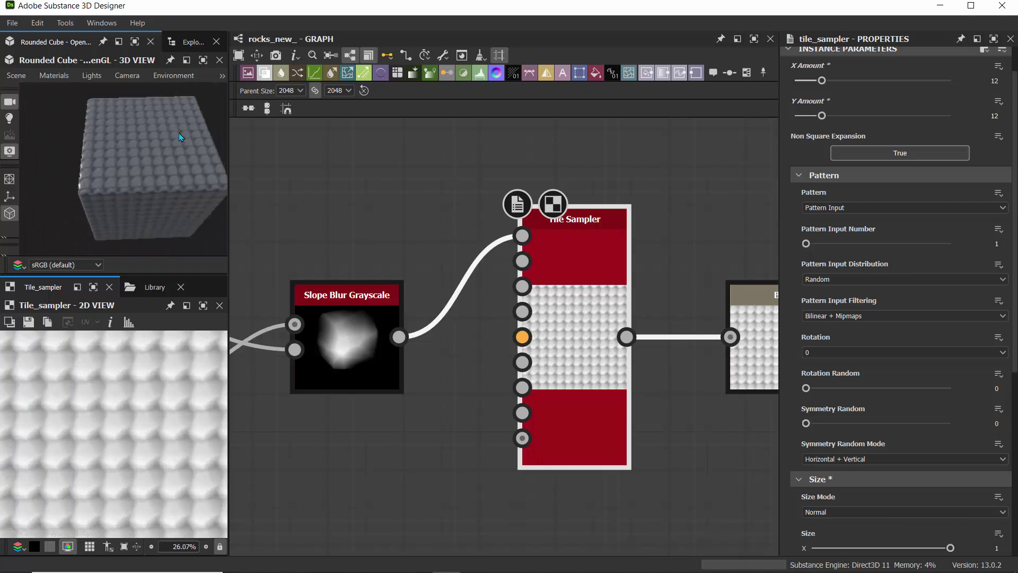
{"action": "left_click_drag", "start_coordinate": [106, 159], "coordinate": [130, 145]}
{"action": "scroll", "coordinate": [115, 183], "scroll_direction": "up", "scroll_amount": 6}
- Set the Tile Sampler's Size Random to 0.45 in X and 0.28 in Y, and its Scale Random to 0.31
{"action": "scroll", "coordinate": [826, 324], "scroll_direction": "down", "scroll_amount": 6}
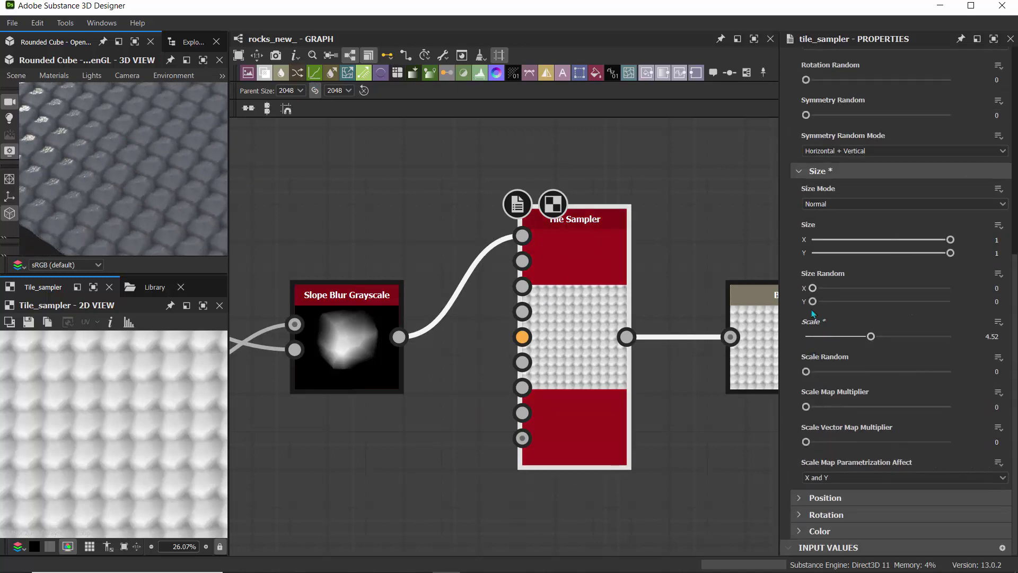
{"action": "left_click_drag", "start_coordinate": [813, 288], "coordinate": [851, 302]}
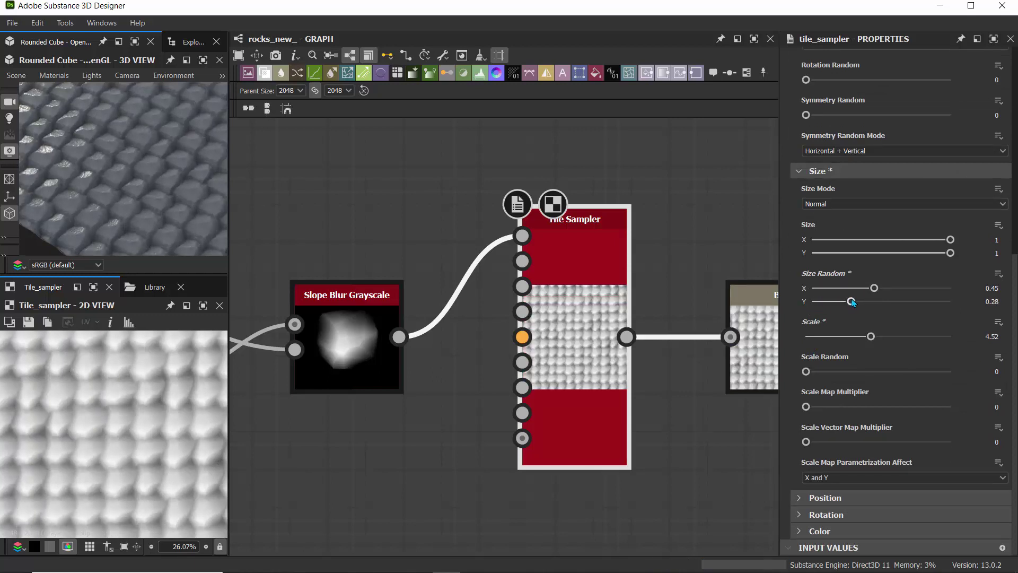
{"action": "left_click_drag", "start_coordinate": [813, 372], "coordinate": [850, 366]}
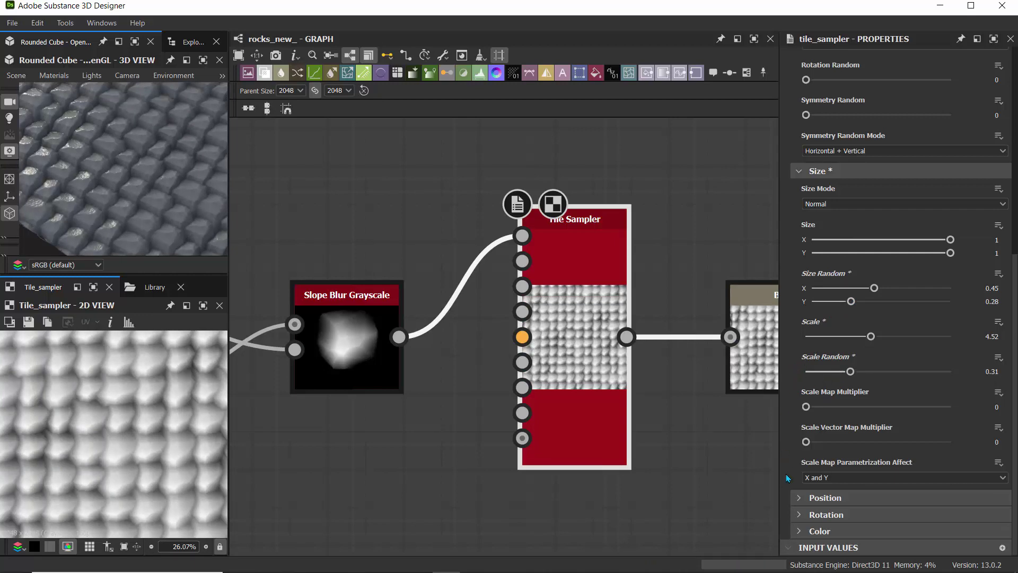
- Set the Tile Sampler's Position Random to 10 and Offset to 0.25, and inspect the scattered rocks in 3D
{"action": "left_click", "coordinate": [802, 497]}
{"action": "scroll", "coordinate": [803, 403], "scroll_direction": "down", "scroll_amount": 5}
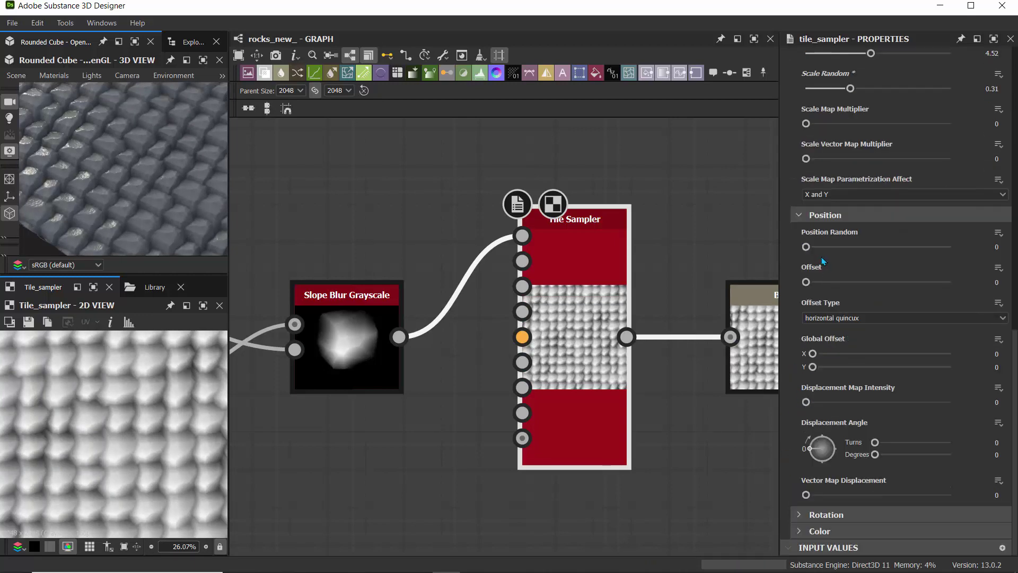
{"action": "left_click_drag", "start_coordinate": [805, 247], "coordinate": [952, 247]}
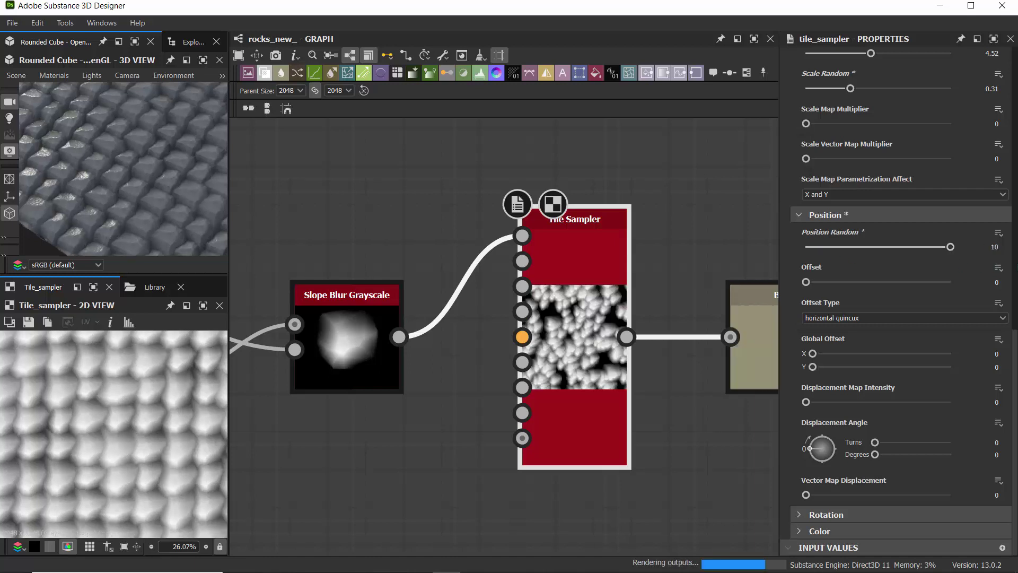
{"action": "left_click_drag", "start_coordinate": [806, 282], "coordinate": [843, 282]}
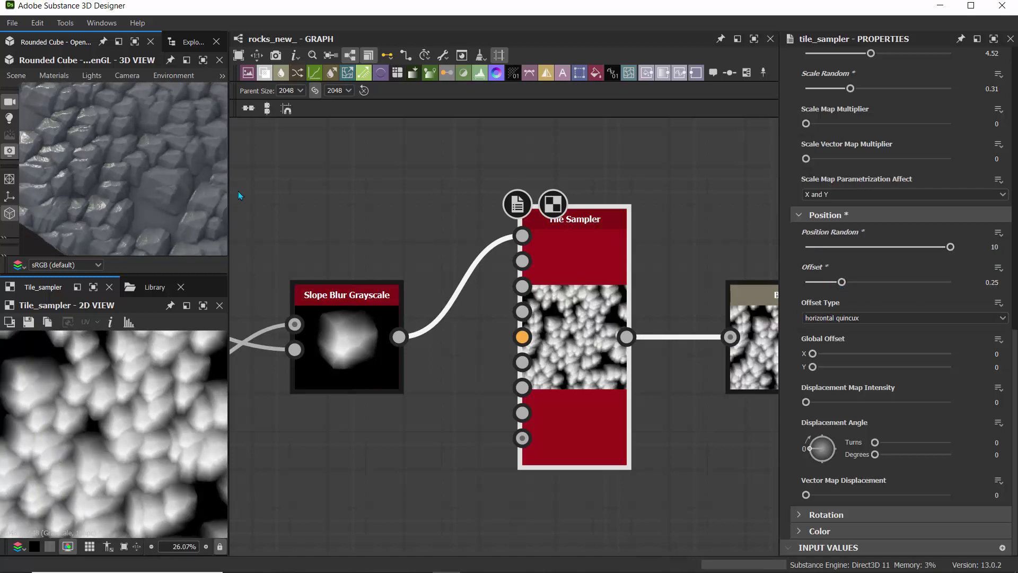
{"action": "scroll", "coordinate": [132, 183], "scroll_direction": "down", "scroll_amount": 5}
{"action": "left_click_drag", "start_coordinate": [131, 183], "coordinate": [92, 164]}
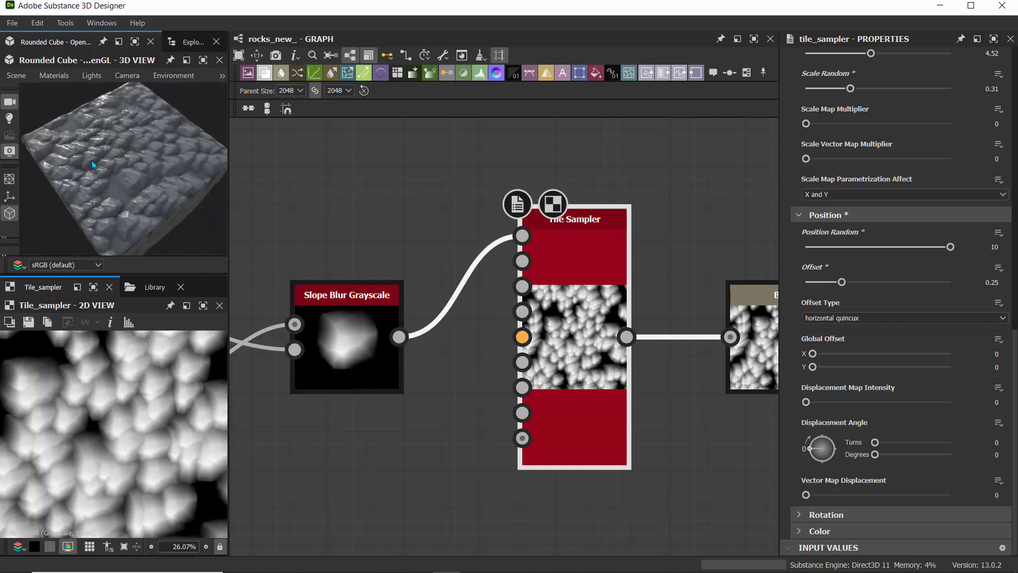
{"action": "scroll", "coordinate": [92, 167], "scroll_direction": "up", "scroll_amount": 5}
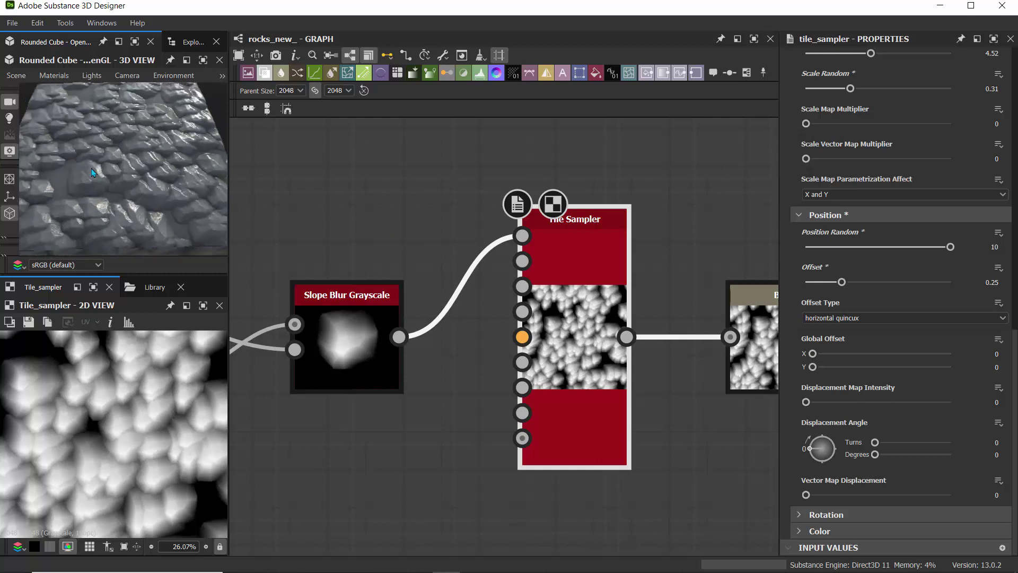
{"action": "scroll", "coordinate": [97, 170], "scroll_direction": "up", "scroll_amount": 5}
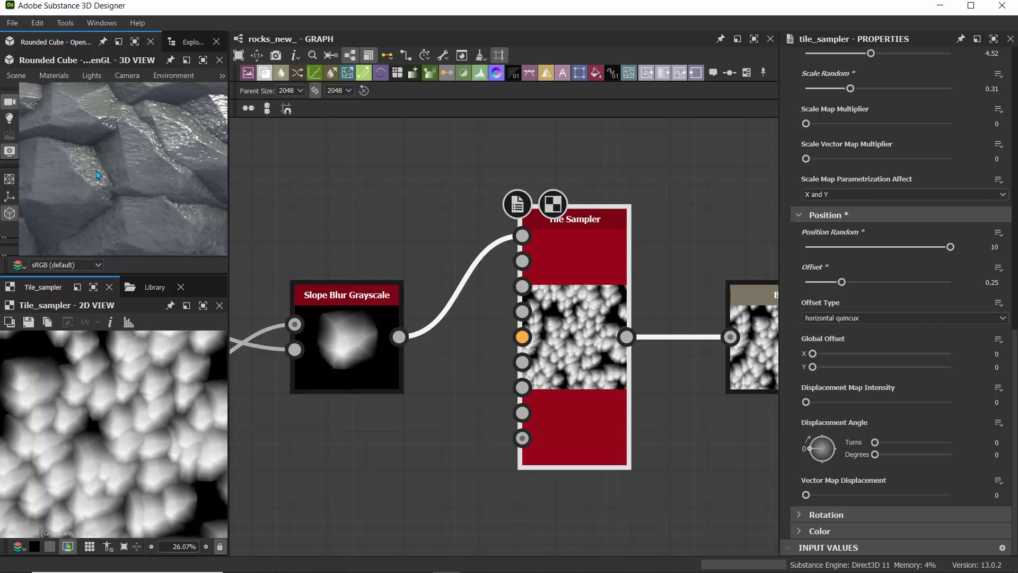
{"action": "scroll", "coordinate": [96, 173], "scroll_direction": "down", "scroll_amount": 5}
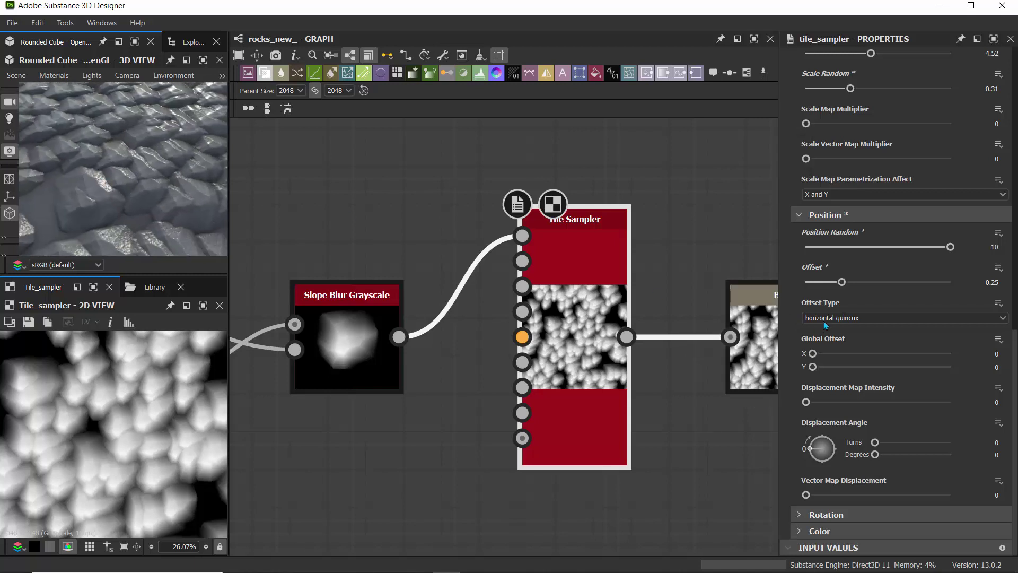
- Set the Tile Sampler's Rotation Random to 1
{"action": "left_click", "coordinate": [798, 514]}
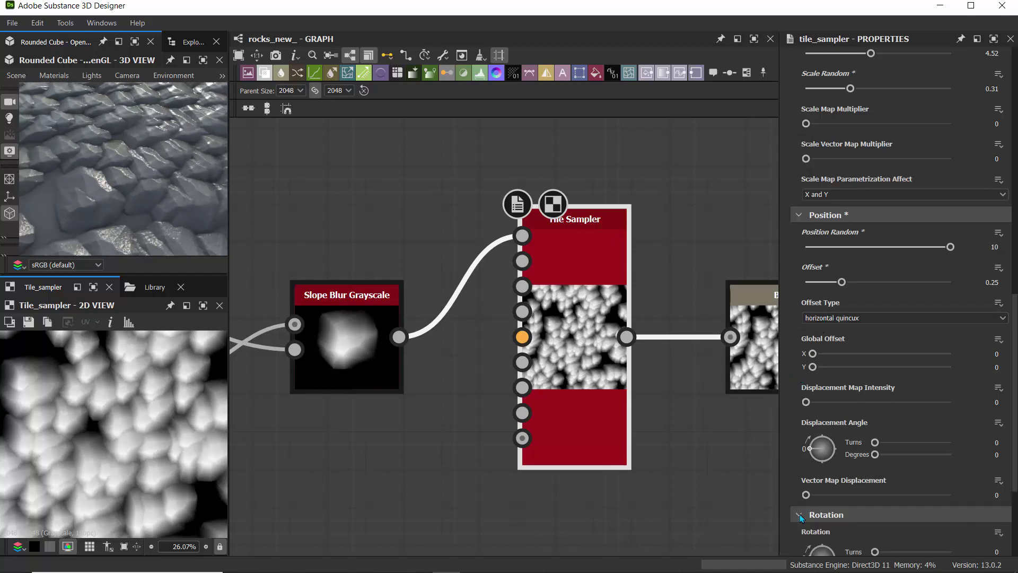
{"action": "scroll", "coordinate": [817, 451], "scroll_direction": "down", "scroll_amount": 3}
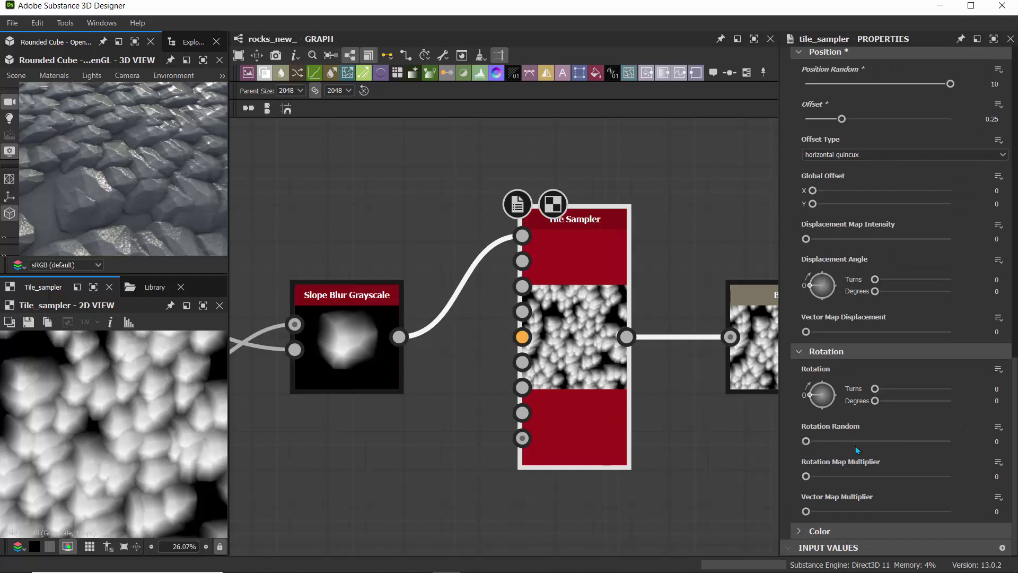
{"action": "left_click_drag", "start_coordinate": [831, 443], "coordinate": [950, 441]}
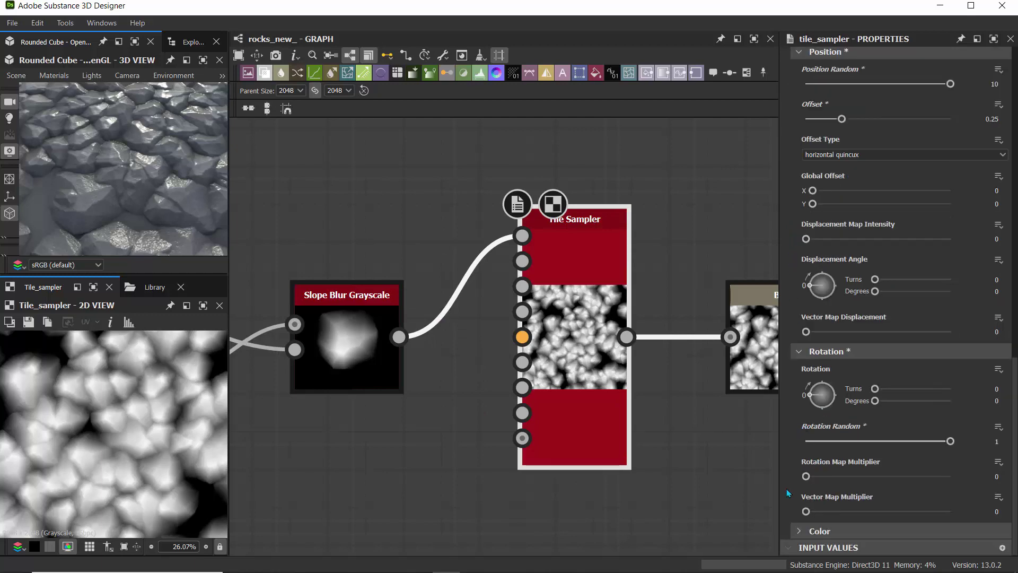
- Set the Tile Sampler's Mask Random to 0.19 and look through its remaining Color parameters
{"action": "left_click", "coordinate": [798, 529]}
{"action": "scroll", "coordinate": [799, 467], "scroll_direction": "down", "scroll_amount": 8}
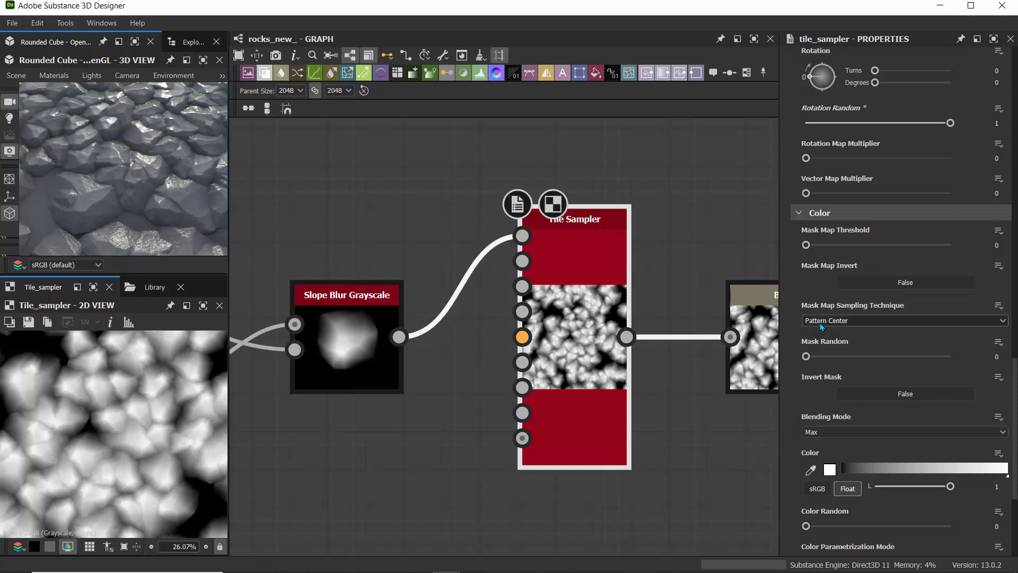
{"action": "scroll", "coordinate": [810, 408], "scroll_direction": "down", "scroll_amount": 1}
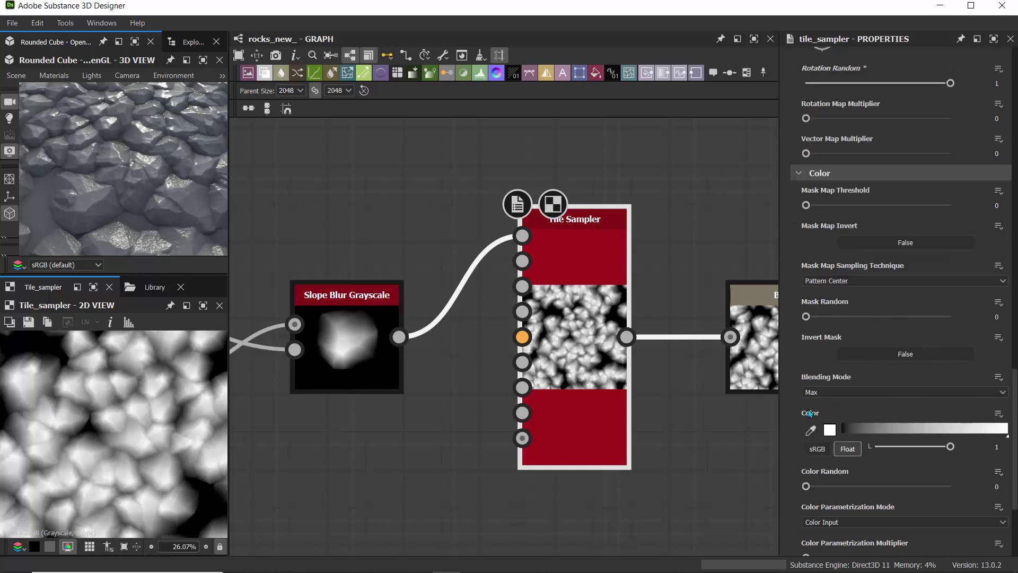
{"action": "mouse_move", "coordinate": [816, 318]}
{"action": "left_mouse_down"}
{"action": "mouse_move", "coordinate": [849, 323]}
{"action": "mouse_move", "coordinate": [834, 320]}
{"action": "left_mouse_up"}
{"action": "scroll", "coordinate": [566, 297], "scroll_direction": "down", "scroll_amount": 3}
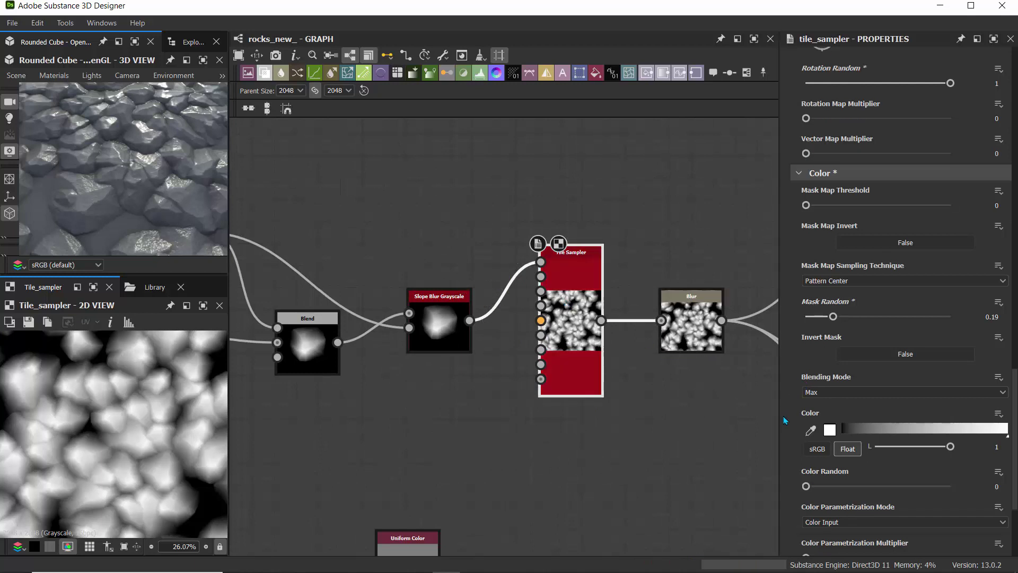
{"action": "scroll", "coordinate": [784, 420], "scroll_direction": "down", "scroll_amount": 5}
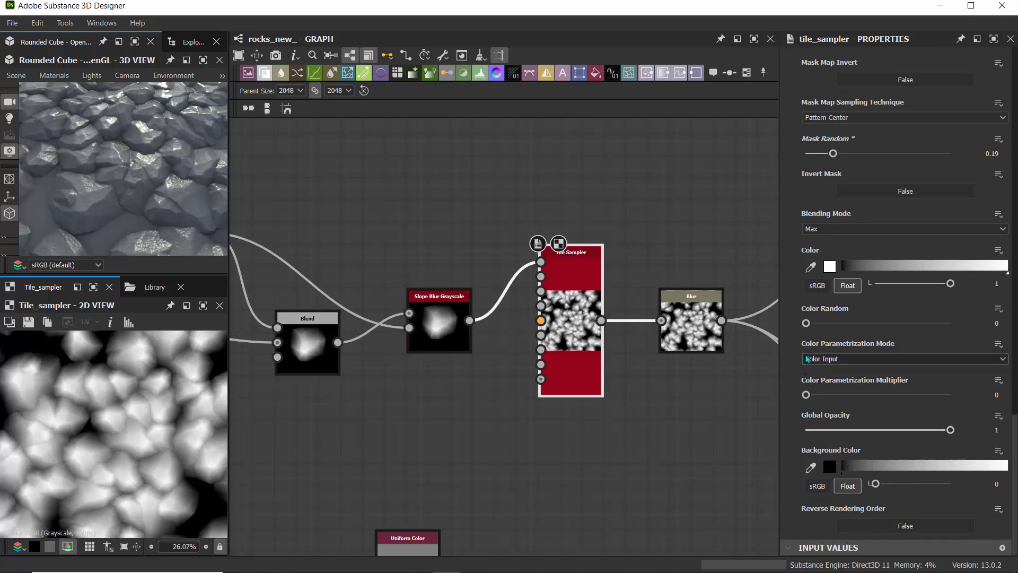
{"action": "scroll", "coordinate": [796, 314], "scroll_direction": "up", "scroll_amount": 1}
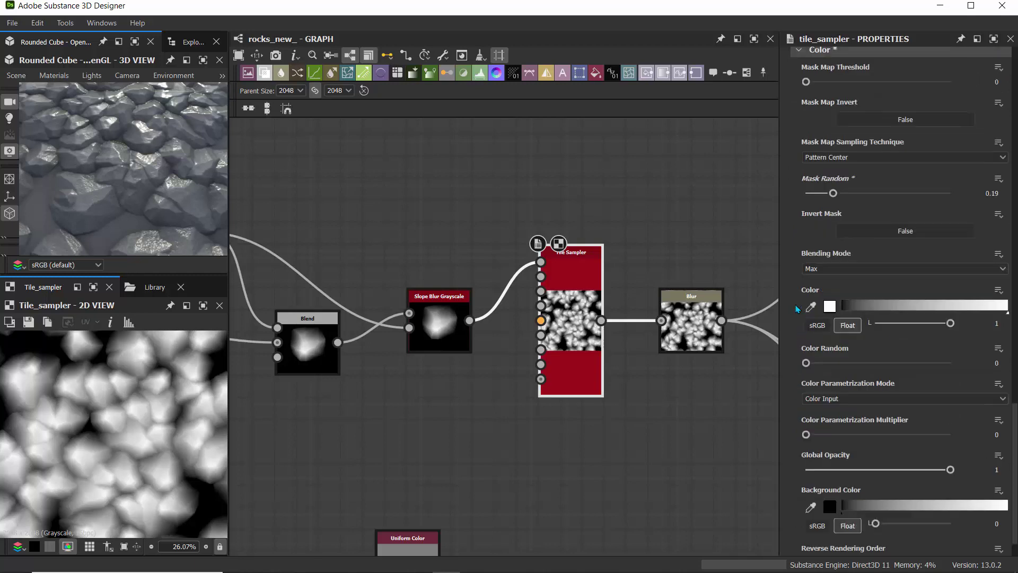
{"action": "scroll", "coordinate": [794, 265], "scroll_direction": "down", "scroll_amount": 1}
{"action": "scroll", "coordinate": [793, 246], "scroll_direction": "up", "scroll_amount": 1}
{"action": "scroll", "coordinate": [797, 240], "scroll_direction": "down", "scroll_amount": 1}
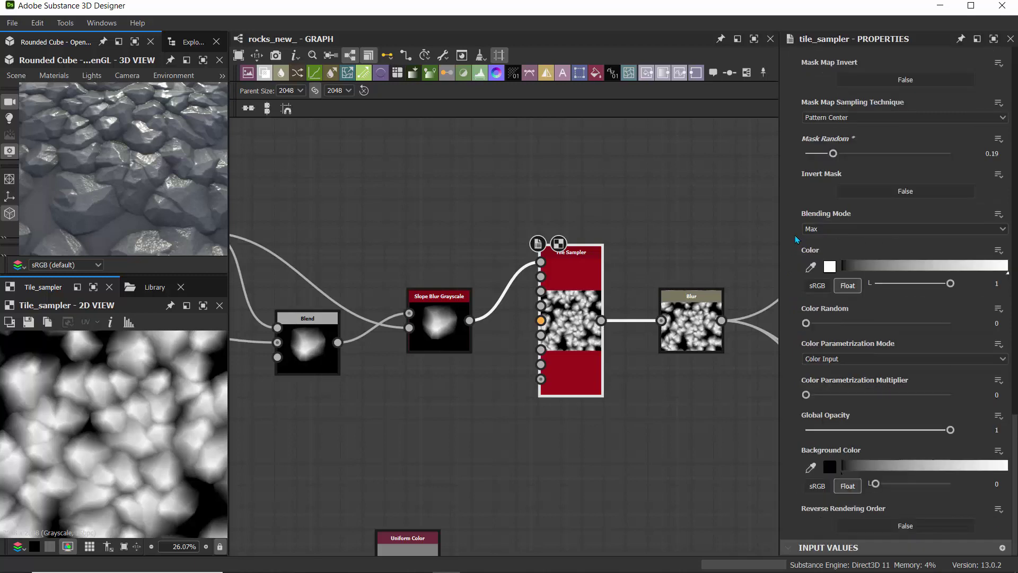
{"action": "scroll", "coordinate": [796, 239], "scroll_direction": "up", "scroll_amount": 2}
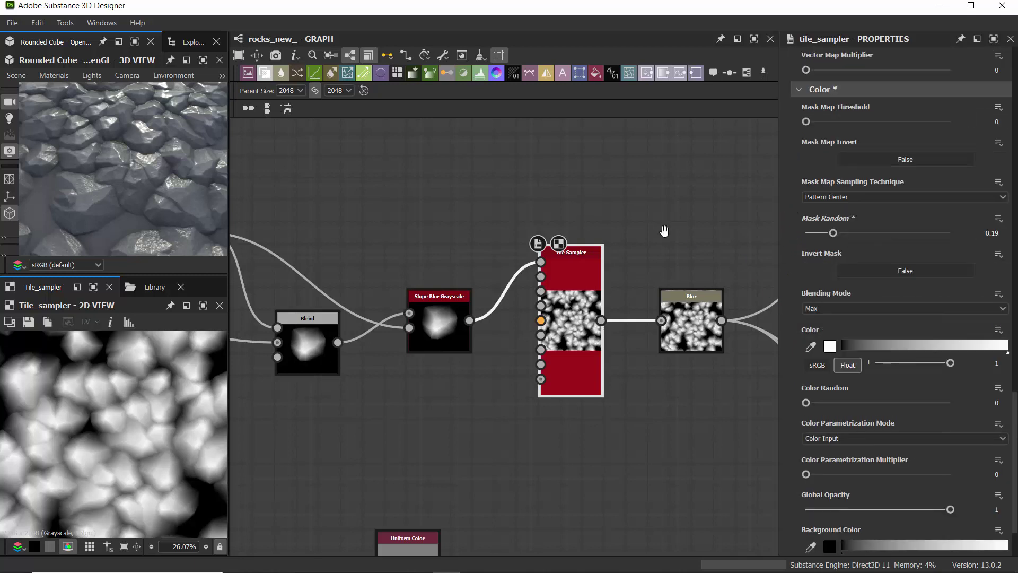
- Switch the Normal node's Normal Format to OpenGL and inspect the resulting normal map
{"action": "middle_click_drag", "start_coordinate": [664, 231], "coordinate": [657, 252]}
{"action": "scroll", "coordinate": [478, 373], "scroll_direction": "down", "scroll_amount": 3}
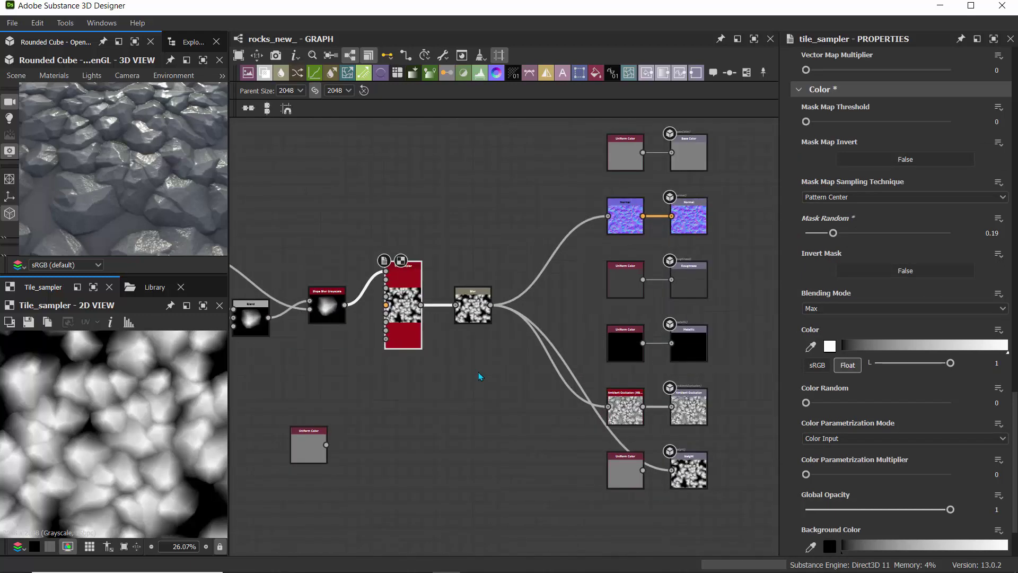
{"action": "left_click", "coordinate": [633, 226]}
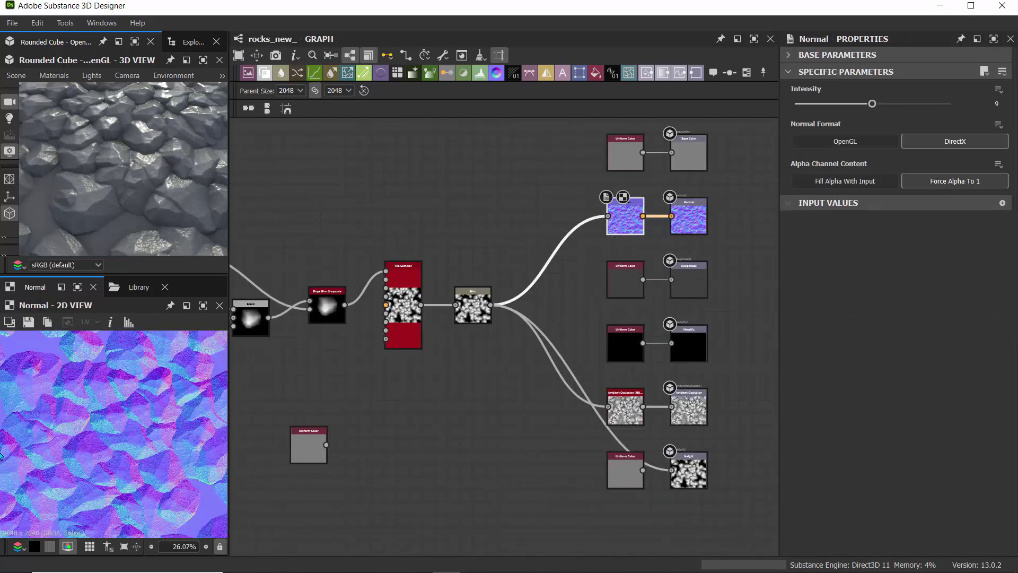
{"action": "left_click", "coordinate": [844, 141]}
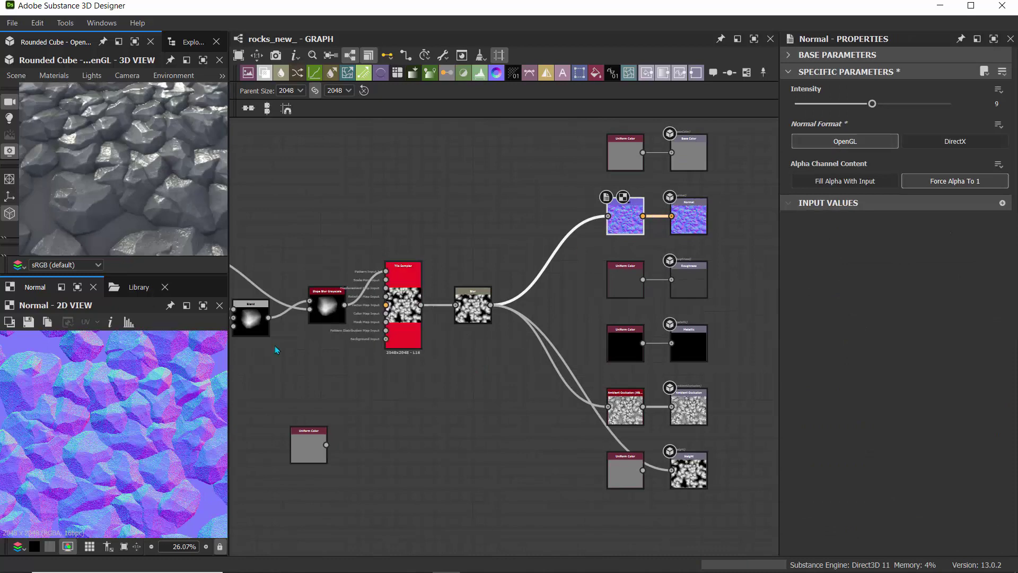
{"action": "scroll", "coordinate": [98, 412], "scroll_direction": "up", "scroll_amount": 3}
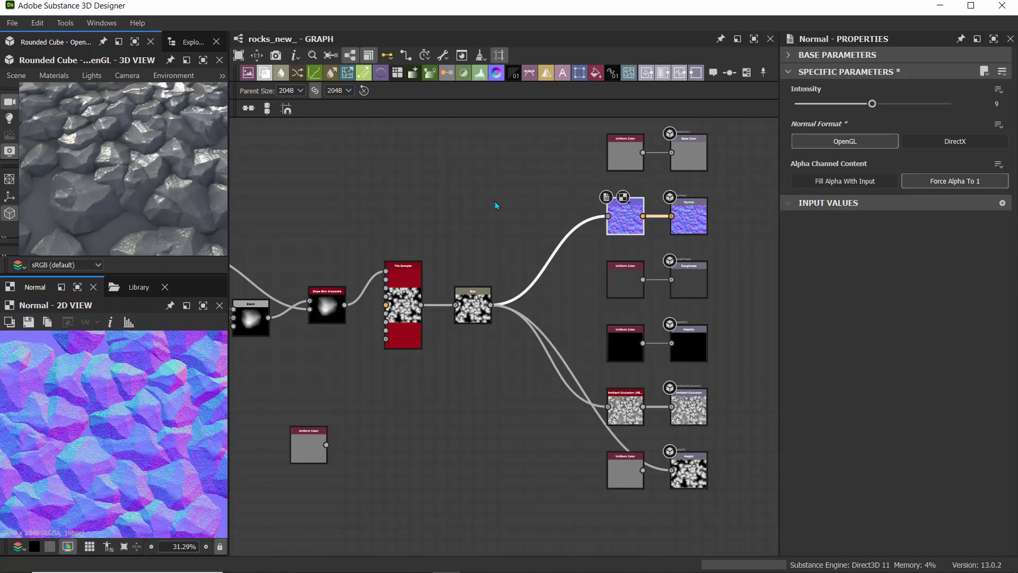
- Set the Intensity of the Slope Blur Grayscale node after the subtracting Blend to 0.014
{"action": "middle_click_drag", "start_coordinate": [255, 249], "coordinate": [507, 249]}
{"action": "middle_click_drag", "start_coordinate": [378, 247], "coordinate": [435, 276]}
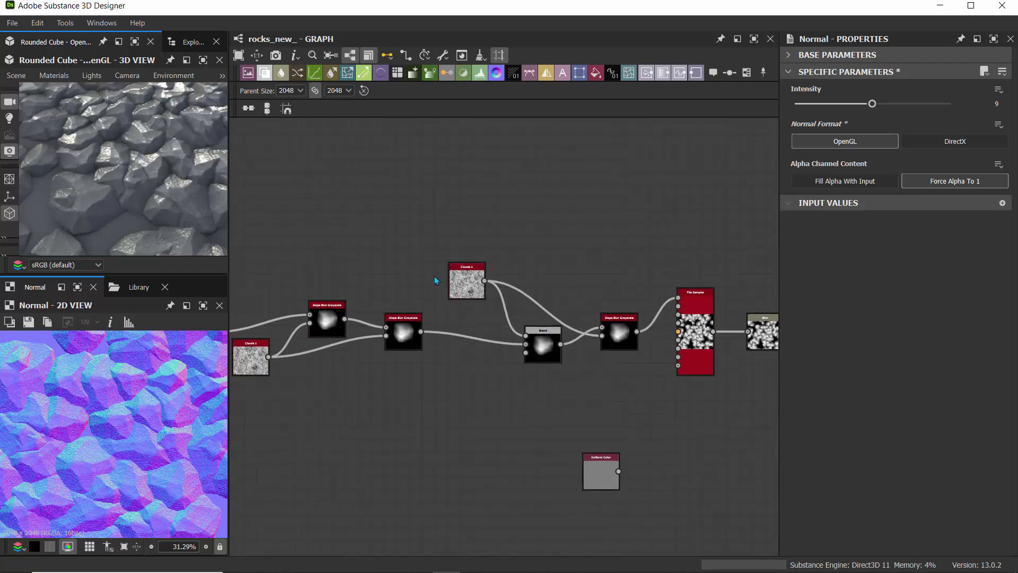
{"action": "scroll", "coordinate": [434, 275], "scroll_direction": "up", "scroll_amount": 5}
{"action": "left_click", "coordinate": [422, 262]}
{"action": "scroll", "coordinate": [346, 260], "scroll_direction": "down", "scroll_amount": 3}
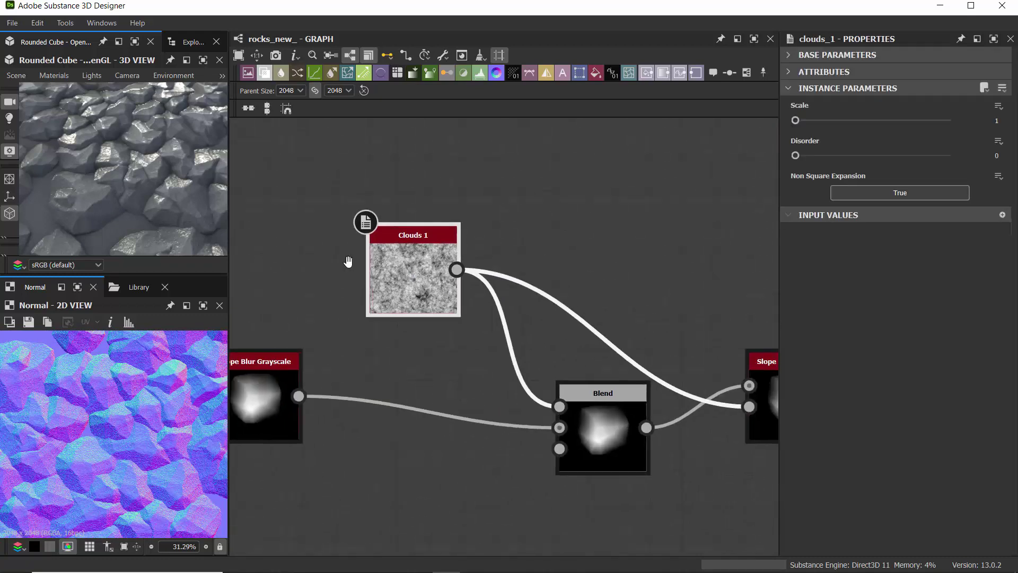
{"action": "middle_click_drag", "start_coordinate": [346, 260], "coordinate": [230, 129]}
{"action": "left_click", "coordinate": [487, 319]}
{"action": "left_click", "coordinate": [639, 300]}
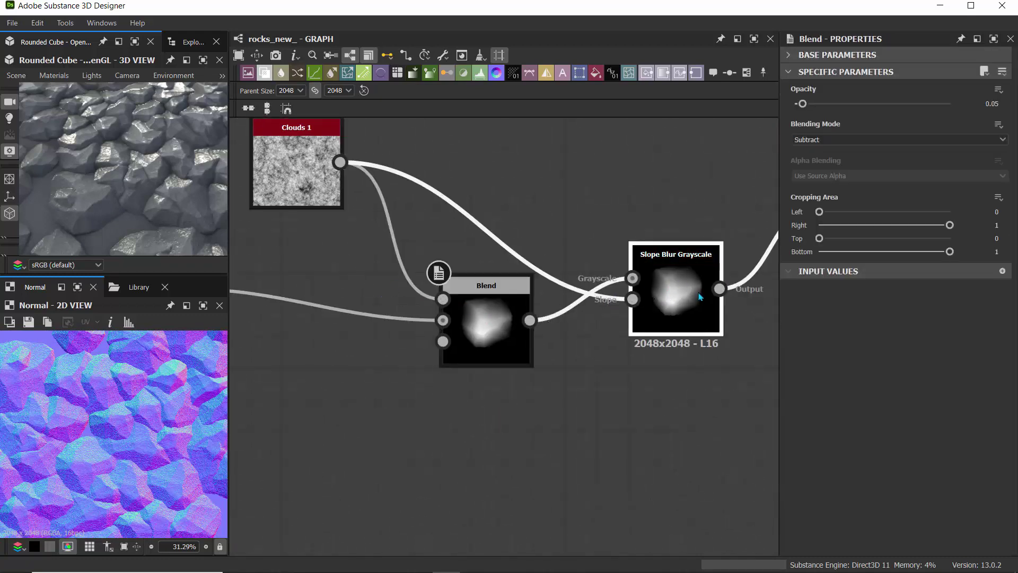
{"action": "left_click", "coordinate": [984, 155]}
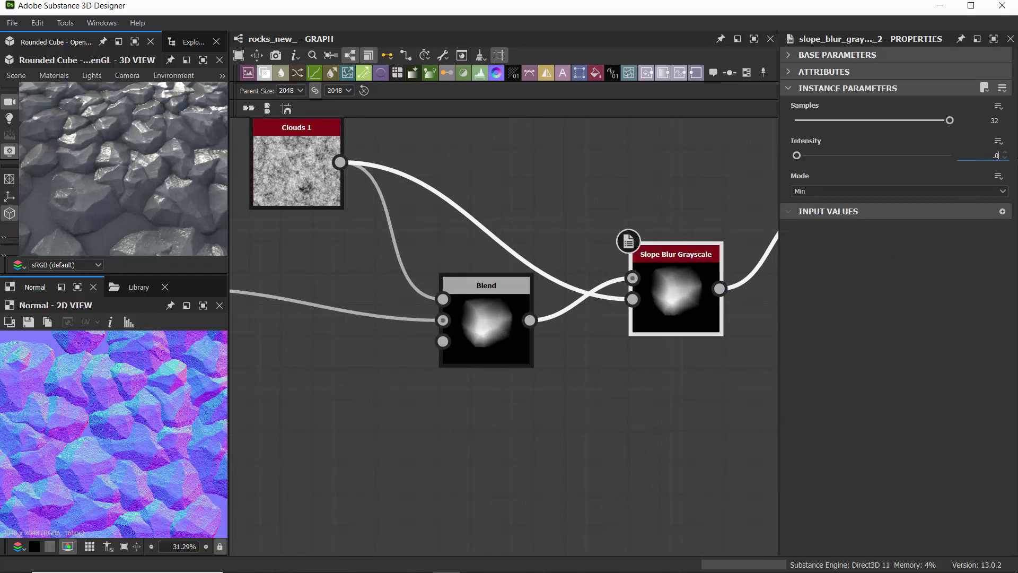
{"action": "key", "text": "Return"}
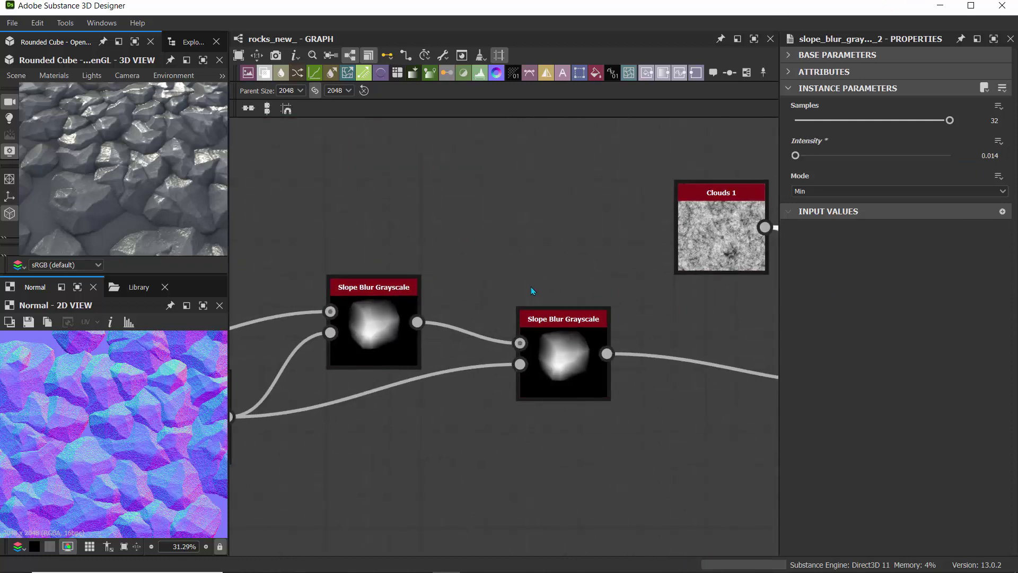
- Check the parameters of the two earlier Slope Blur Grayscale nodes and examine the rock surface up close in 3D
{"action": "left_click", "coordinate": [565, 357]}
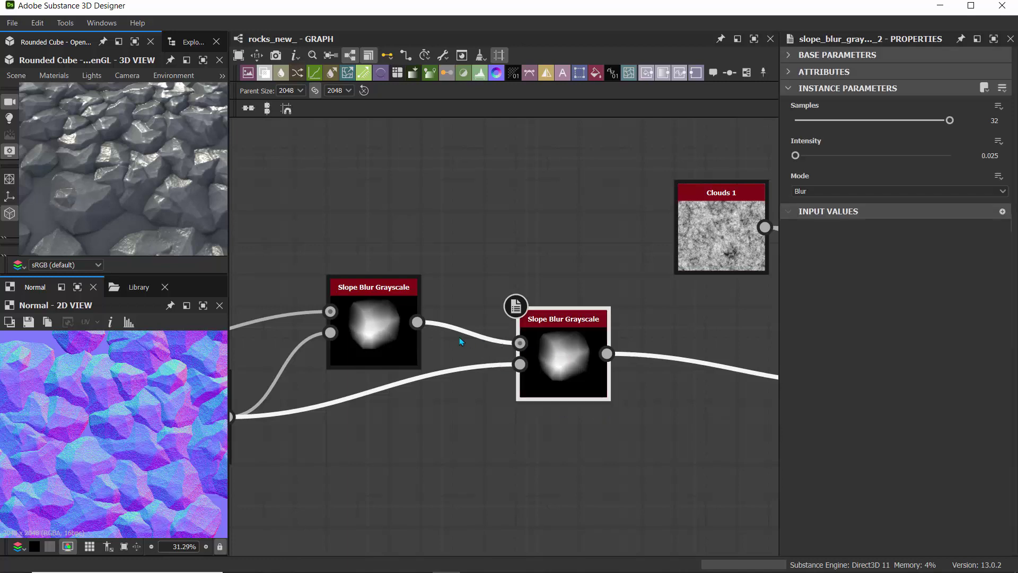
{"action": "left_click", "coordinate": [374, 333]}
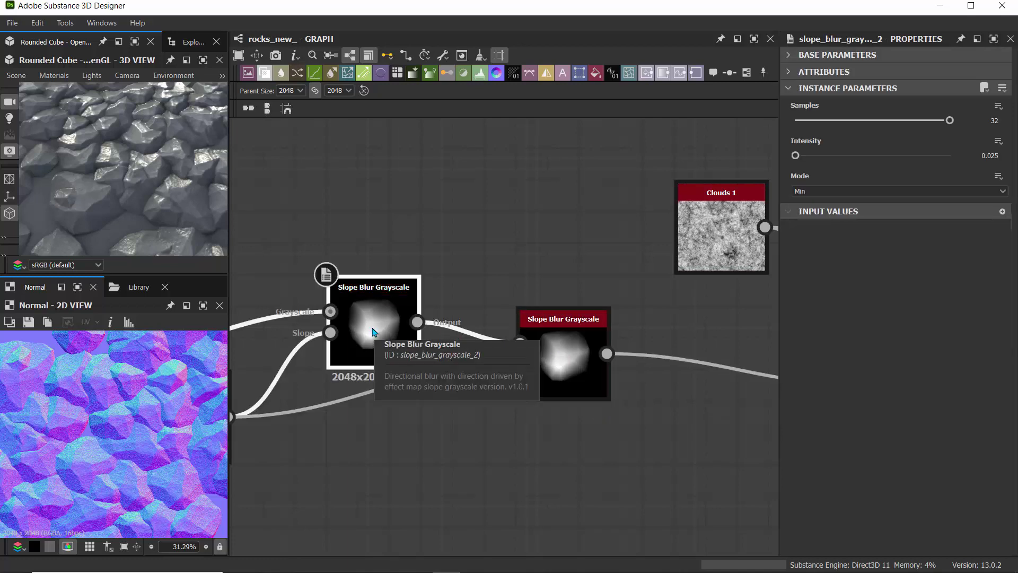
{"action": "scroll", "coordinate": [129, 217], "scroll_direction": "up", "scroll_amount": 5}
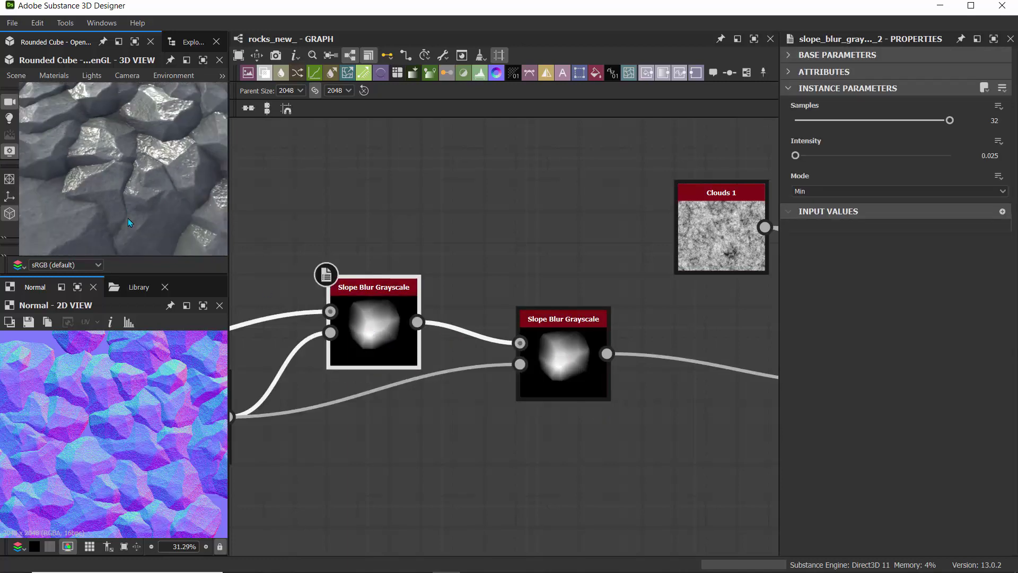
{"action": "scroll", "coordinate": [128, 218], "scroll_direction": "down", "scroll_amount": 6}
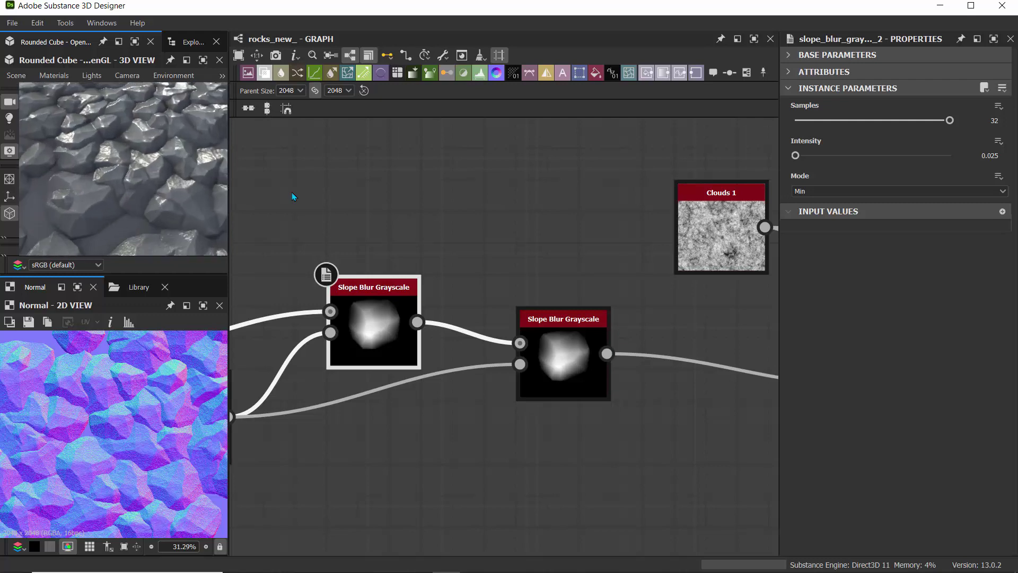
- Try a Scale of 51 on the Cells 1 node and inspect its effect on the rocks in 3D
{"action": "scroll", "coordinate": [292, 197], "scroll_direction": "down", "scroll_amount": 3}
{"action": "middle_click_drag", "start_coordinate": [341, 200], "coordinate": [573, 294]}
{"action": "left_click", "coordinate": [522, 228]}
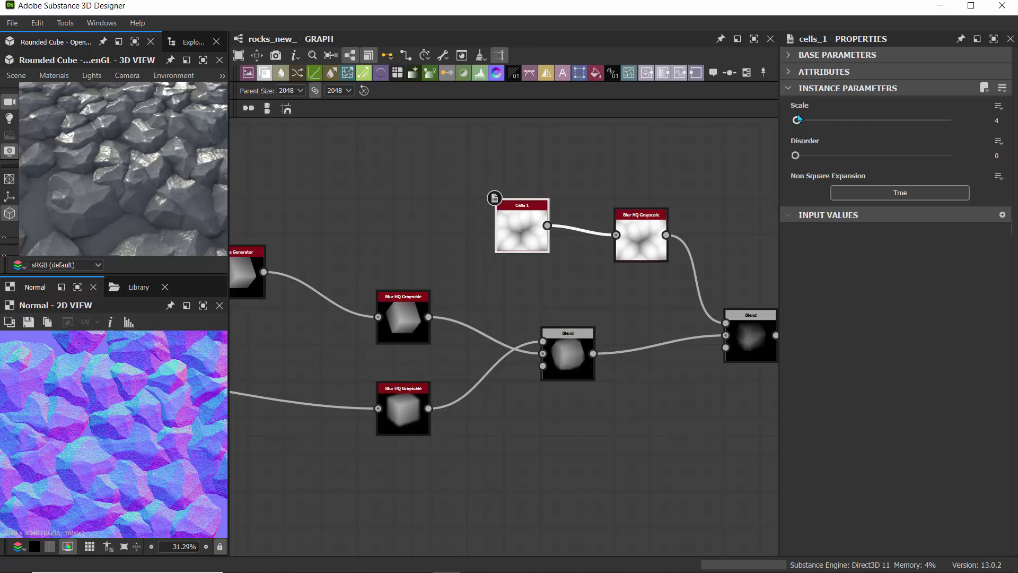
{"action": "left_click_drag", "start_coordinate": [798, 121], "coordinate": [826, 121]}
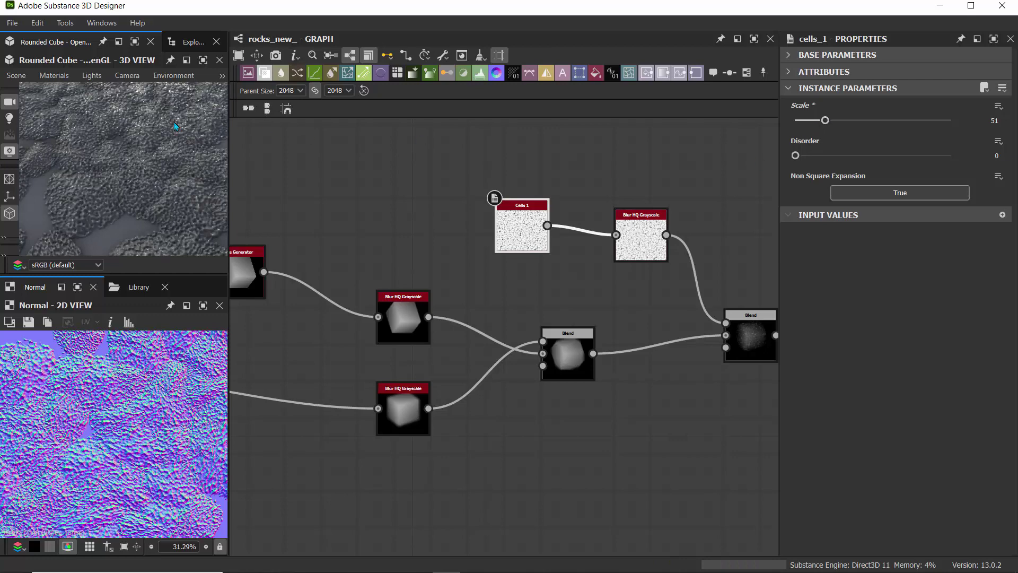
{"action": "left_click_drag", "start_coordinate": [87, 167], "coordinate": [102, 168]}
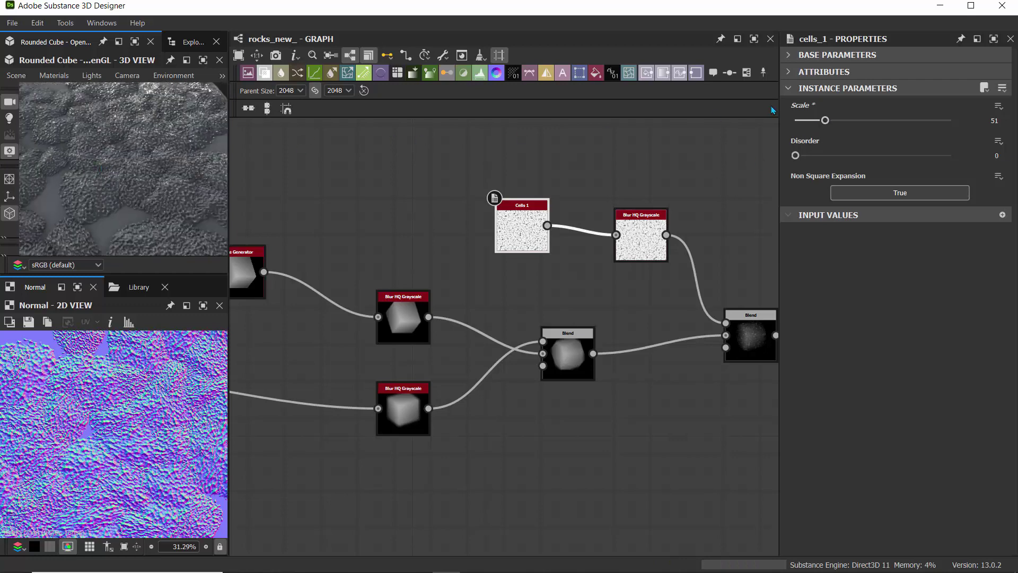
- Try a Scale of 15 on the Cells 1 node and examine the rock surface from several angles in 3D
{"action": "left_click_drag", "start_coordinate": [820, 122], "coordinate": [805, 126]}
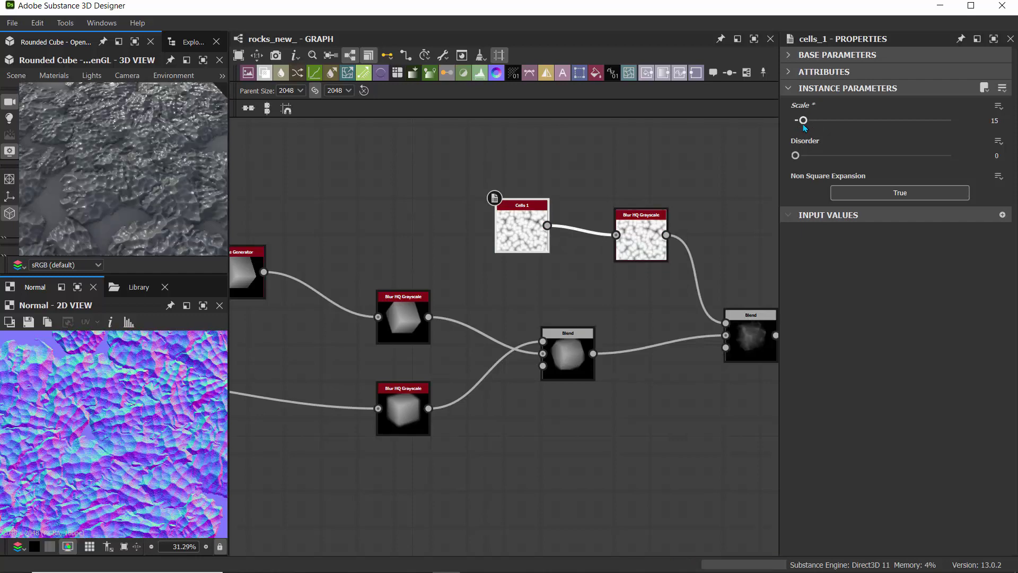
{"action": "scroll", "coordinate": [112, 217], "scroll_direction": "down", "scroll_amount": 5}
{"action": "scroll", "coordinate": [112, 217], "scroll_direction": "up", "scroll_amount": 5}
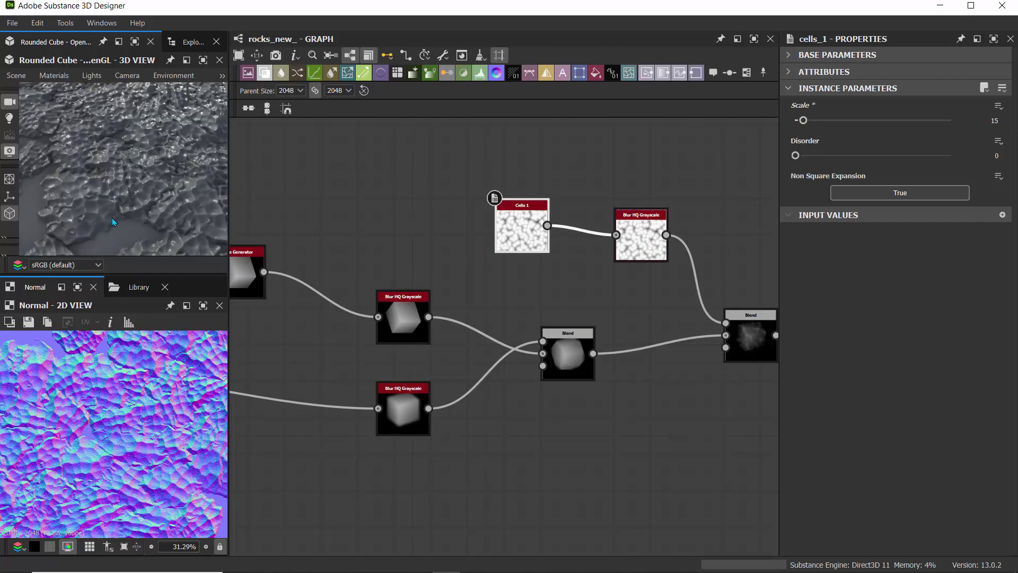
{"action": "left_click_drag", "start_coordinate": [126, 222], "coordinate": [112, 196]}
{"action": "scroll", "coordinate": [92, 156], "scroll_direction": "down", "scroll_amount": 5}
{"action": "scroll", "coordinate": [123, 126], "scroll_direction": "up", "scroll_amount": 5}
{"action": "left_click_drag", "start_coordinate": [122, 126], "coordinate": [110, 173]}
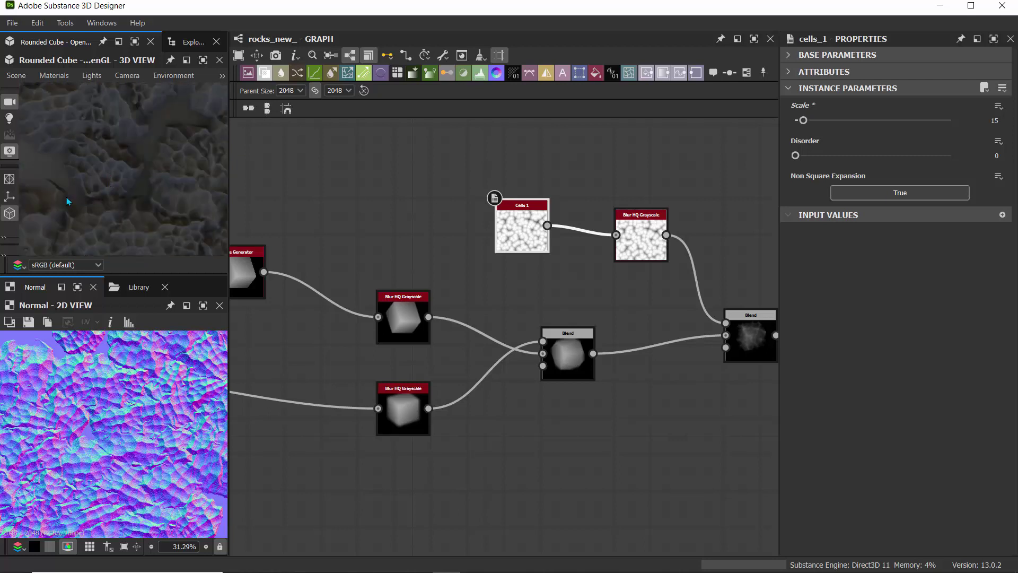
{"action": "left_click_drag", "start_coordinate": [69, 202], "coordinate": [150, 210]}
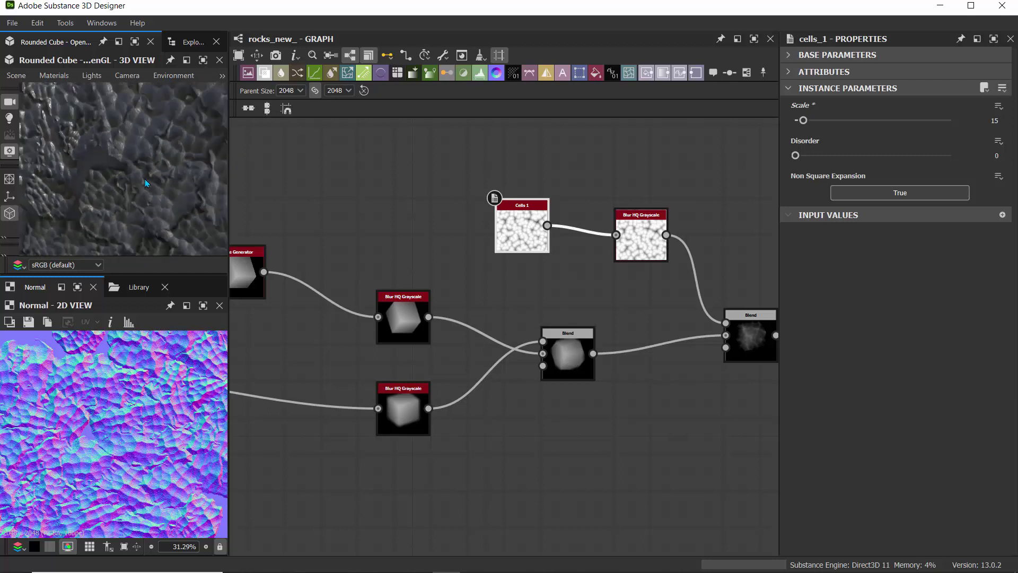
- Set the Cells 1 node's Scale to 3 and inspect the rock shapes in 3D
{"action": "left_click", "coordinate": [979, 116]}
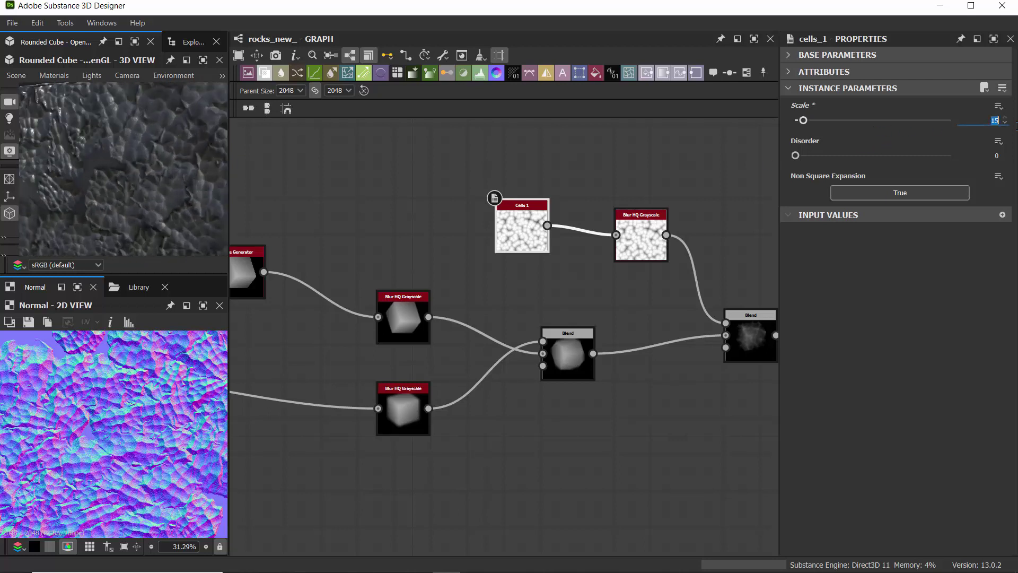
{"action": "key", "text": "Return"}
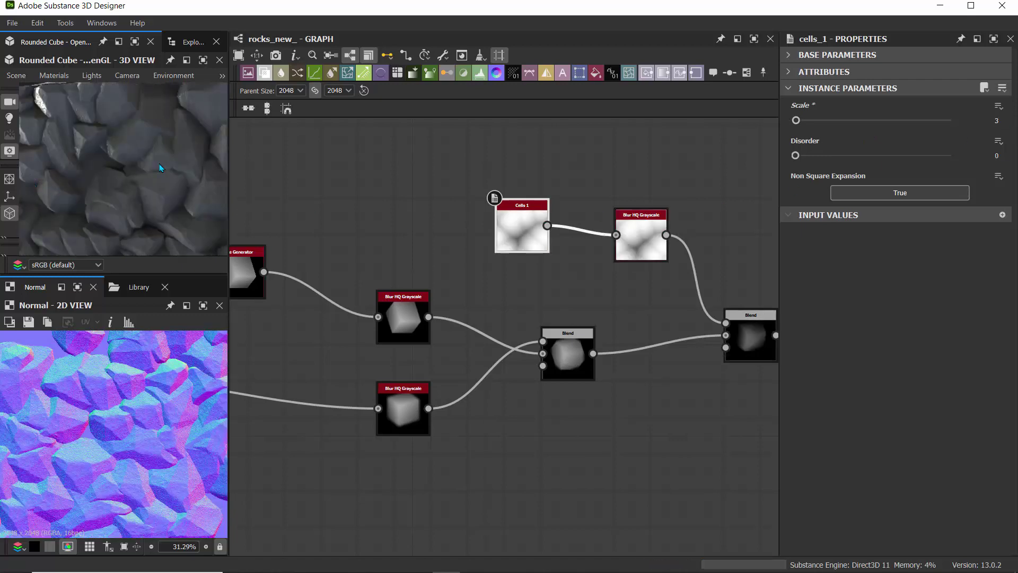
{"action": "scroll", "coordinate": [159, 169], "scroll_direction": "down", "scroll_amount": 3}
{"action": "left_click_drag", "start_coordinate": [159, 169], "coordinate": [140, 149]}
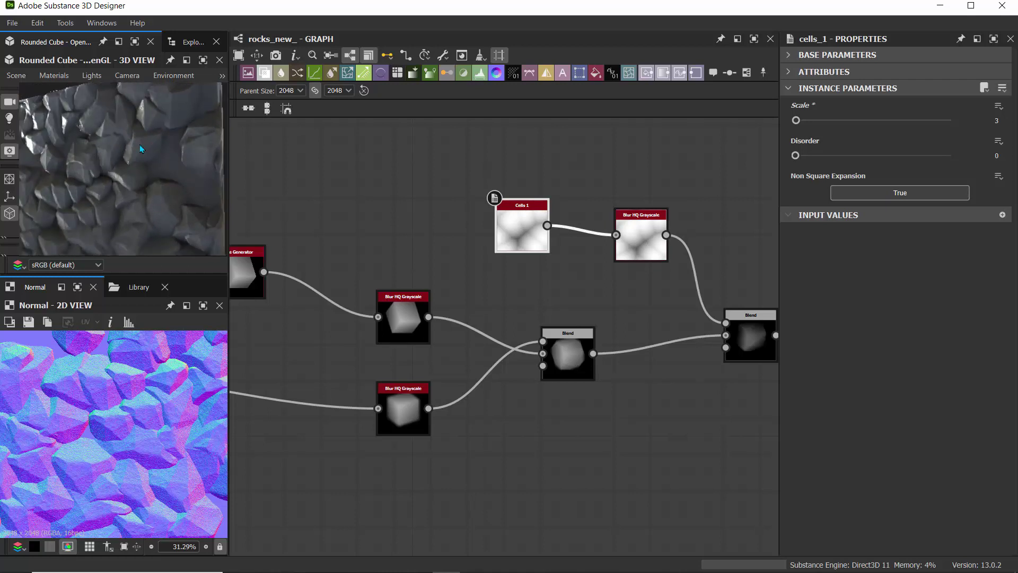
- Preview the Cube 3D node in 2D, reorient the cube to an Orientation Offset of X 0.6853 and Y 0.2382, and inspect the rocks in 3D
{"action": "middle_click_drag", "start_coordinate": [335, 219], "coordinate": [525, 249]}
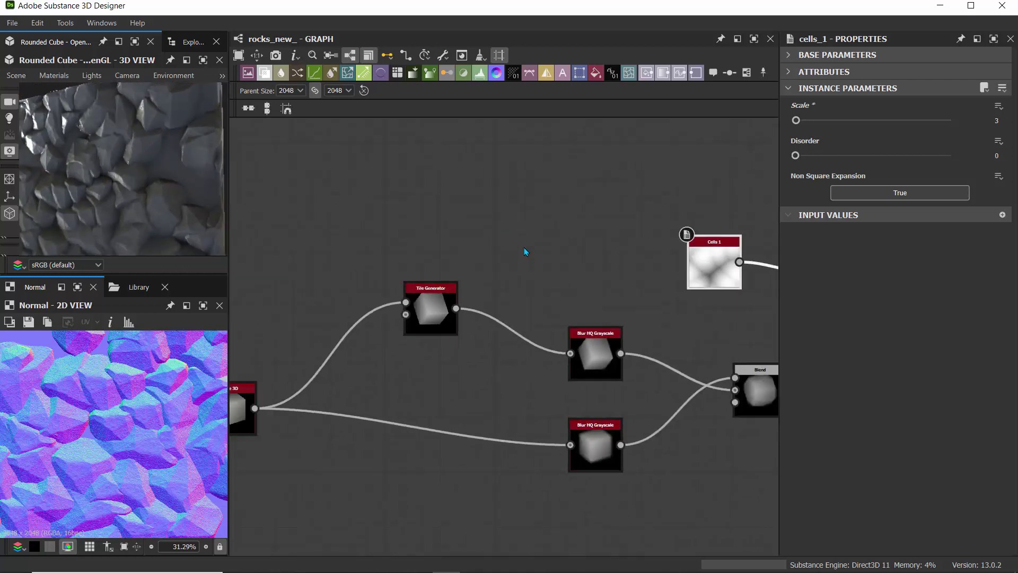
{"action": "middle_click_drag", "start_coordinate": [312, 268], "coordinate": [450, 232]}
{"action": "left_click", "coordinate": [424, 319]}
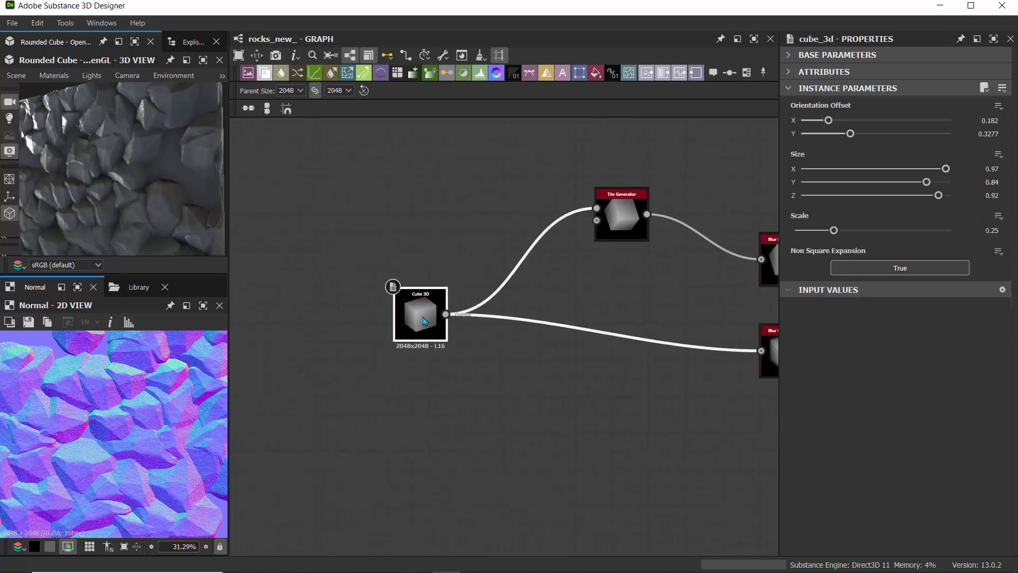
{"action": "double_click", "coordinate": [423, 317]}
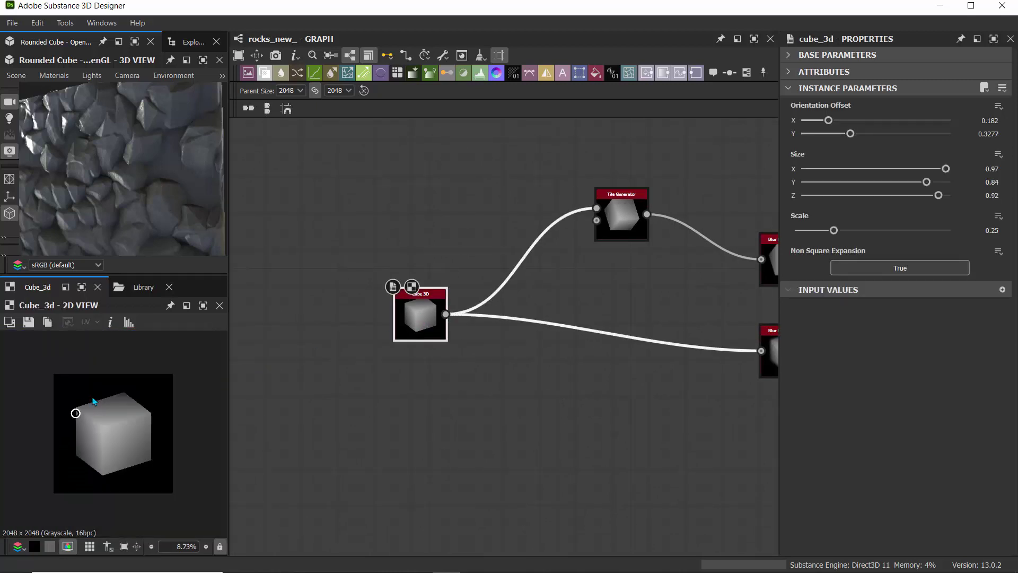
{"action": "left_click_drag", "start_coordinate": [76, 415], "coordinate": [134, 405]}
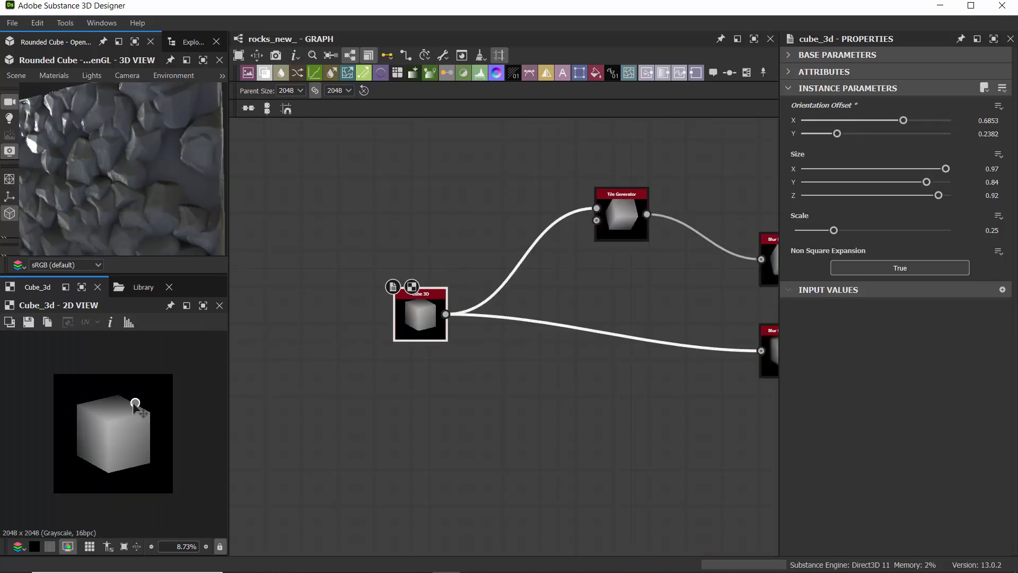
{"action": "left_click_drag", "start_coordinate": [26, 228], "coordinate": [68, 195]}
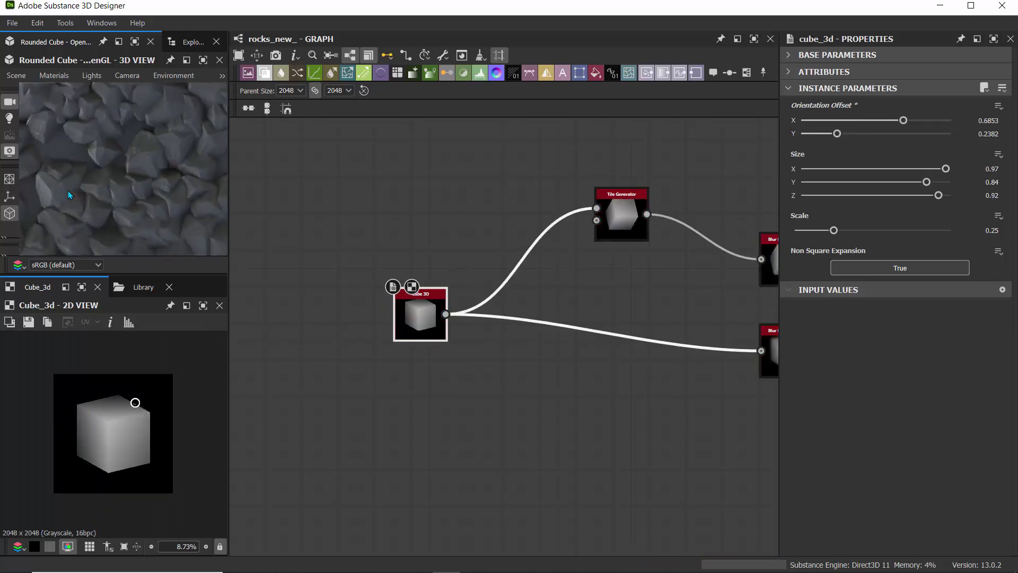